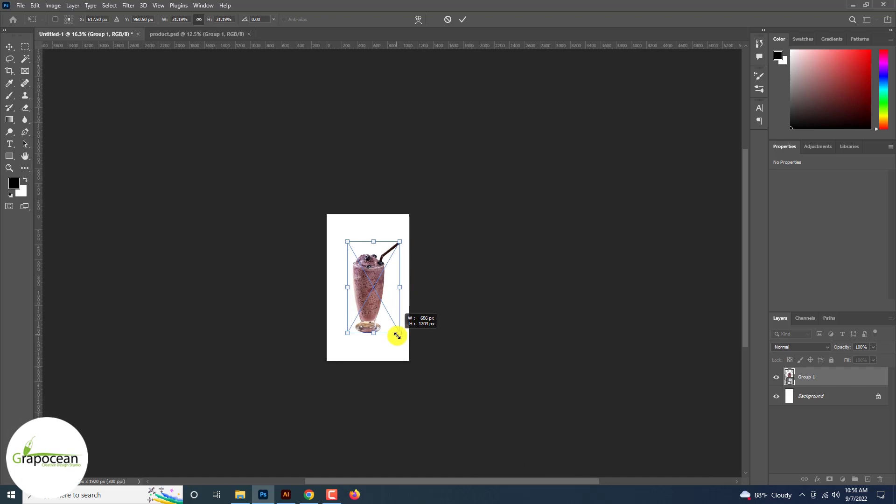
Finish scaling the smoothie group to about 31% and commit the transform
scroll(373, 301, up, 3)
drag(370, 296, 368, 297)
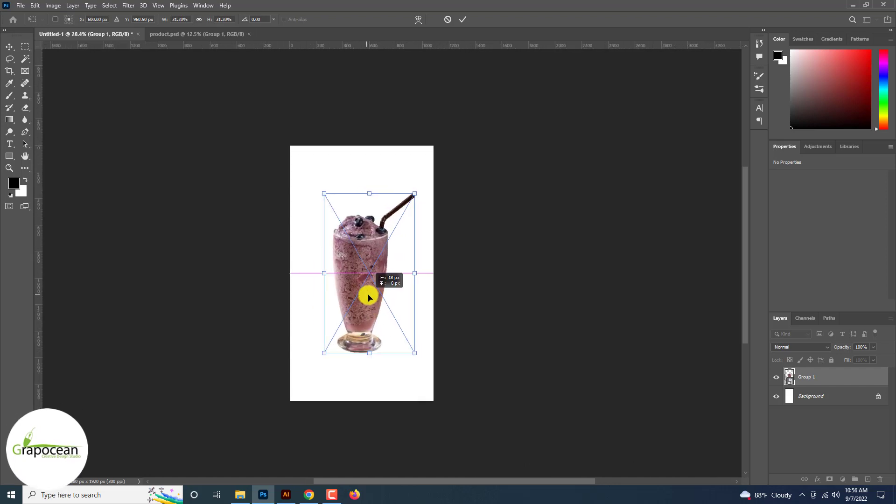
click(462, 19)
Add a Solid Color fill layer above the background, sampling a mauve tone bc93a6 from the smoothie
scroll(402, 285, up, 3)
click(812, 395)
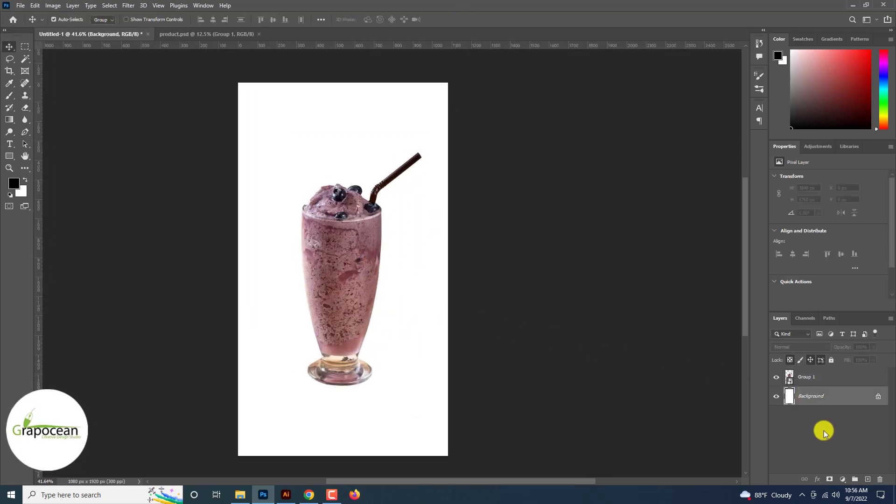
click(842, 479)
click(779, 314)
click(336, 281)
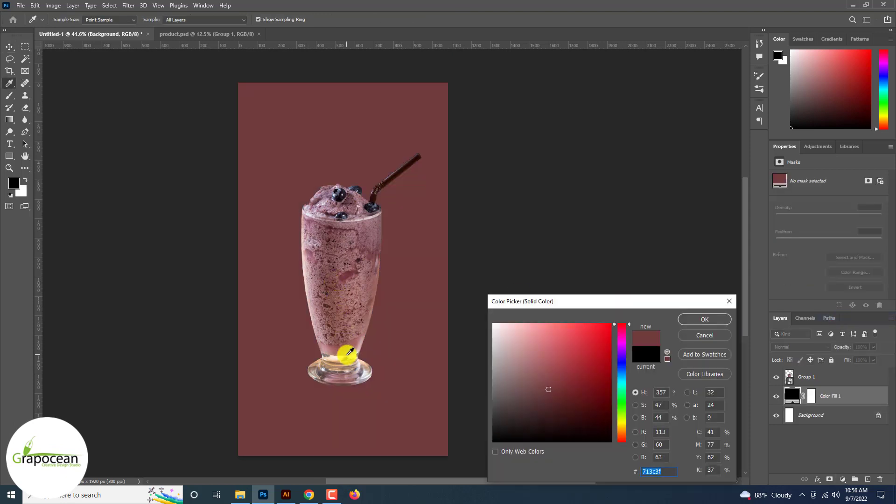
click(352, 349)
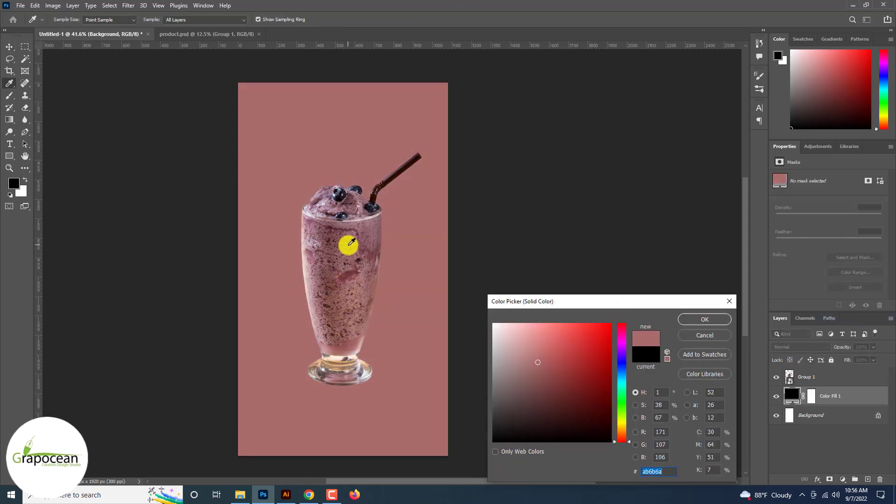
click(352, 243)
click(357, 231)
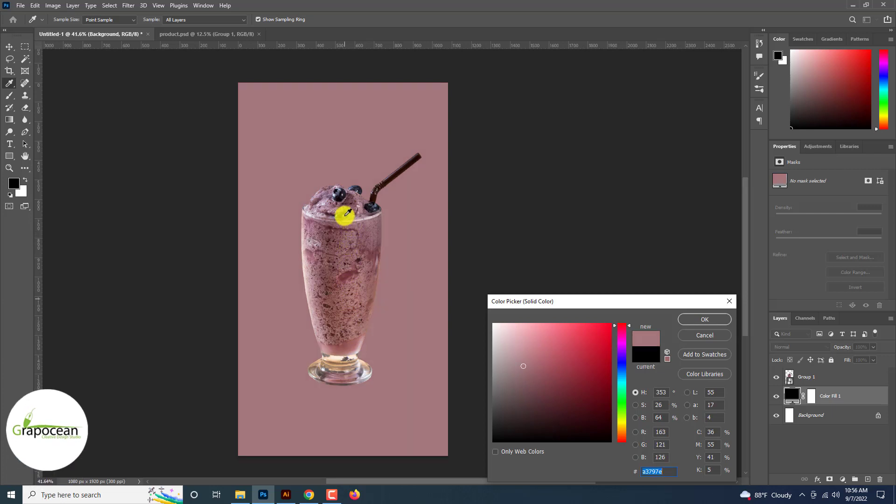
click(341, 208)
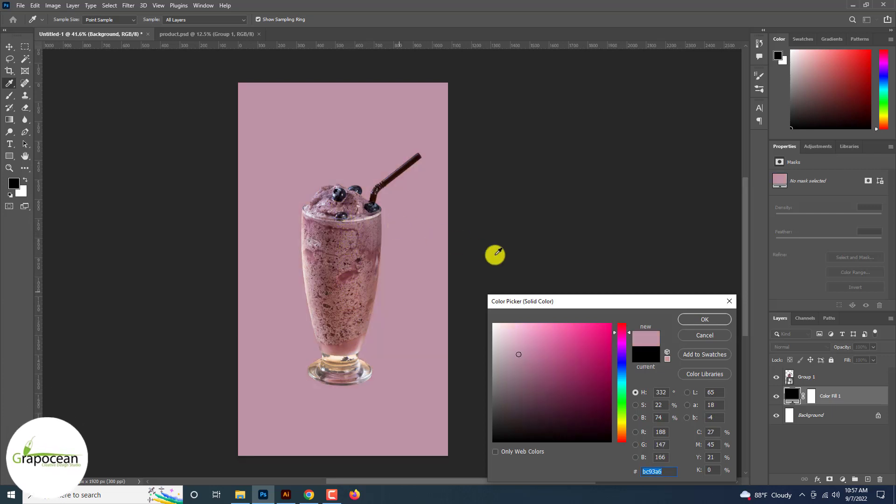
click(714, 320)
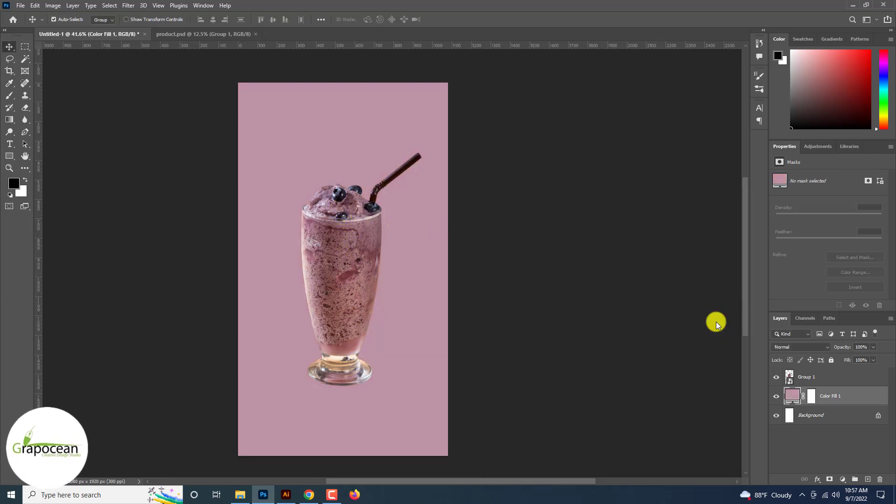
Add a second Solid Color fill layer above it in a lighter pink tone
click(844, 479)
click(850, 314)
click(359, 230)
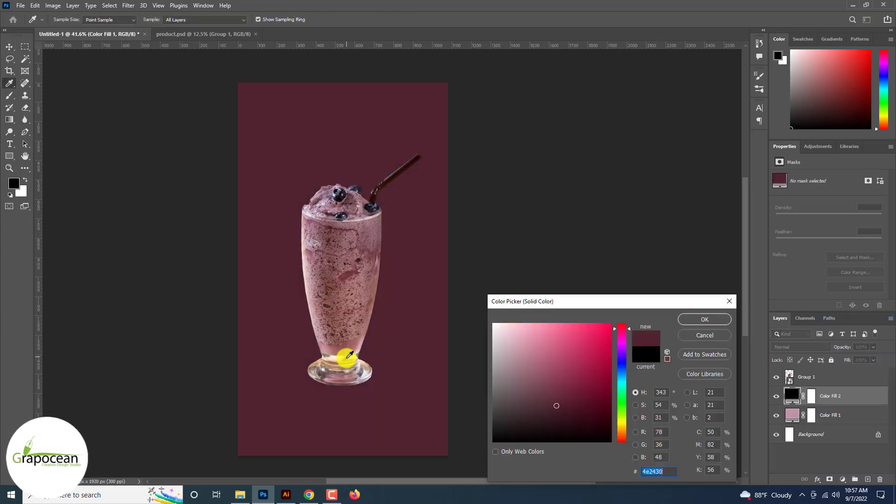
drag(349, 355, 362, 342)
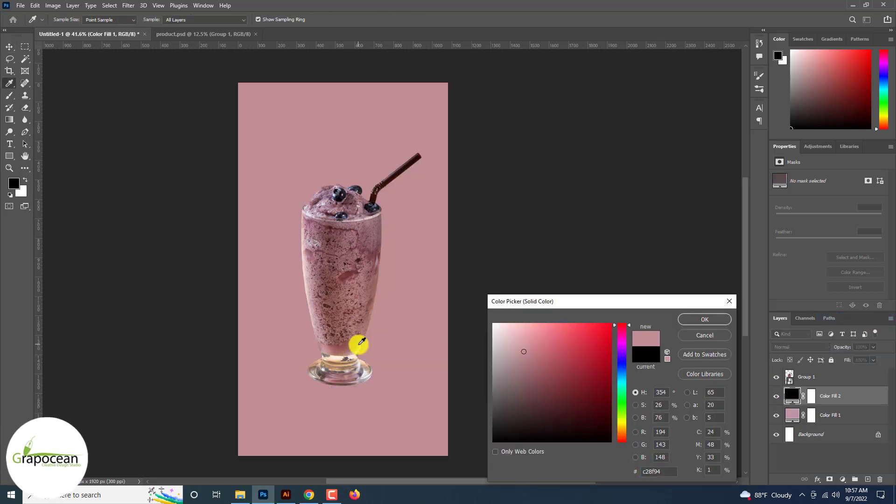
click(635, 418)
drag(625, 362, 625, 315)
click(685, 318)
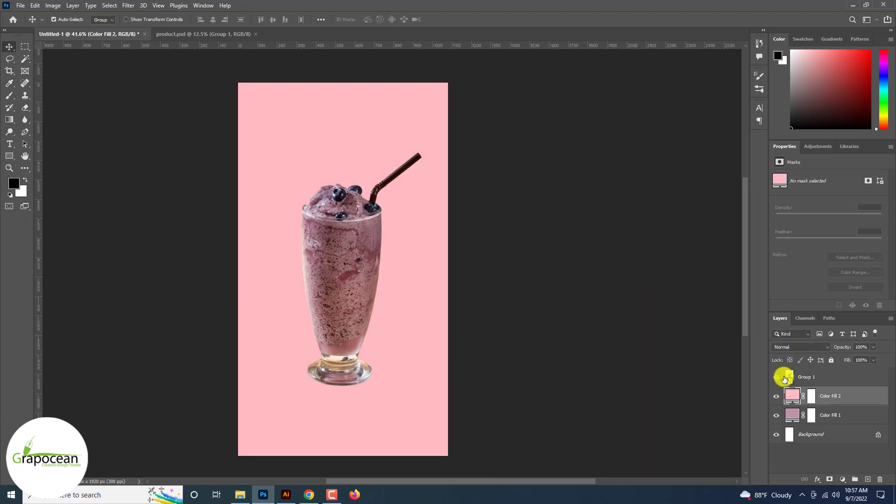
Invert the second fill layer's mask and paint a large soft white spot behind the glass to create a glow
click(811, 396)
key(ctrl+i)
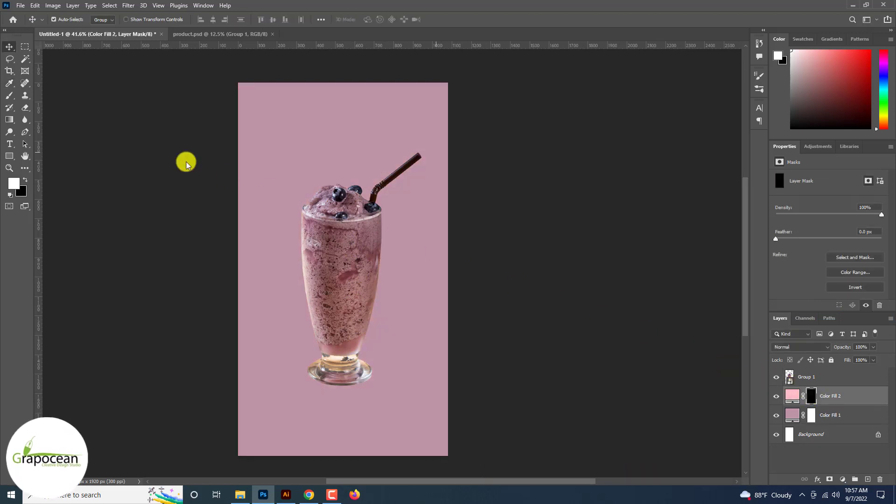
click(8, 96)
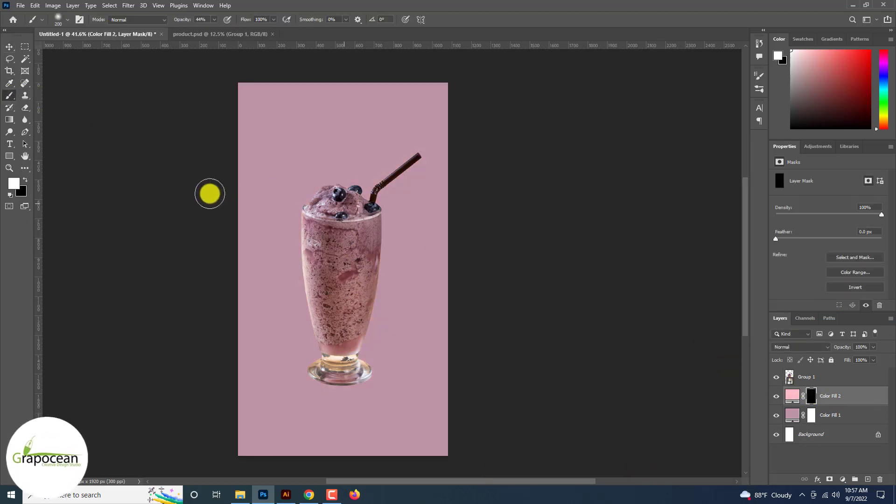
key(bracketright)
key(bracketright)
click(342, 268)
click(343, 265)
click(344, 264)
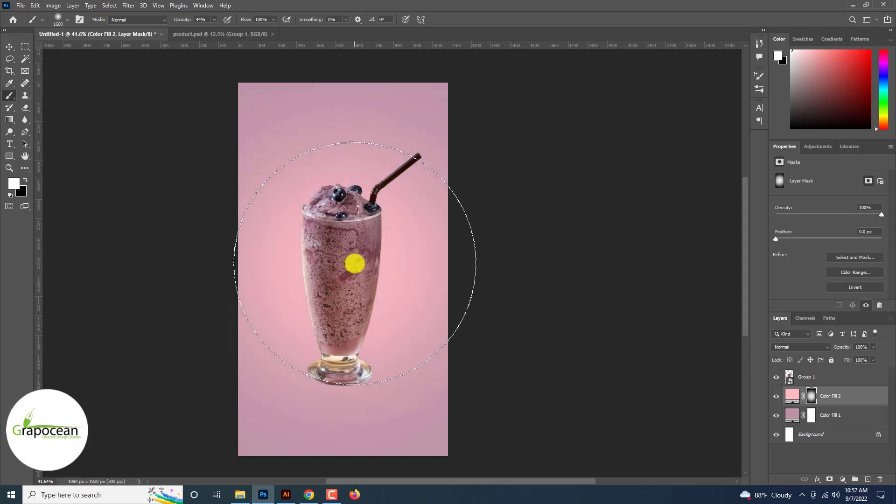
key(ctrl+minus)
key(ctrl+plus)
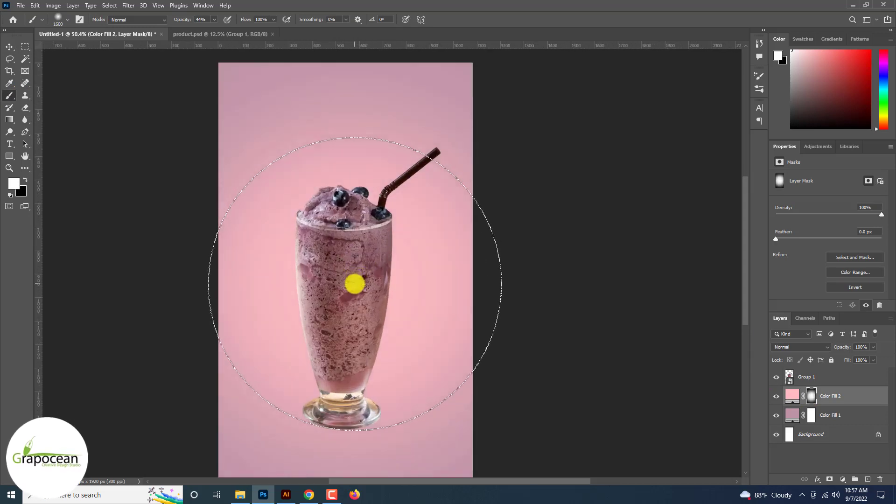
key(ctrl+minus)
click(9, 46)
key(x)
click(344, 282)
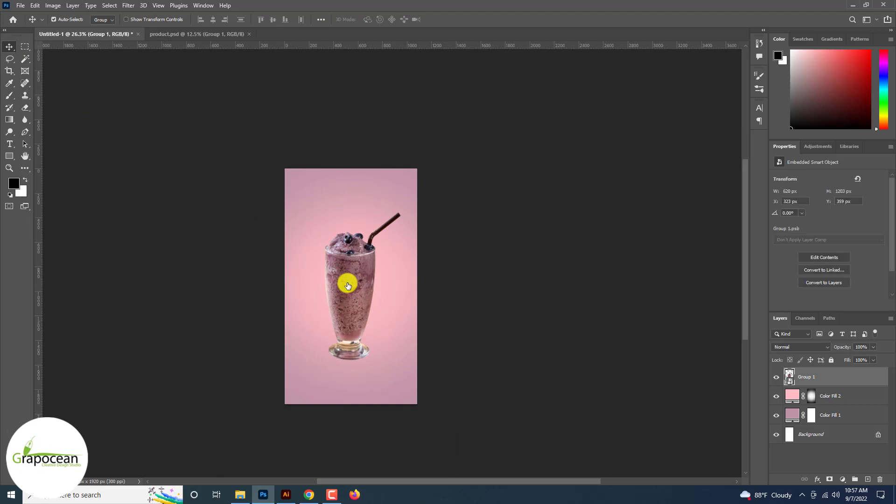
click(53, 5)
mouse_move(128, 6)
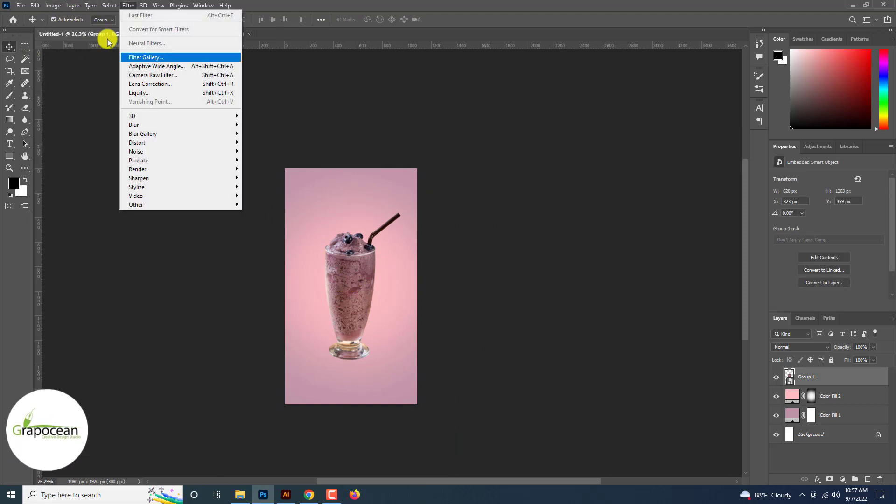
click(161, 76)
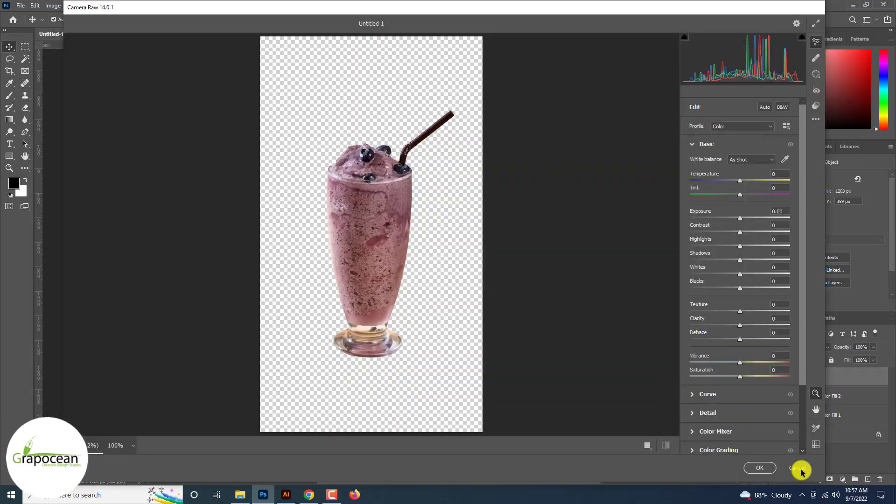
click(799, 468)
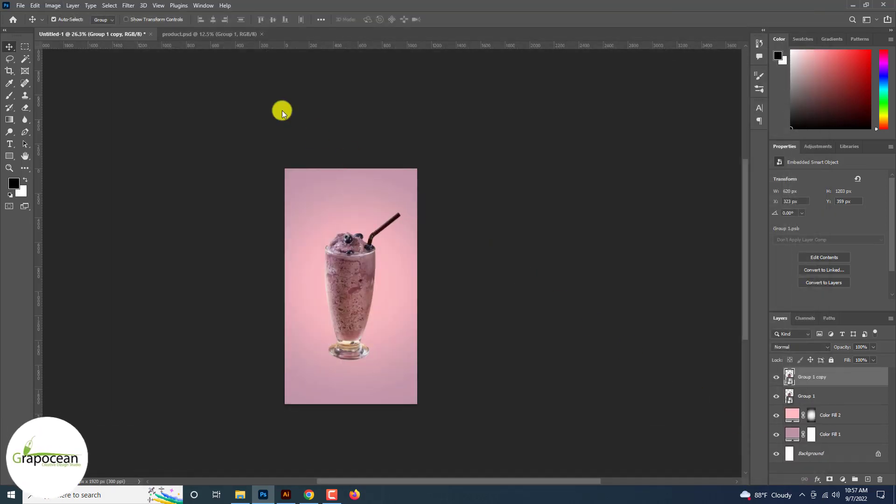
Open the Camera Raw Filter on the smoothie copy, zoom into a before/after view, and adjust the Basic tone sliders
click(131, 9)
click(163, 73)
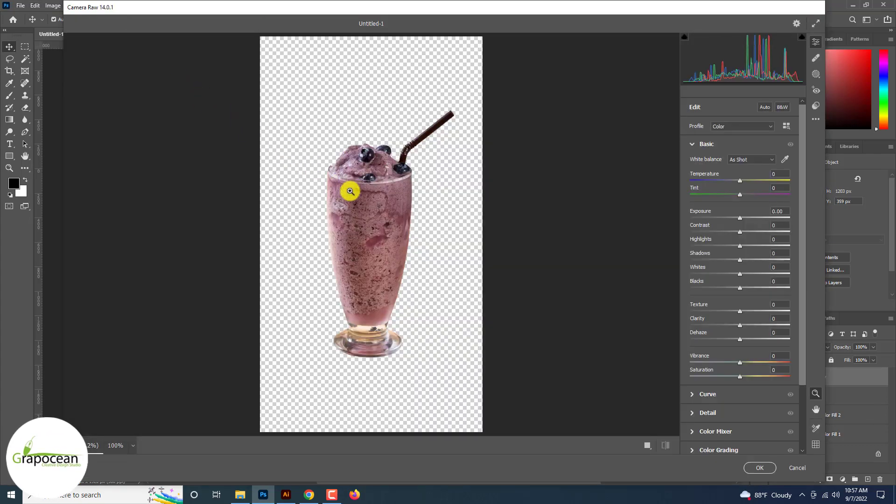
click(385, 213)
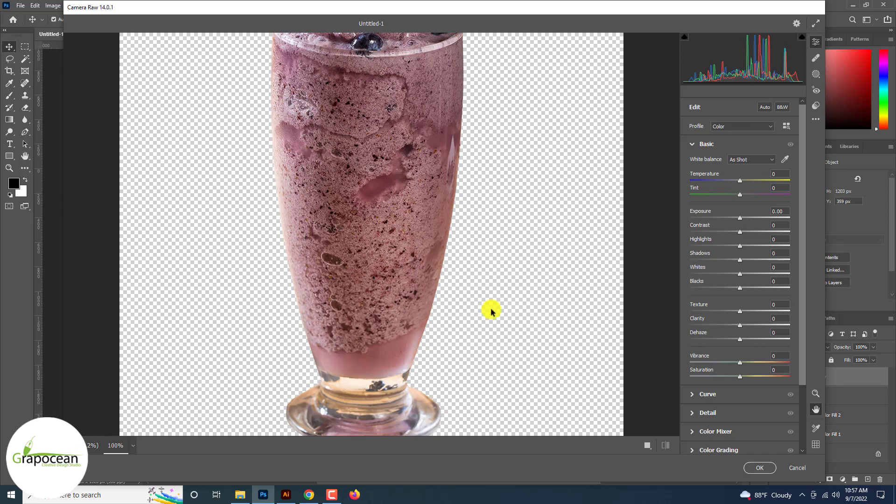
click(645, 449)
drag(354, 140, 169, 203)
drag(742, 218, 751, 279)
drag(704, 312, 743, 370)
Set the Detail sharpening to 29 and noise reduction to 59
click(691, 338)
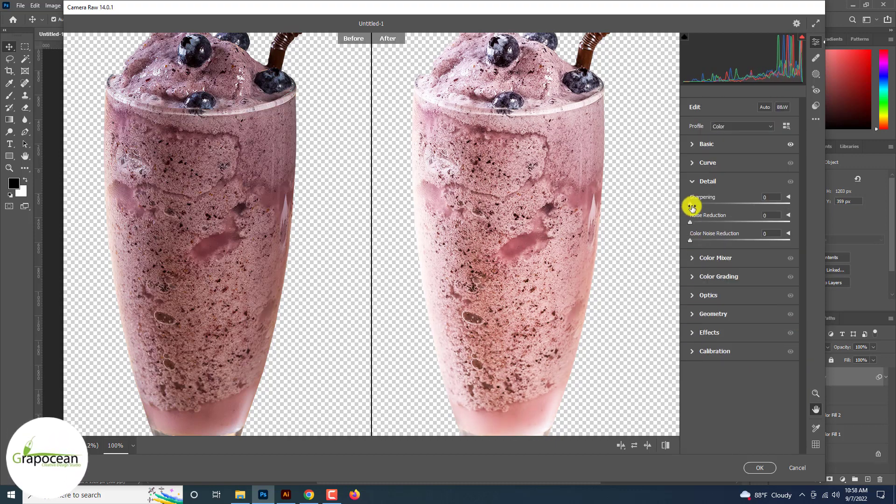
drag(749, 211, 693, 223)
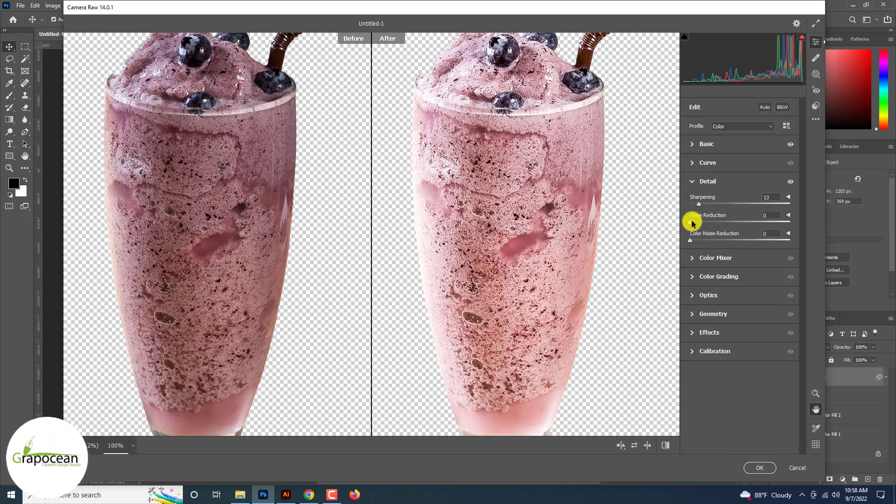
drag(760, 225, 711, 210)
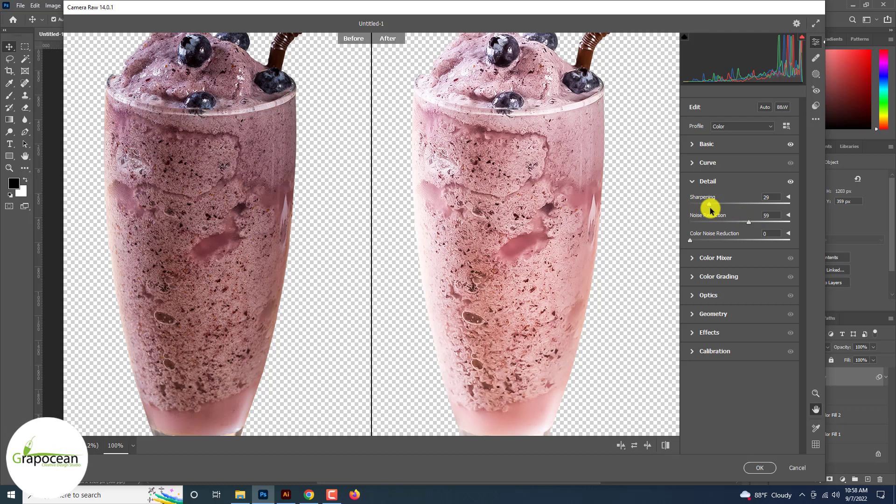
Set the Yellows hue to -15 in the Color Mixer and add a slight highlight tint in Color Grading
click(691, 258)
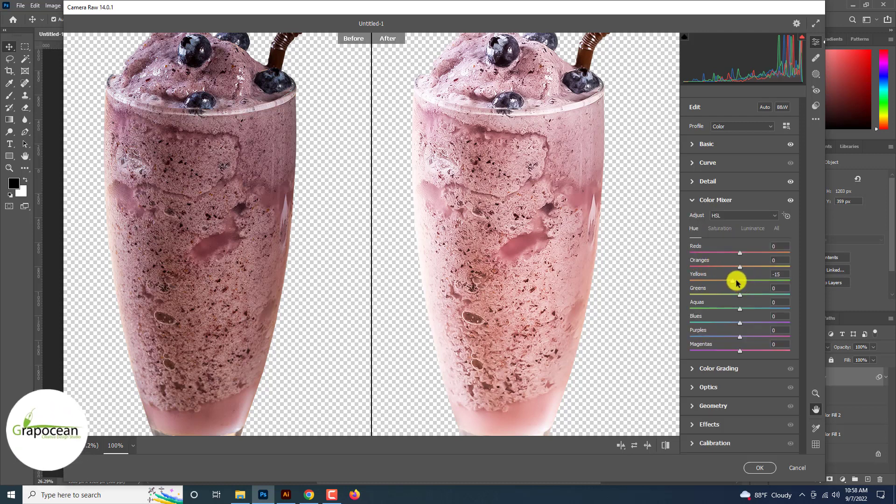
click(695, 368)
drag(742, 286, 740, 282)
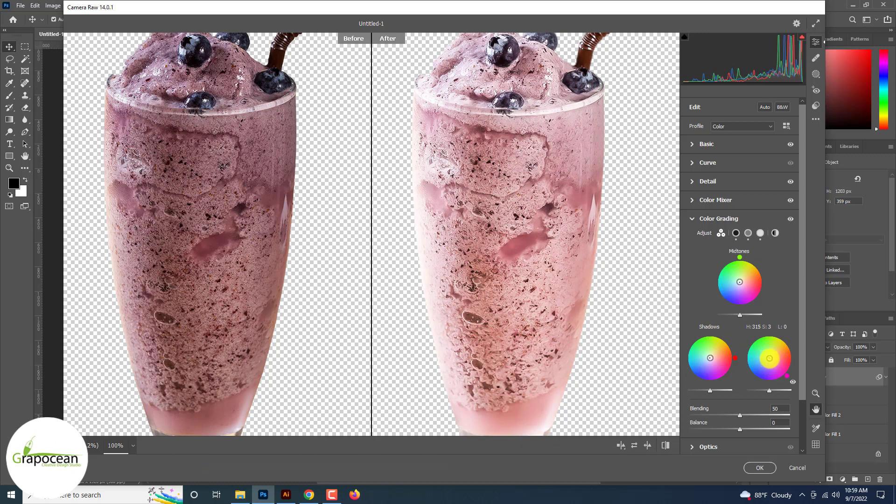
Expand the Optics, Geometry, Effects and Calibration sections, then apply the Camera Raw Filter
scroll(800, 326, down, 3)
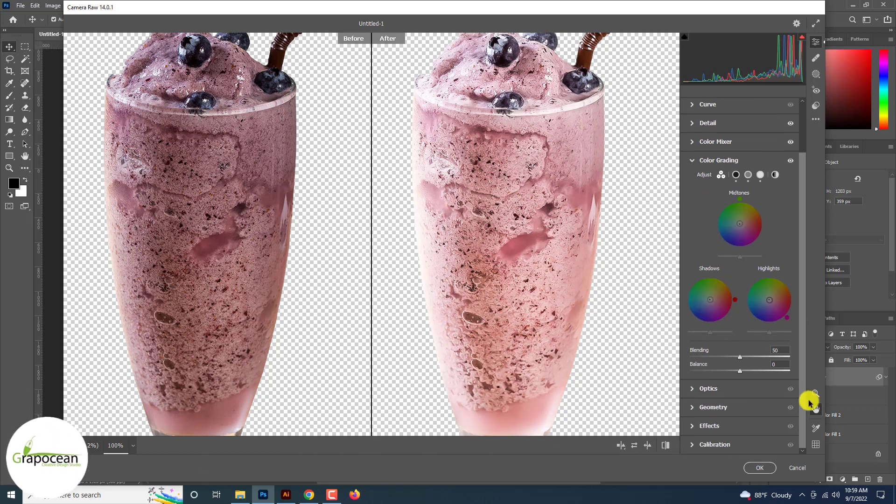
click(694, 391)
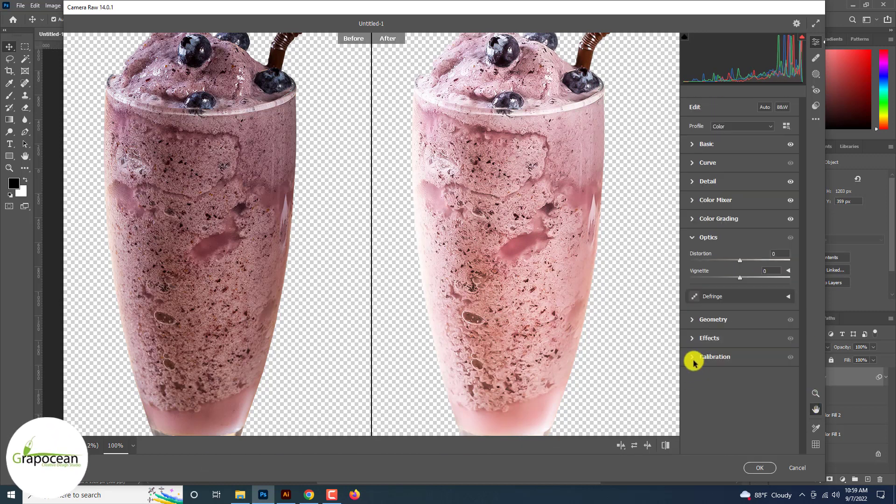
click(694, 318)
click(693, 332)
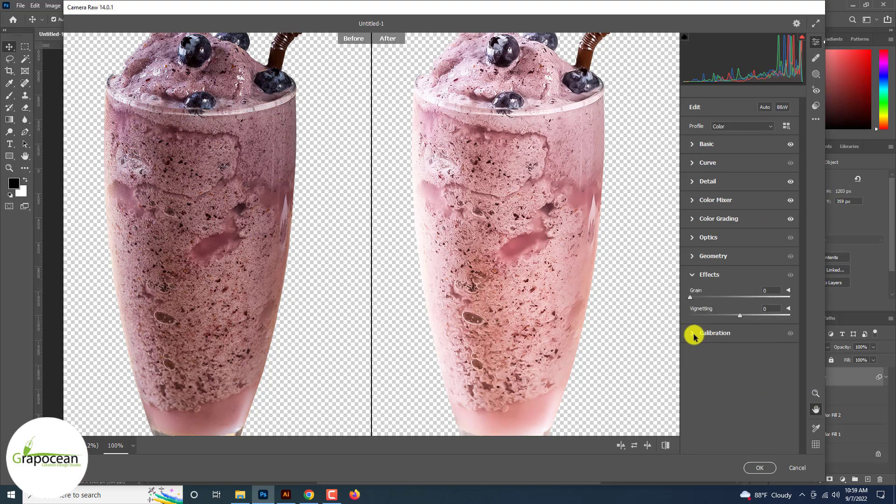
click(694, 335)
click(760, 468)
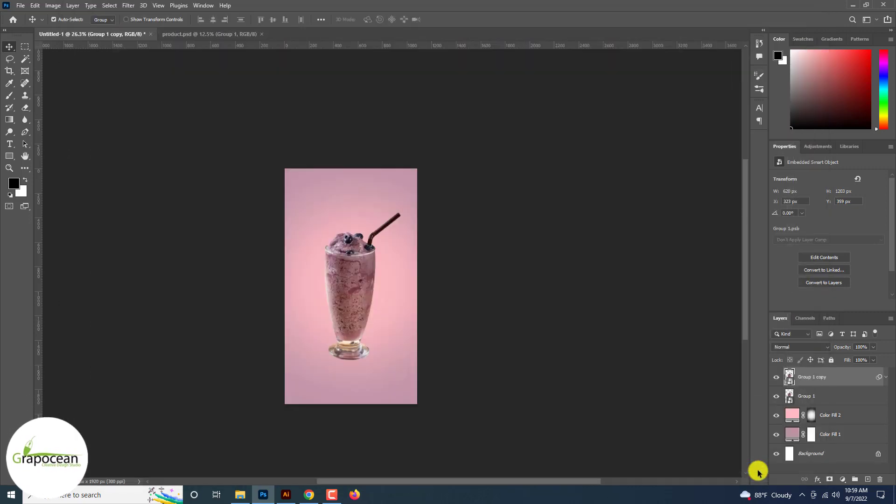
Zoom in and out to inspect the filtered smoothie against the pink background
scroll(347, 289, up, 3)
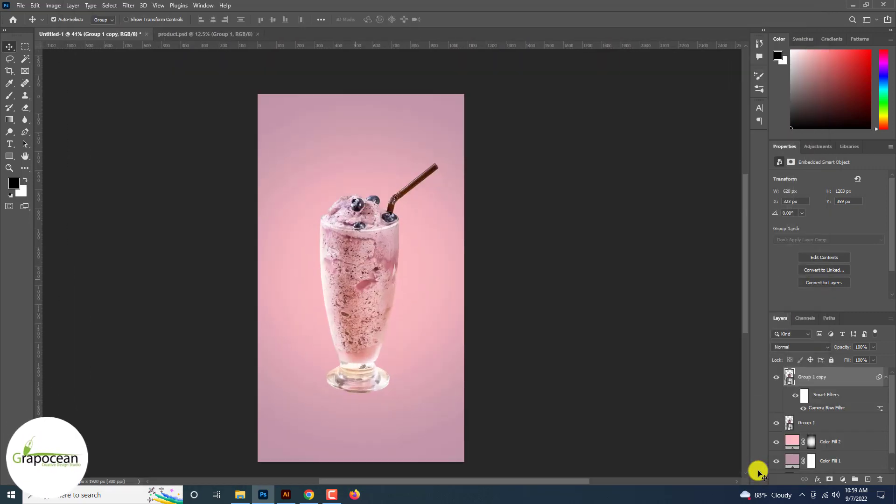
scroll(355, 280, up, 8)
scroll(374, 289, down, 6)
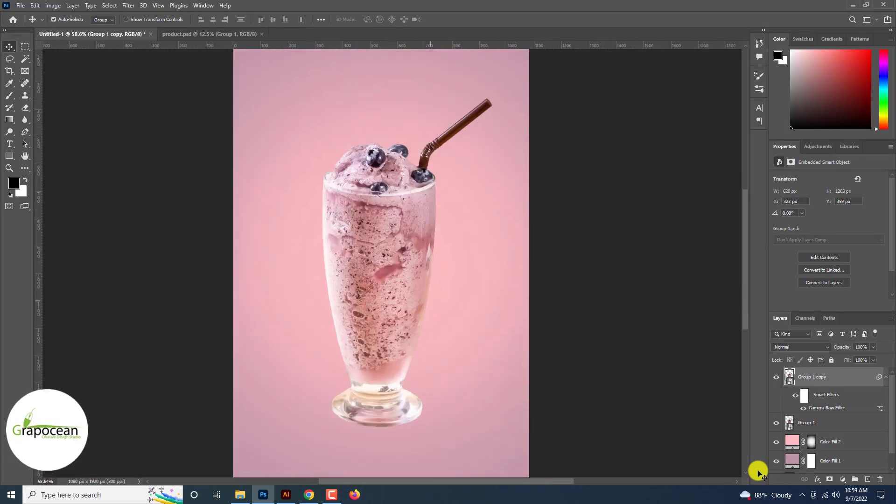
scroll(373, 248, down, 2)
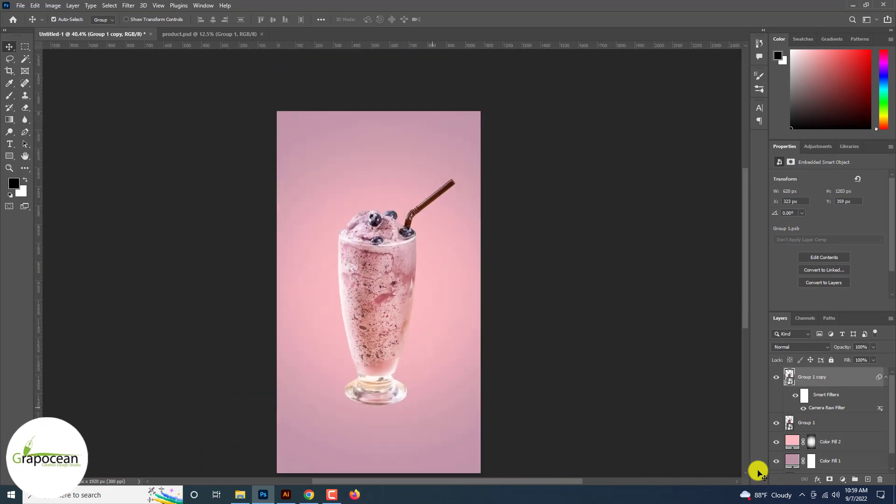
scroll(363, 257, up, 4)
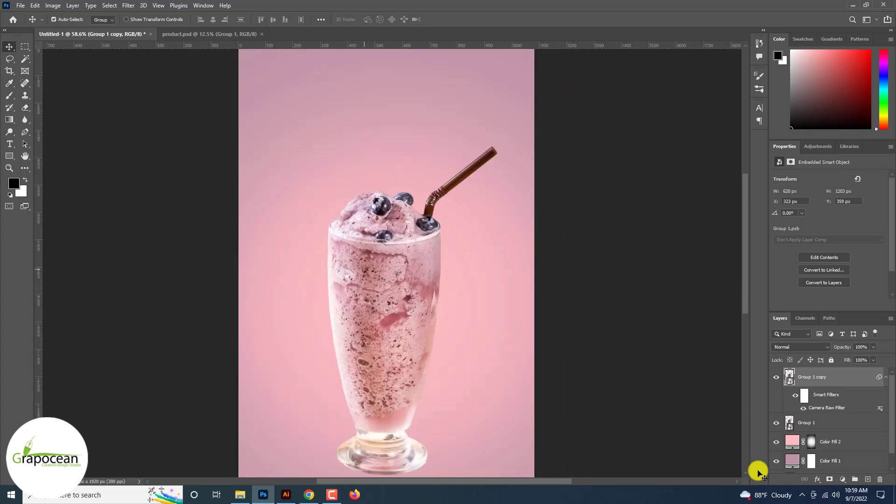
scroll(366, 267, down, 4)
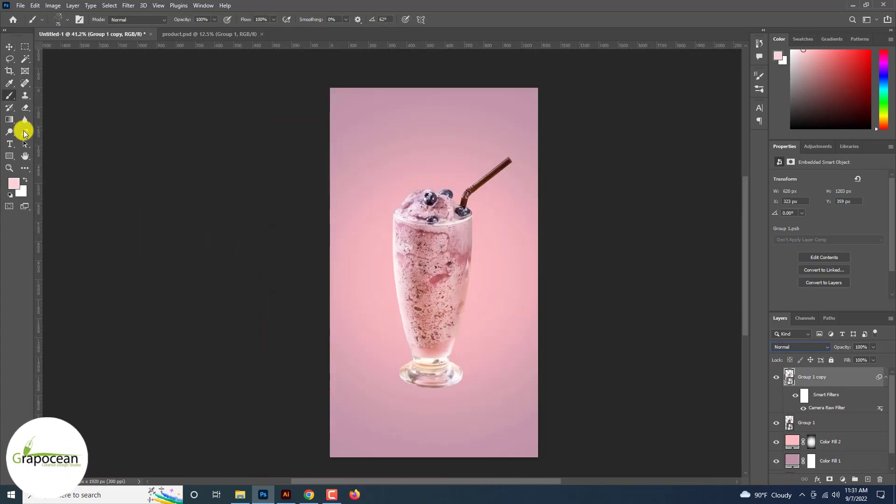
With the Pen tool, draw a spiral path winding around the smoothie glass from the rim down to the base
click(24, 134)
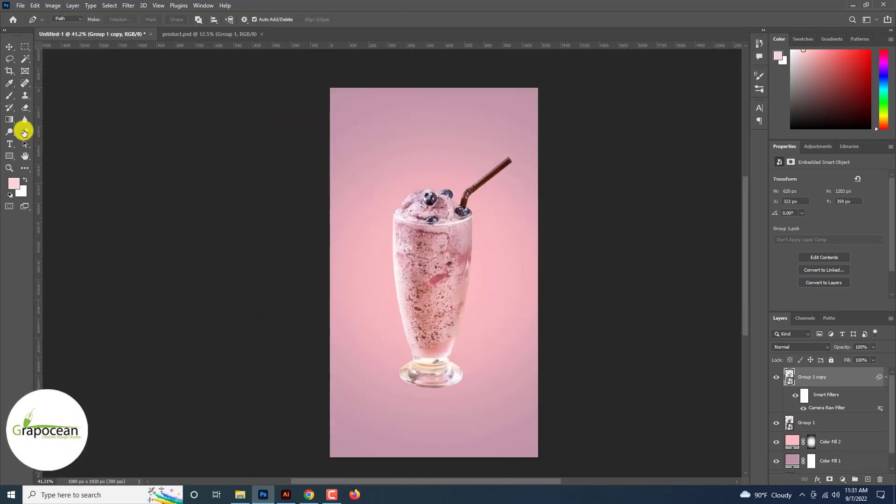
scroll(396, 225, up, 3)
scroll(382, 224, down, 3)
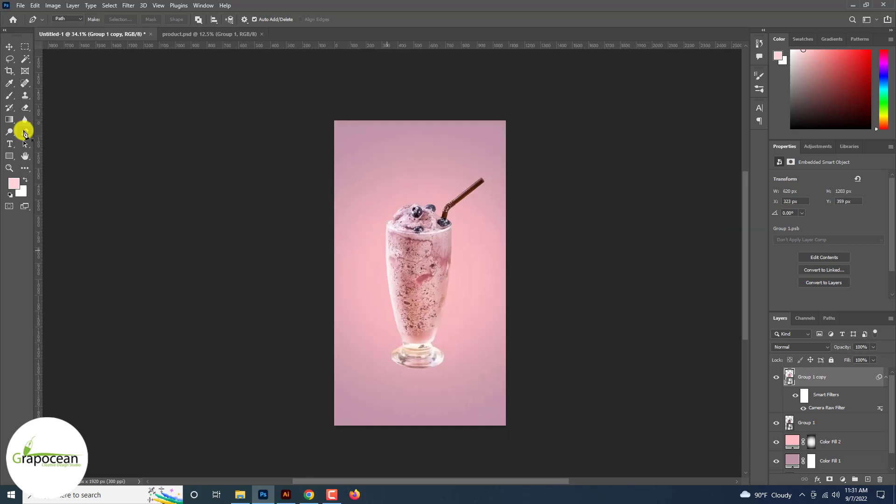
scroll(391, 245, up, 5)
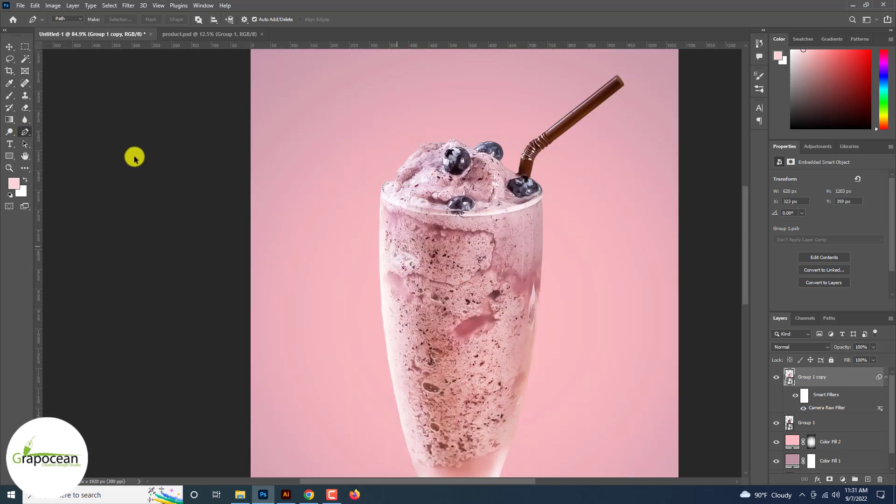
click(362, 211)
drag(478, 261, 521, 261)
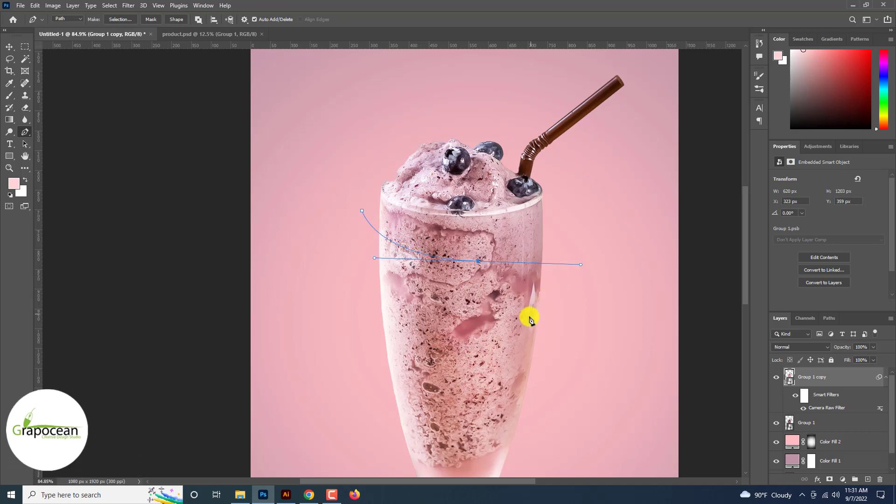
drag(530, 315, 504, 330)
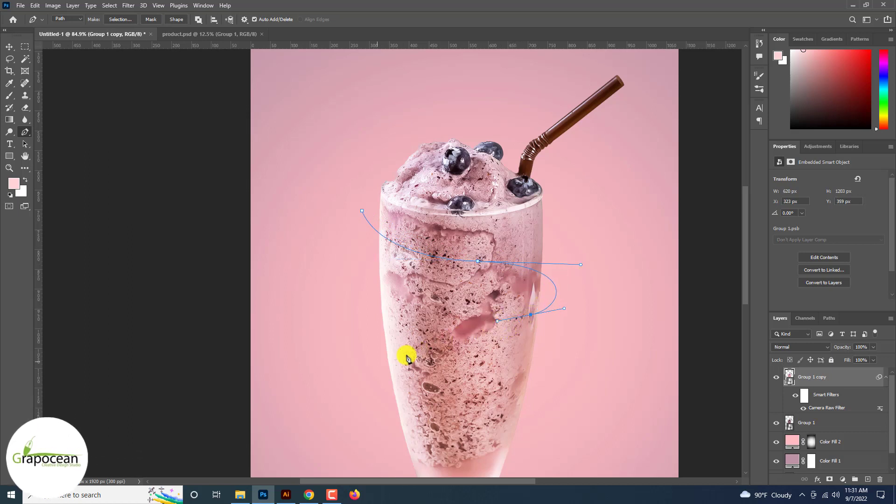
drag(381, 363, 394, 423)
scroll(539, 406, down, 3)
key(ctrl+z)
drag(560, 397, 551, 428)
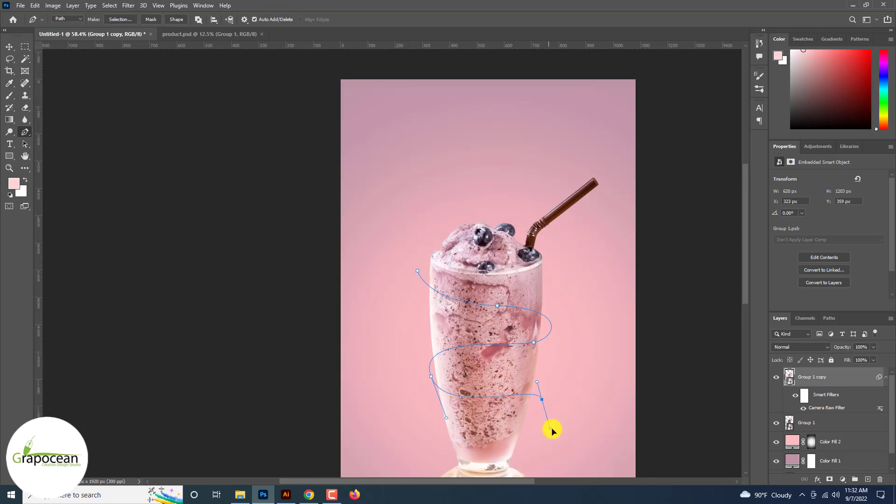
drag(536, 391, 535, 399)
drag(527, 385, 515, 360)
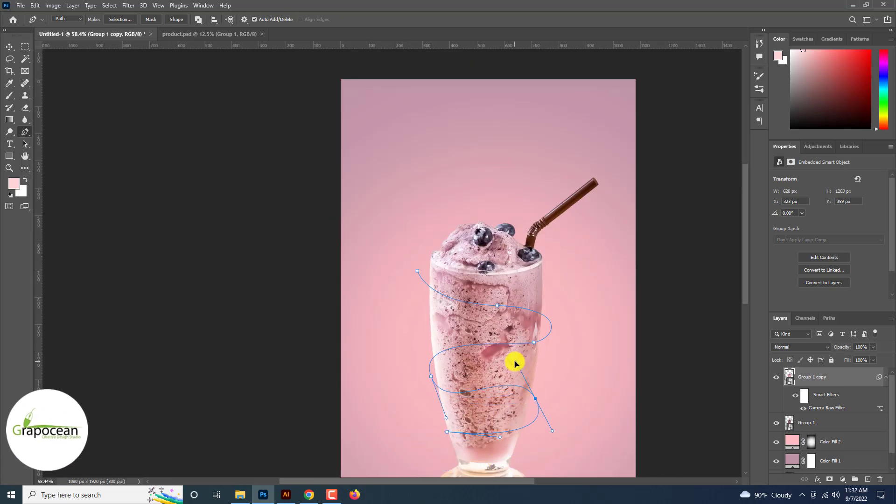
drag(447, 431, 442, 439)
drag(552, 431, 541, 417)
scroll(522, 331, up, 4)
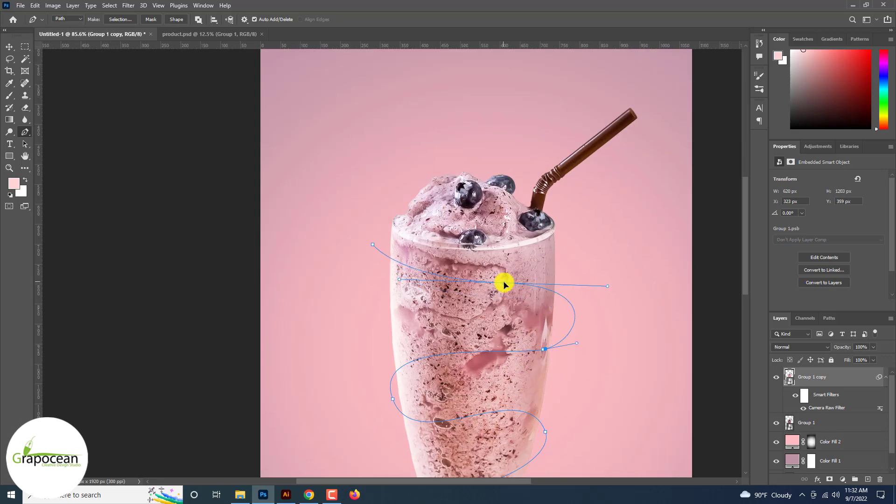
Adjust the spiral path's anchor points and handles so its curves wrap smoothly around the glass
drag(543, 349, 582, 344)
mouse_move(371, 339)
mouse_down()
mouse_move(374, 362)
mouse_move(379, 338)
mouse_up()
drag(393, 399, 381, 399)
scroll(501, 259, down, 5)
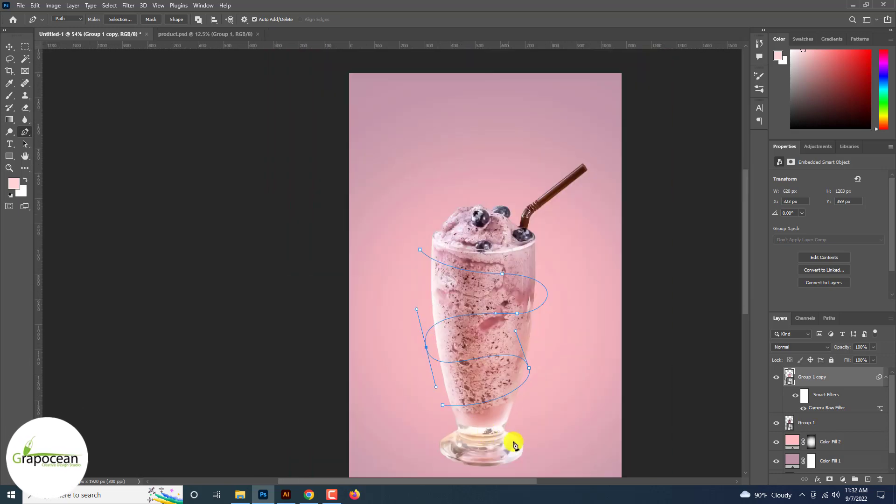
drag(454, 413, 448, 418)
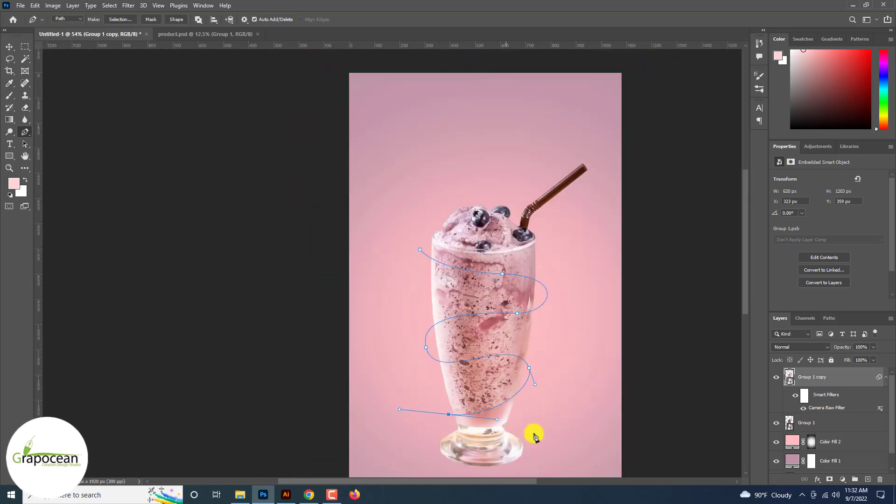
scroll(513, 266, up, 2)
drag(500, 276, 499, 265)
drag(401, 246, 413, 217)
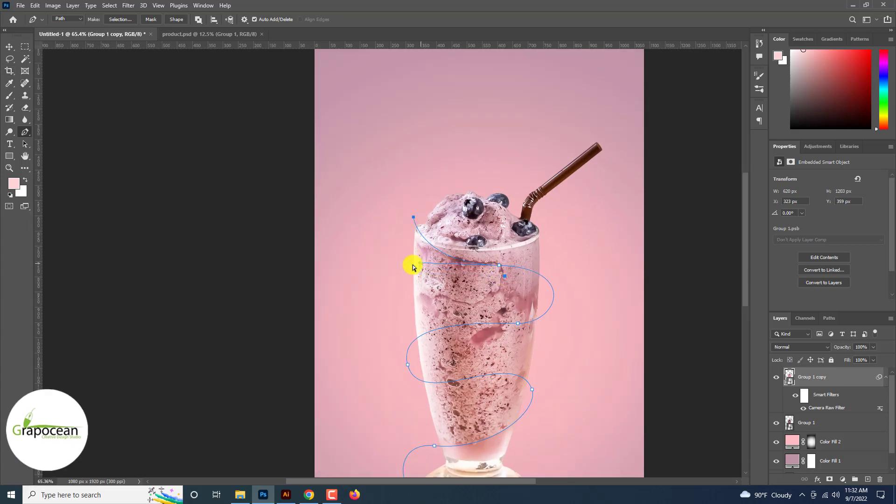
drag(413, 265, 402, 269)
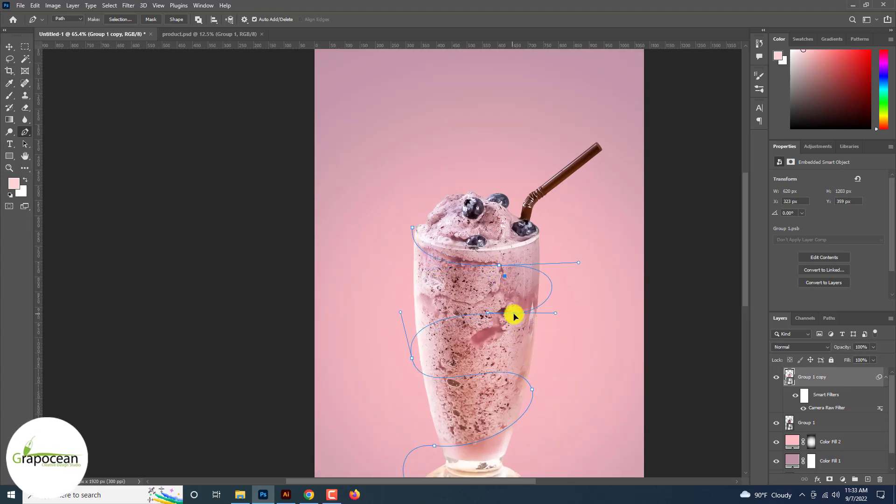
drag(514, 316, 463, 314)
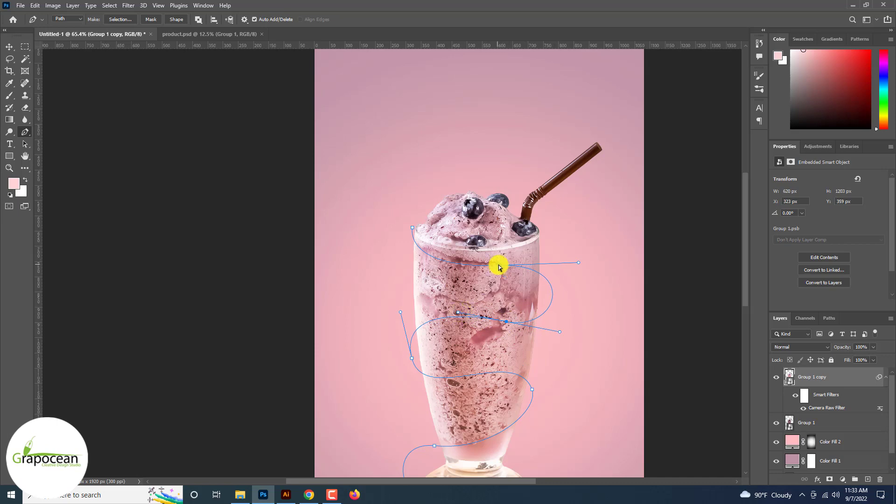
scroll(590, 258, up, 1)
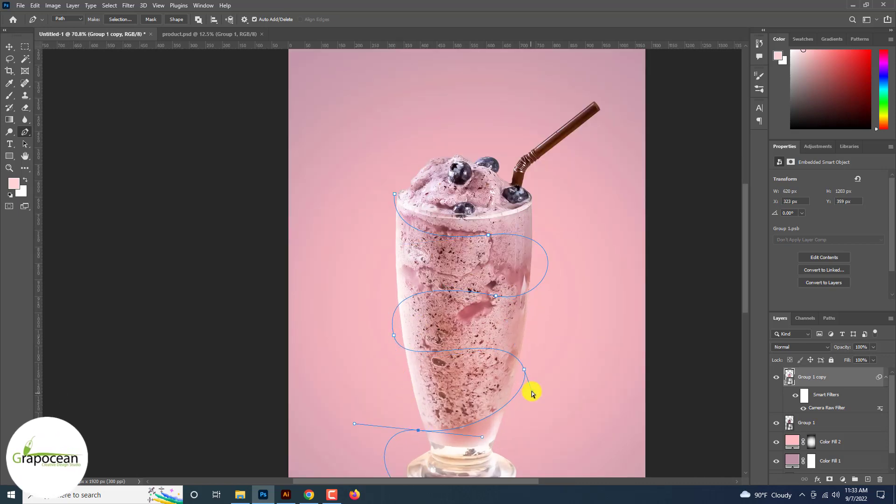
drag(419, 409, 374, 334)
mouse_move(345, 459)
mouse_down()
mouse_move(373, 443)
mouse_move(344, 459)
mouse_up()
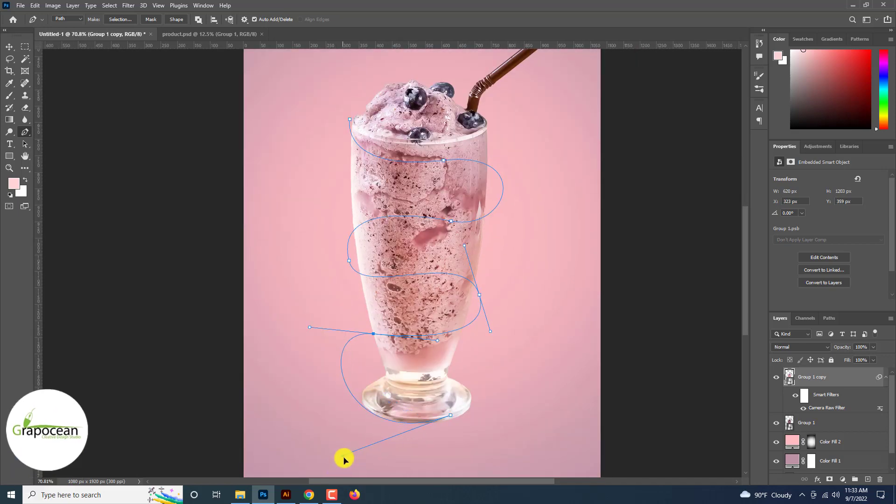
drag(445, 419, 491, 366)
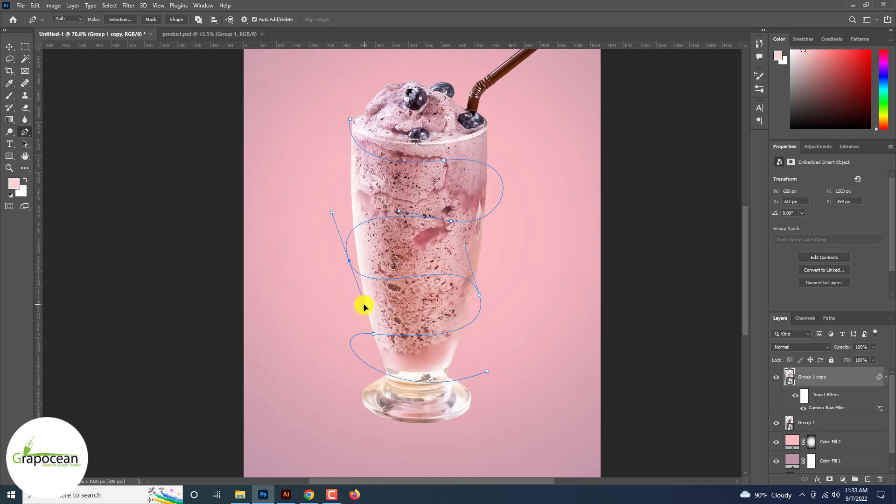
drag(364, 305, 363, 305)
ctrl+click(450, 221)
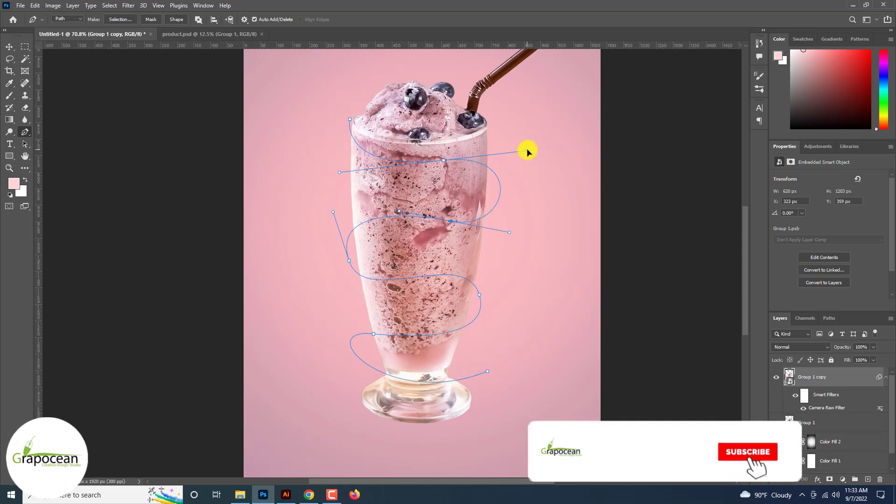
click(479, 295)
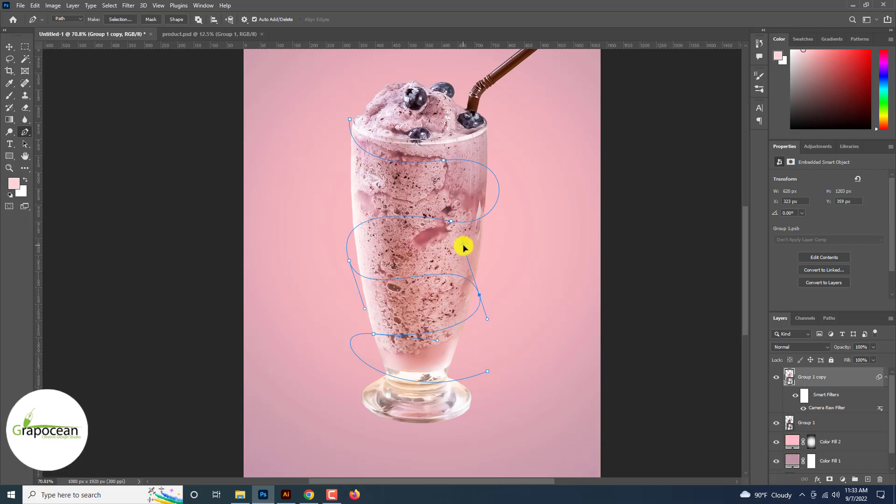
click(829, 319)
drag(860, 354, 881, 479)
key(ctrl+z)
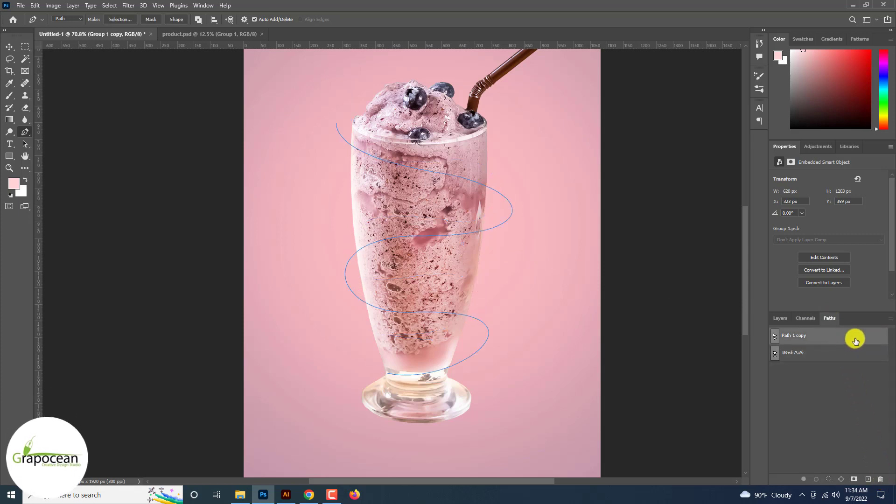
drag(867, 342, 881, 479)
click(799, 336)
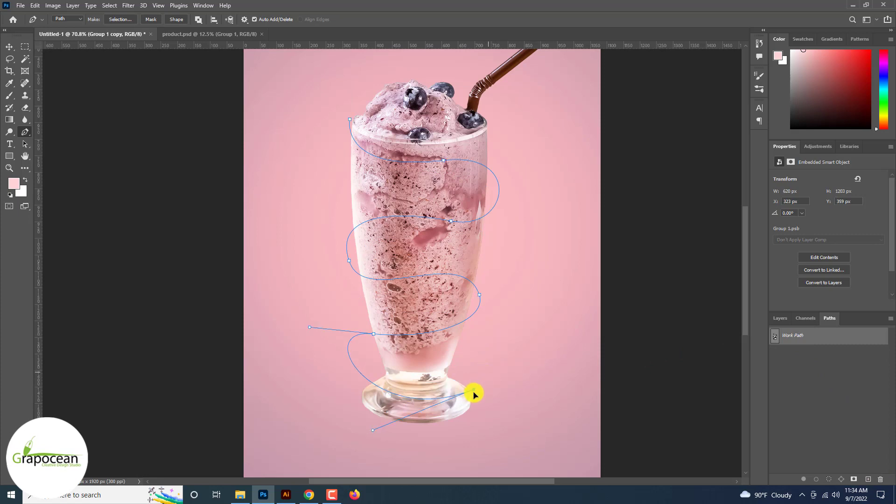
Reshape the spiral's bottom end, then save the work path and duplicate it as Path 1 copy 2
drag(473, 394, 448, 412)
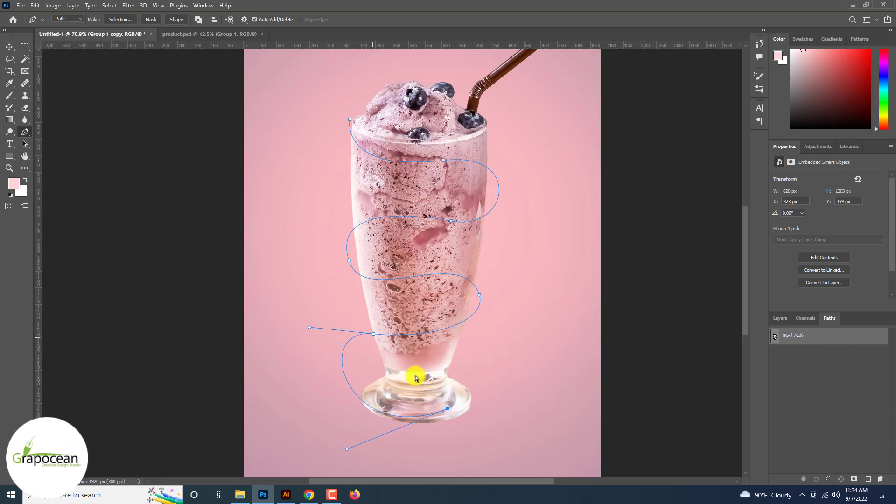
drag(412, 373, 438, 343)
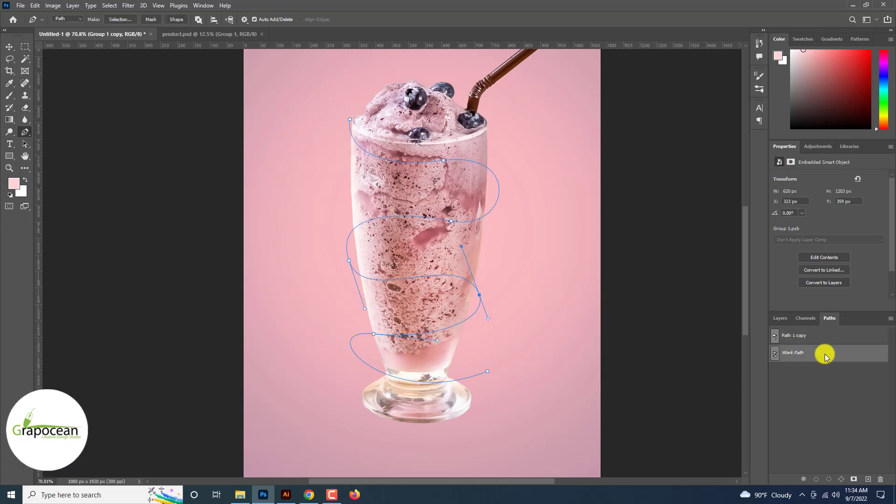
drag(821, 353, 881, 479)
click(794, 336)
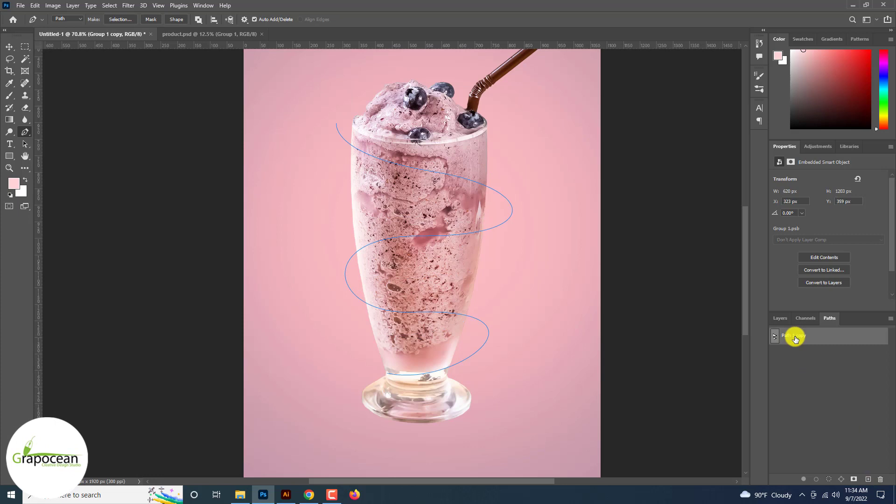
drag(795, 339, 867, 478)
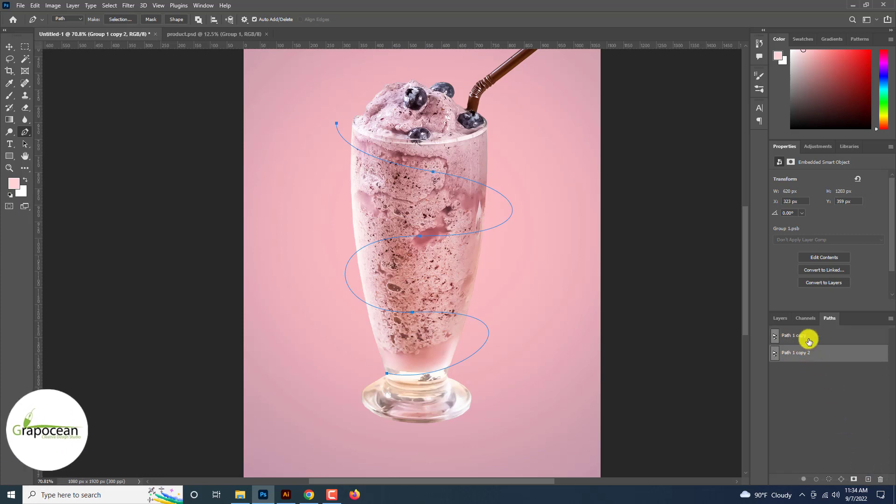
Create a new empty layer and stroke the spiral path on it with the Brush
click(781, 318)
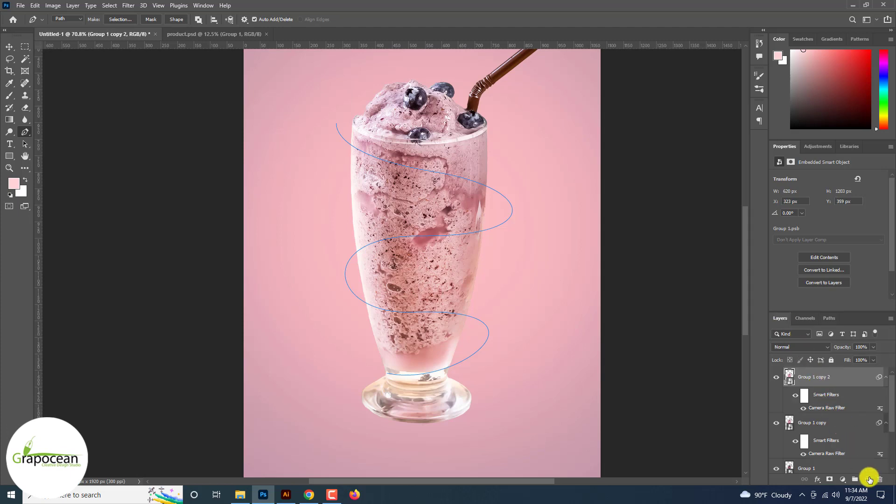
click(869, 479)
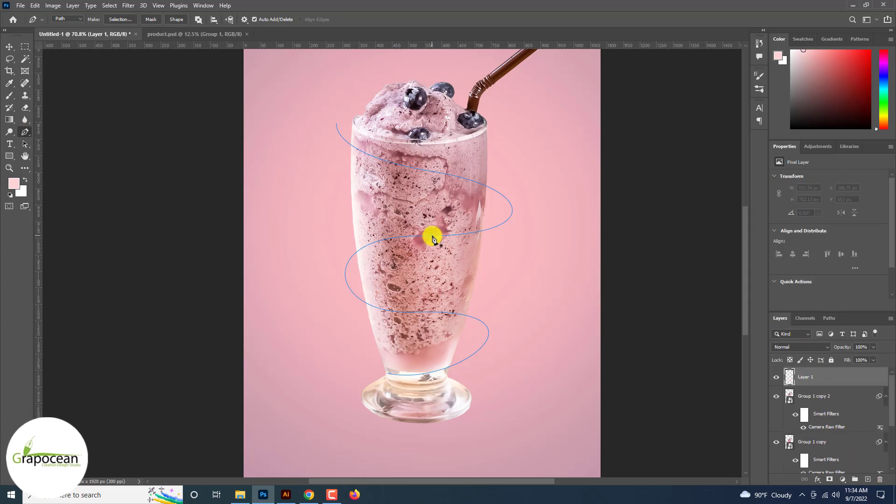
scroll(436, 237, up, 3)
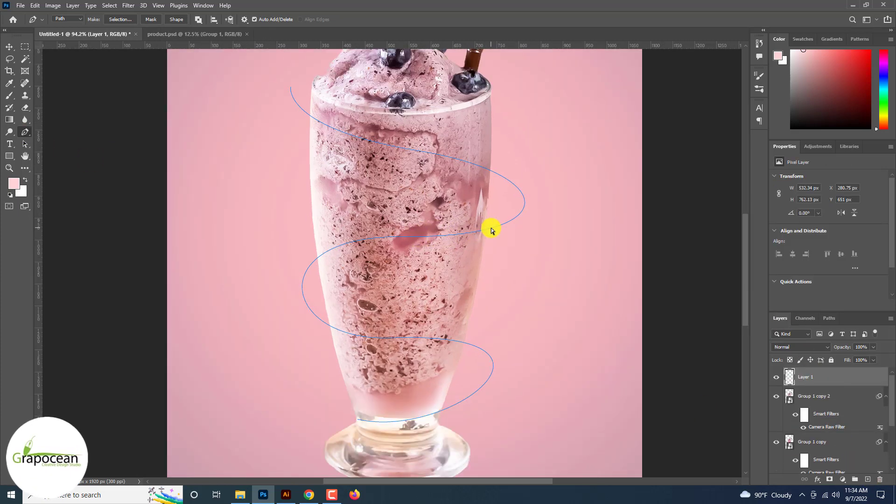
right_click(490, 228)
click(531, 305)
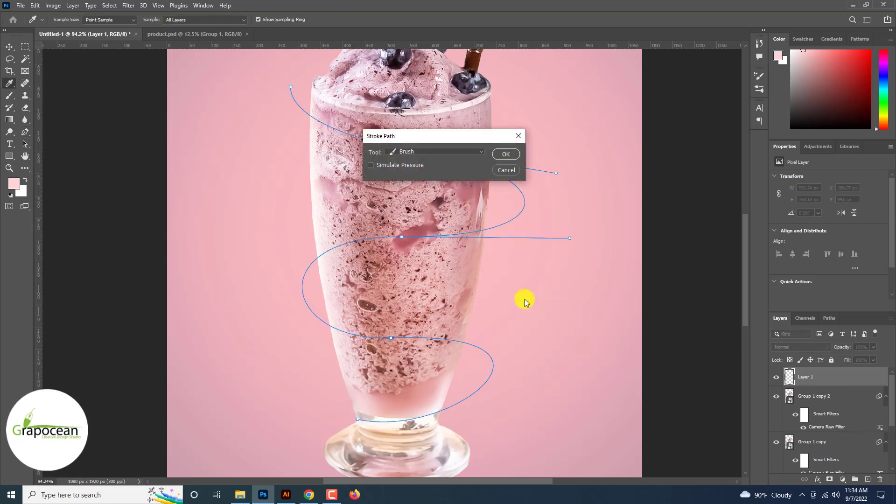
click(513, 154)
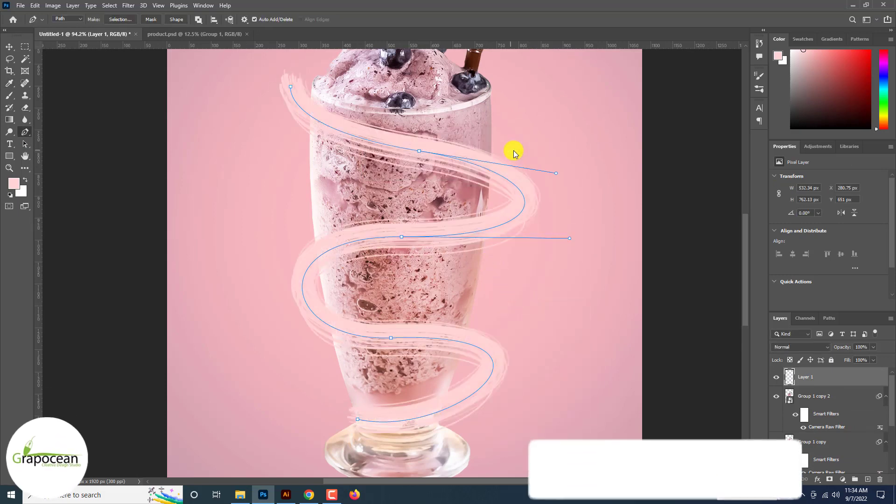
Add another new layer and select the Path 1 copy 2 path
scroll(513, 154, up, 2)
scroll(514, 154, down, 5)
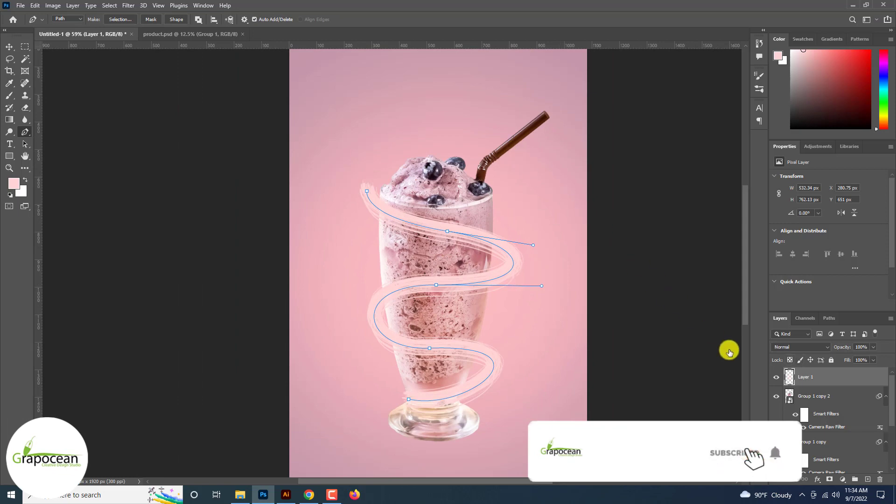
click(868, 480)
click(829, 318)
click(799, 354)
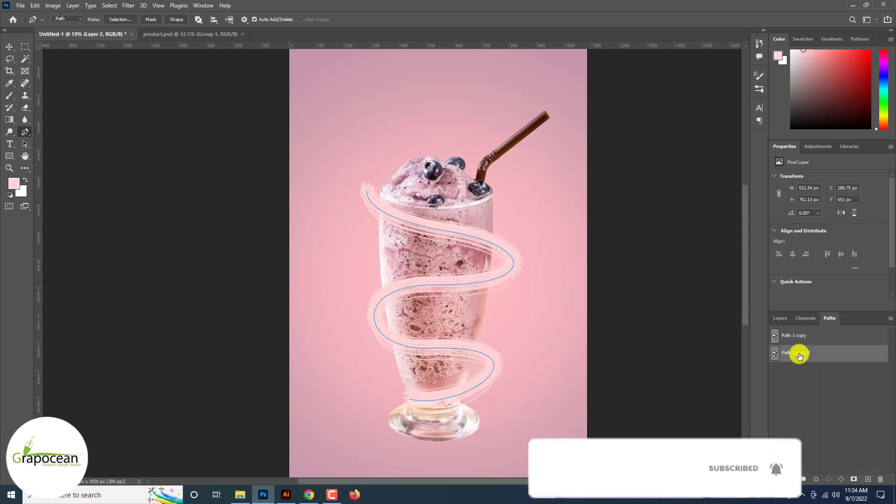
scroll(470, 286, up, 3)
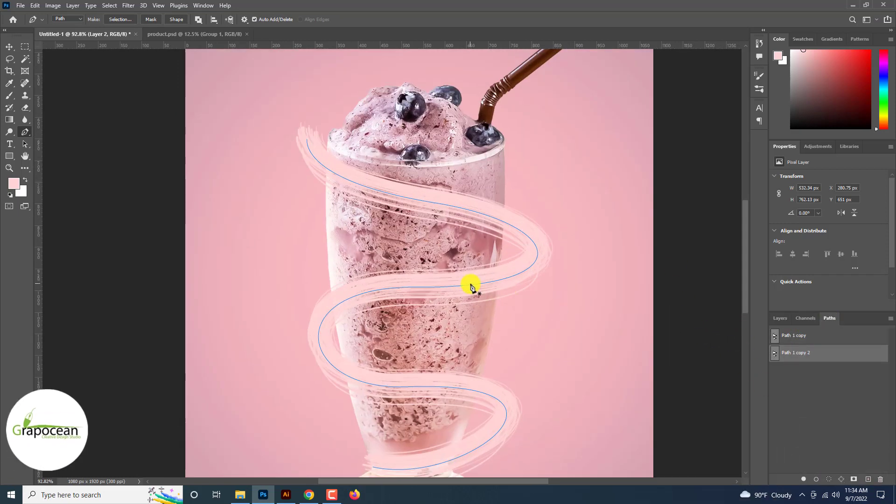
Reshape the Path 1 copy 2 anchor points and handles into an offset second spiral around the glass
right_click(470, 285)
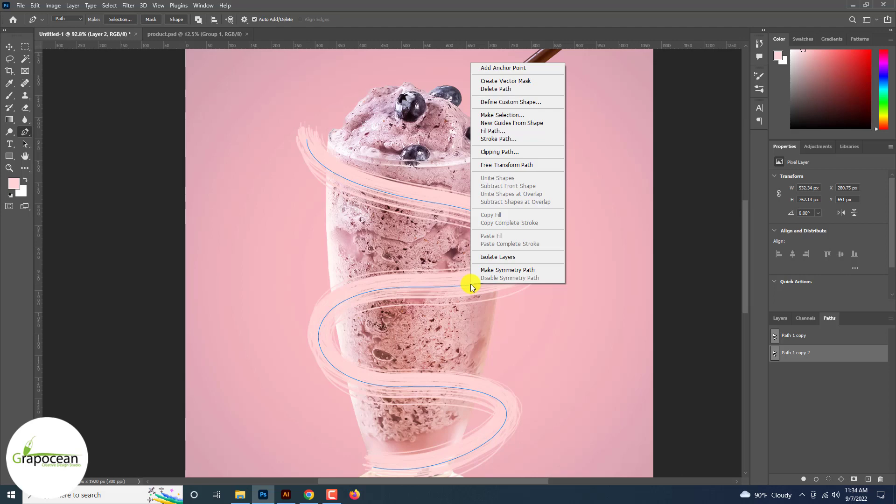
click(24, 135)
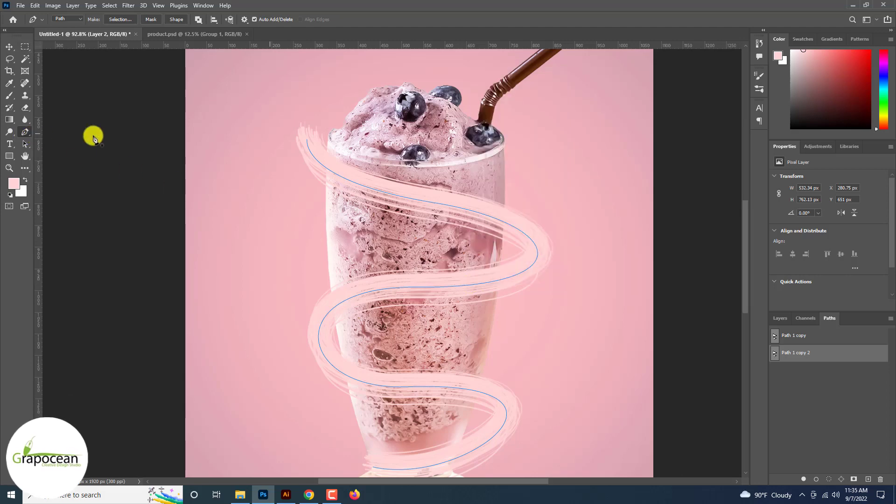
drag(307, 140, 313, 125)
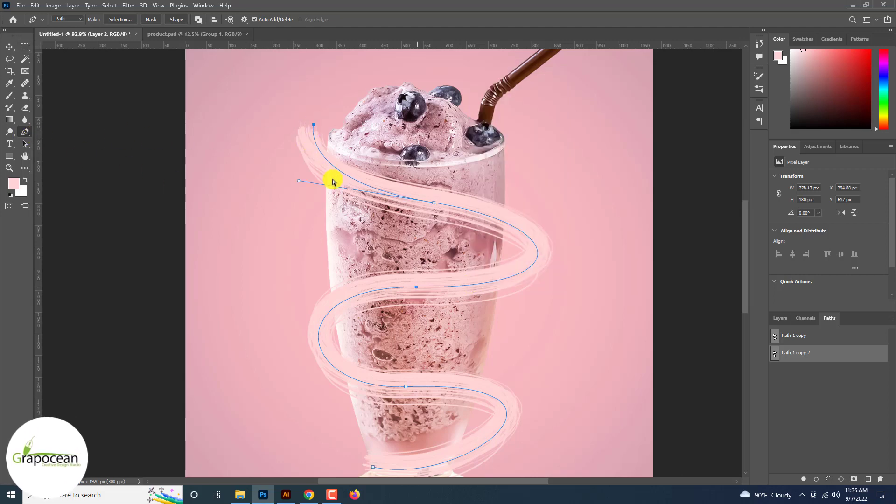
drag(297, 392, 329, 388)
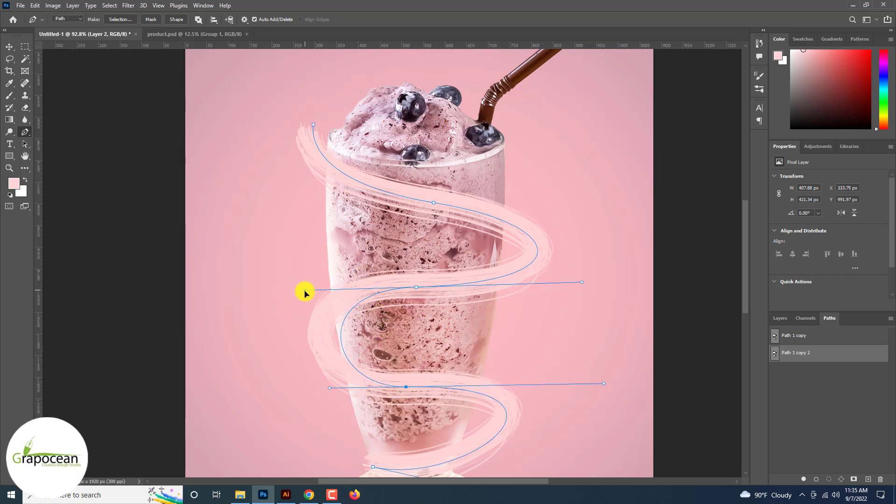
drag(415, 287, 423, 305)
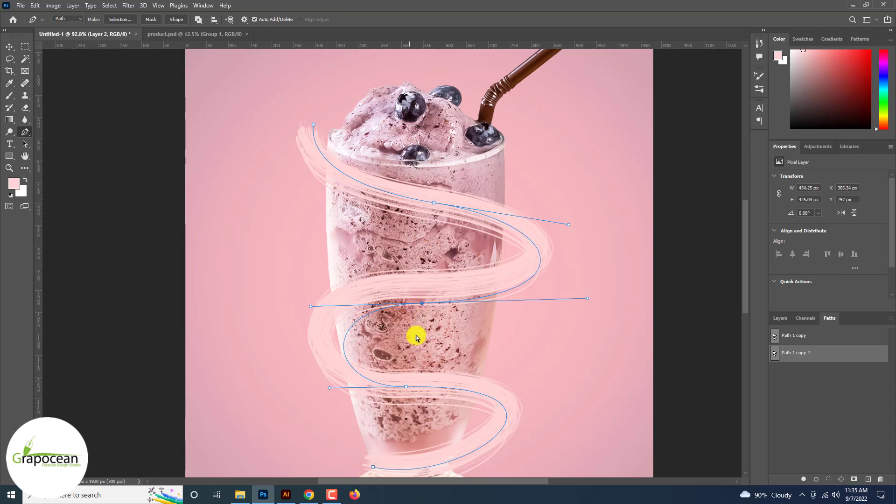
drag(405, 373, 404, 382)
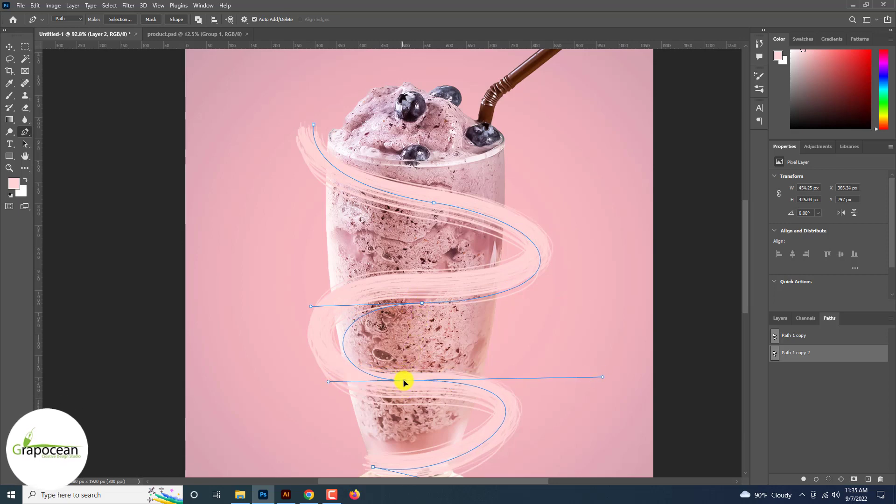
Stroke the reshaped spiral path with the Brush on the new empty layer
click(25, 132)
right_click(440, 204)
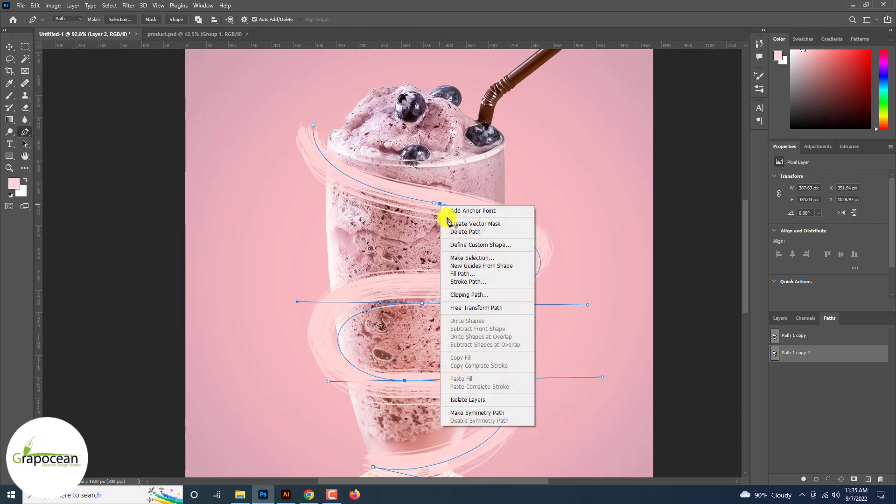
click(483, 282)
click(508, 154)
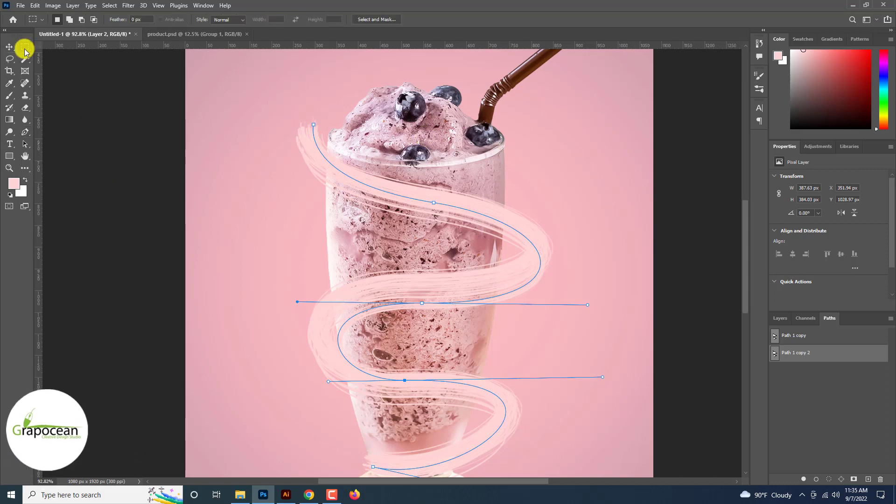
Select Layer 2 and nudge its stroke, then undo the move
click(76, 119)
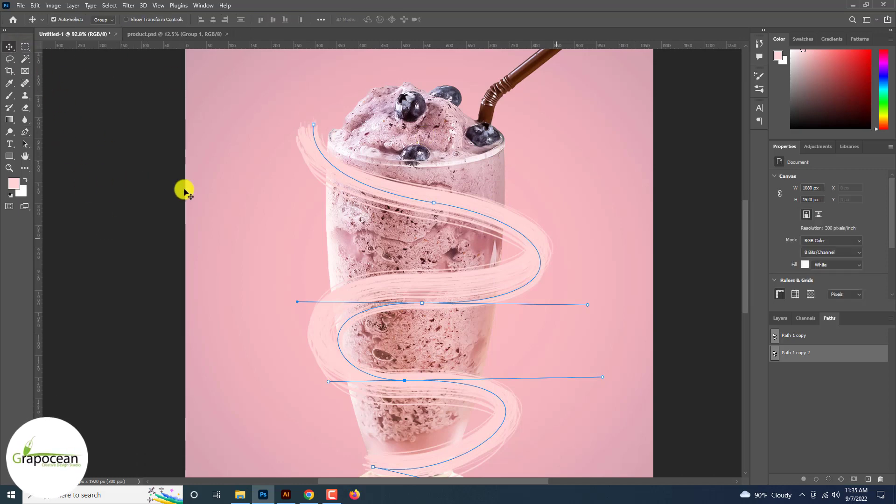
click(778, 318)
click(834, 378)
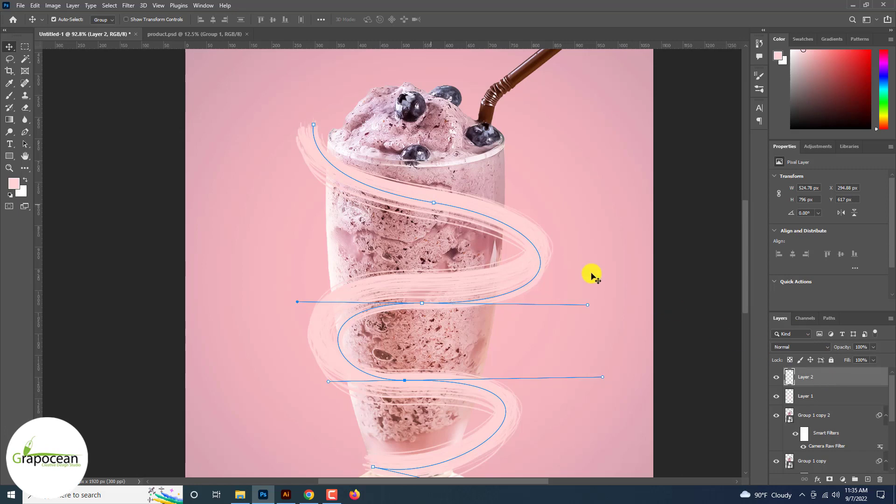
drag(428, 202, 464, 203)
key(ctrl+z)
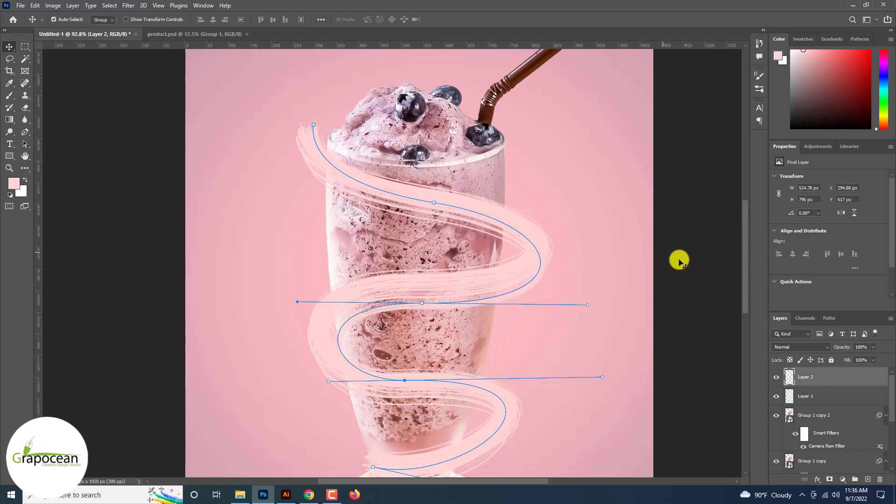
Set Layer 2's blend mode to Hard Mix
click(587, 302)
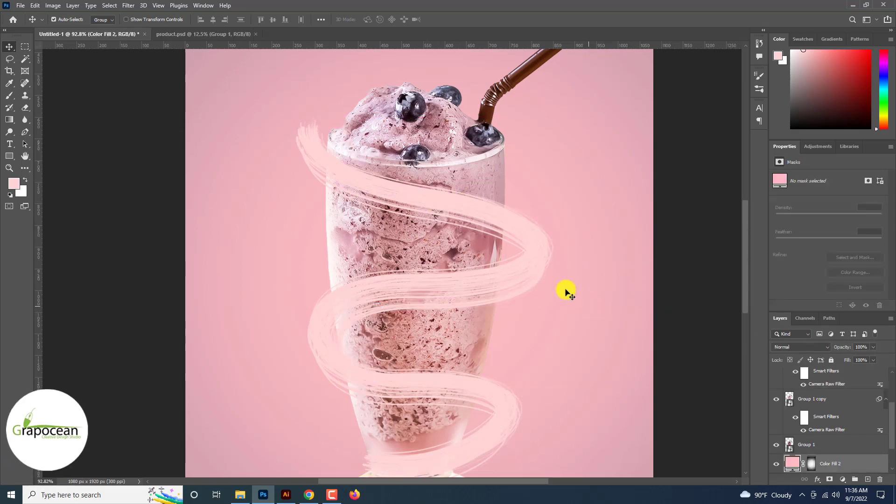
click(527, 266)
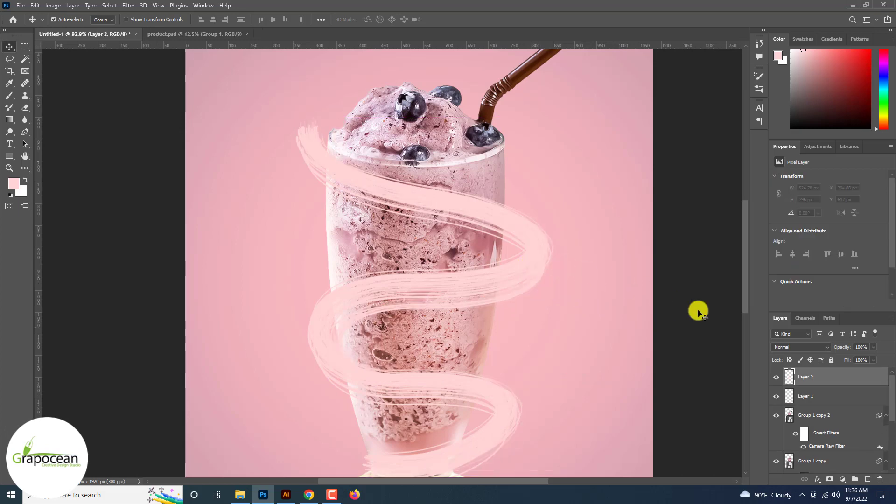
click(799, 349)
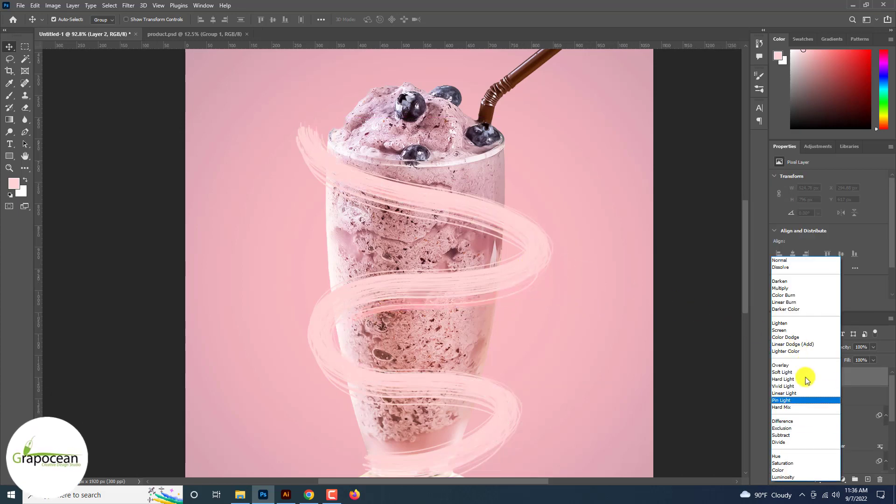
click(813, 408)
Cycle through blend modes on Layer 1 and set it to Soft Light
click(684, 304)
scroll(684, 303, down, 5)
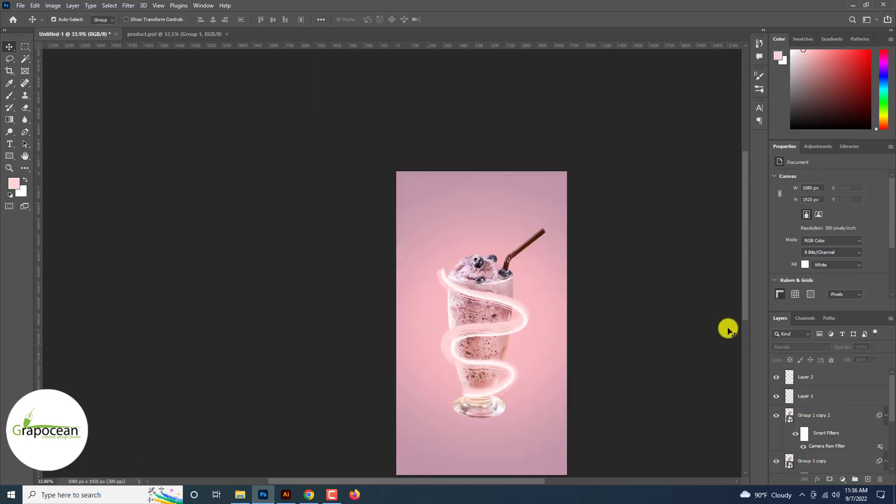
scroll(730, 329, up, 3)
click(812, 374)
click(792, 347)
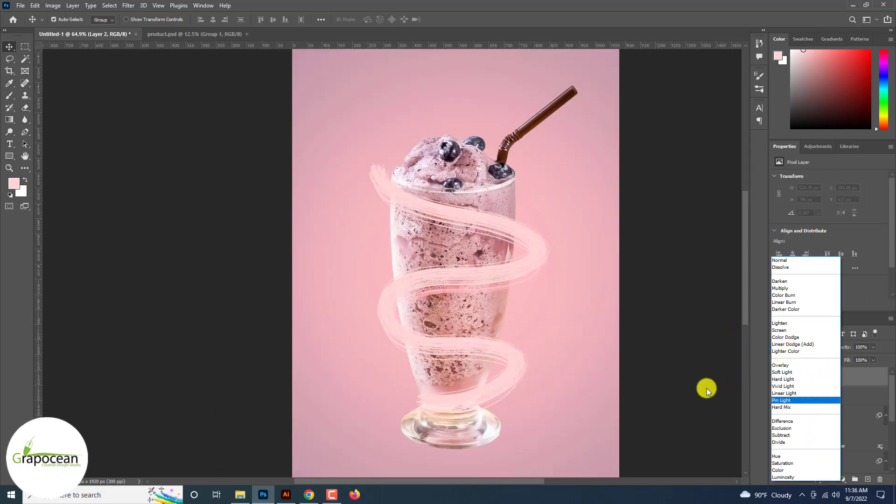
click(700, 390)
click(794, 396)
click(798, 346)
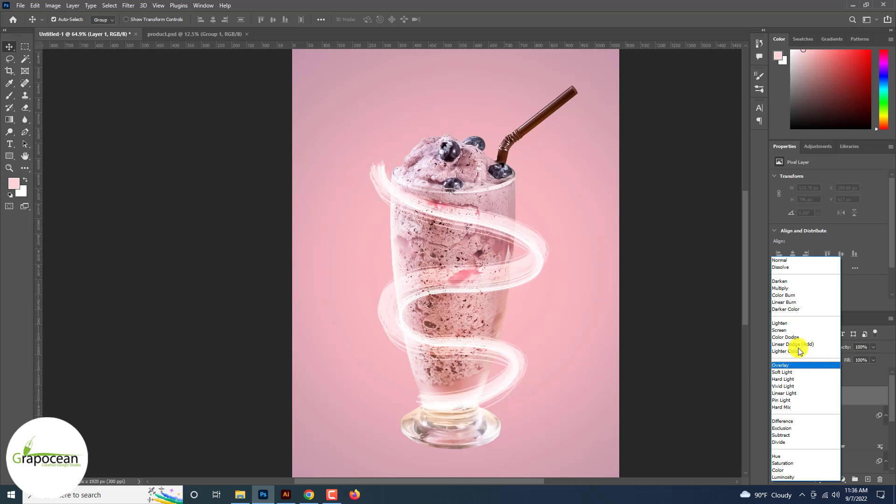
key(Down)
key(Down)
key(Down)
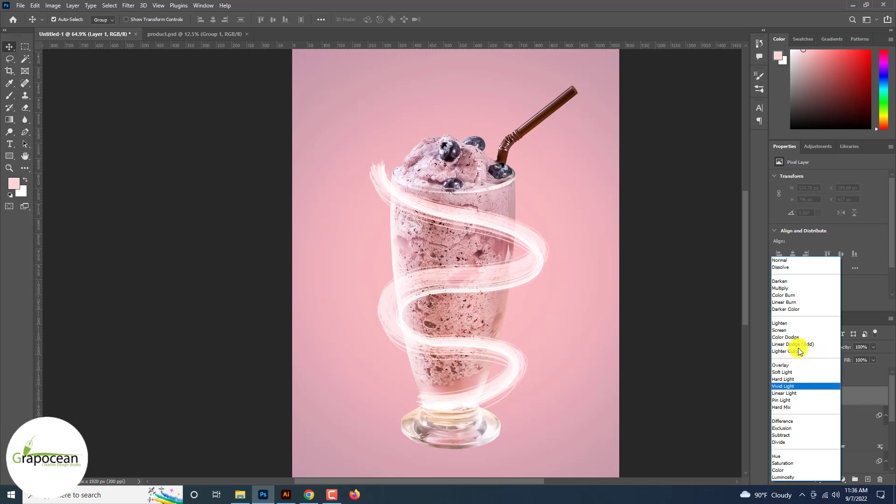
key(Down)
key(Down)
key(Down)
key(Down)
key(Down)
key(Up)
key(Up)
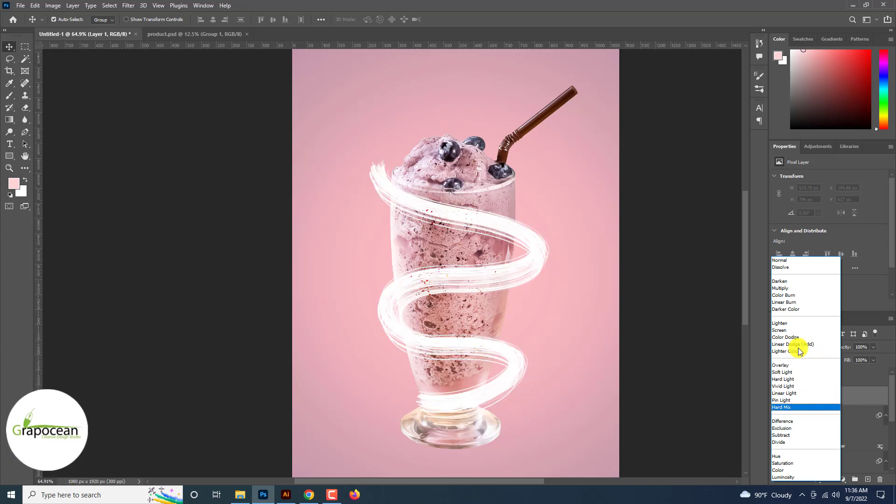
key(Up)
key(Up)
key(Up)
key(Up)
key(Up)
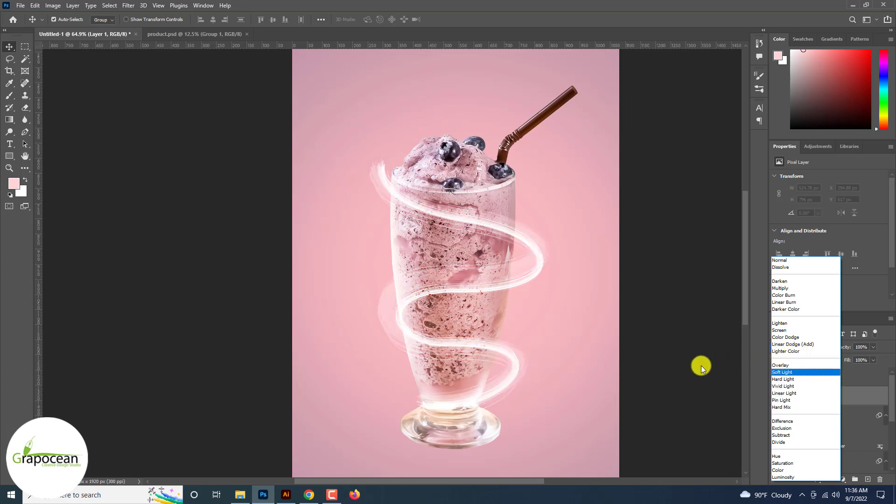
key(Return)
click(633, 333)
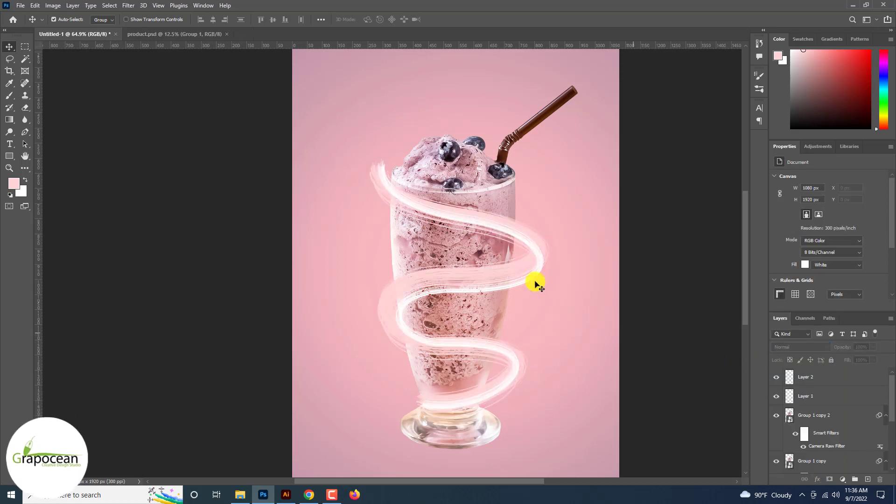
click(536, 283)
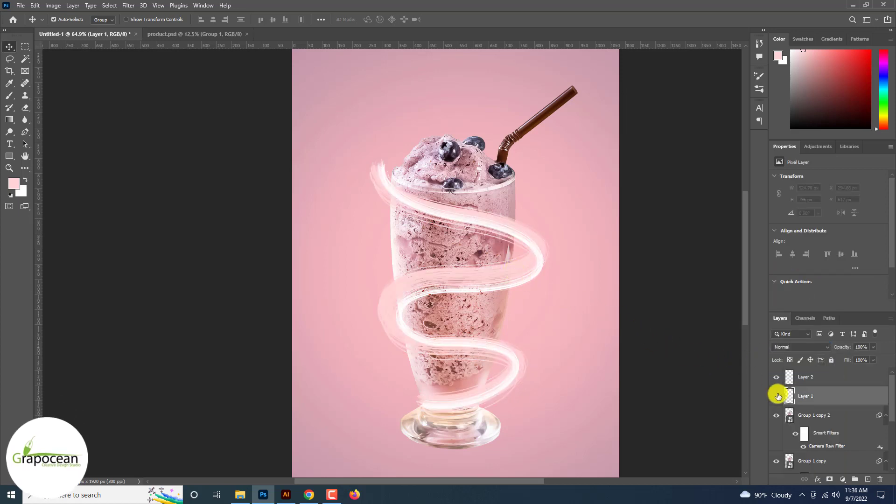
click(843, 480)
click(854, 324)
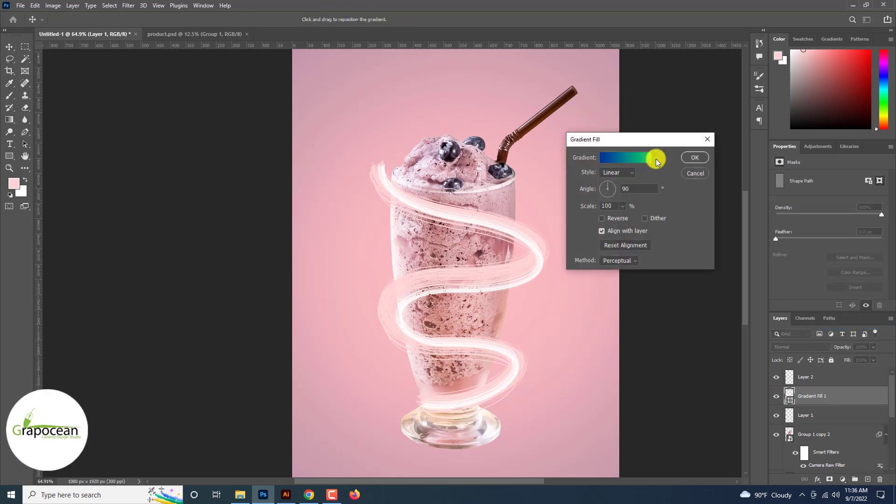
click(629, 161)
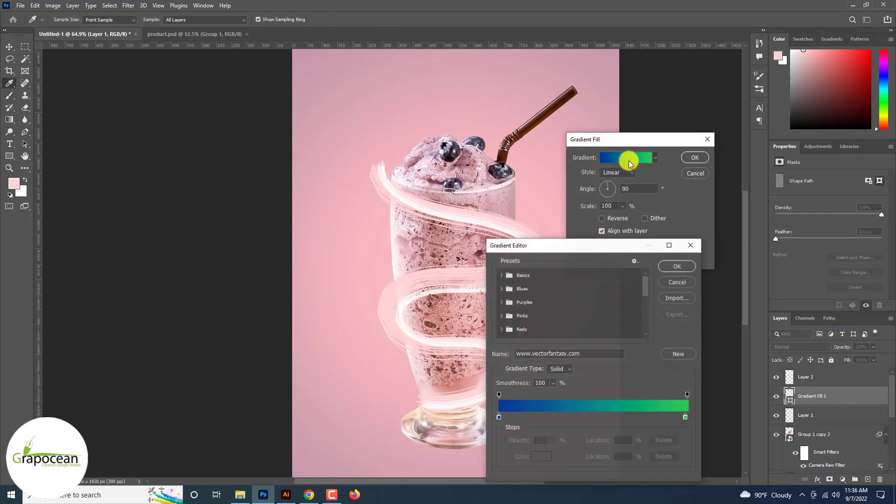
click(677, 280)
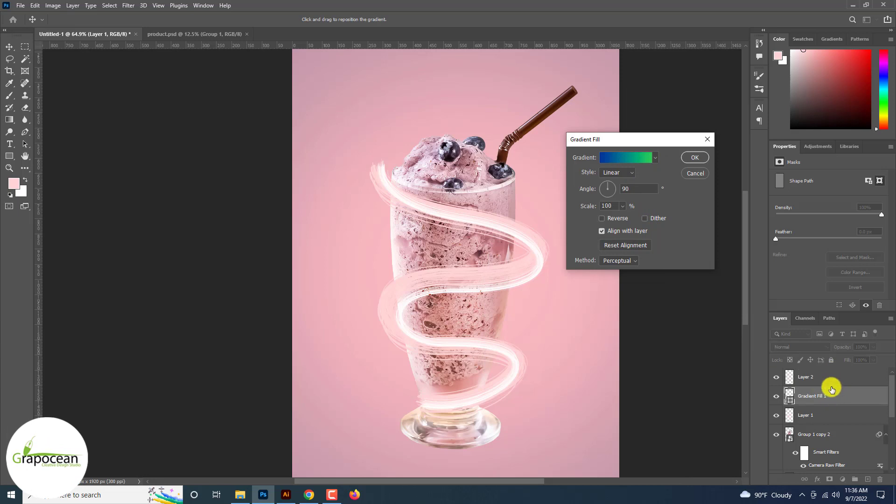
click(698, 174)
Add a Gradient Fill layer above Layer 2, pick a Purples preset and switch the gradient type to Noise
click(835, 376)
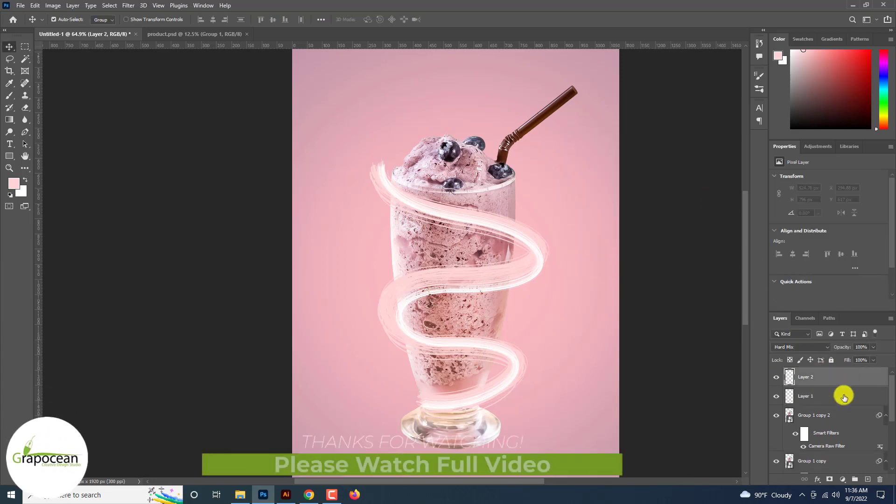
click(842, 479)
click(850, 322)
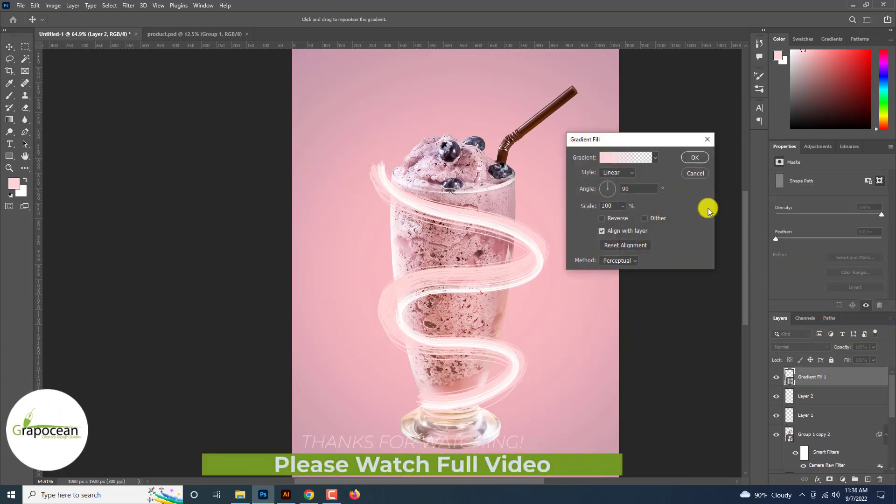
click(642, 158)
click(502, 302)
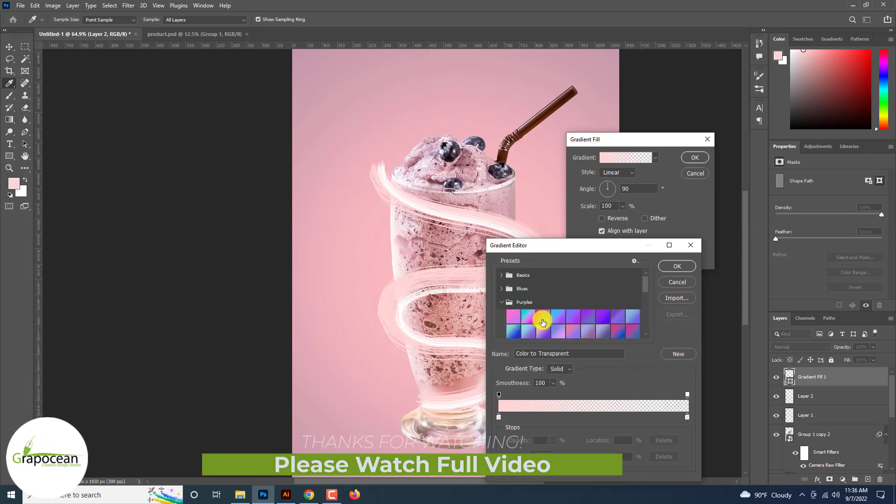
click(542, 316)
click(559, 369)
click(563, 387)
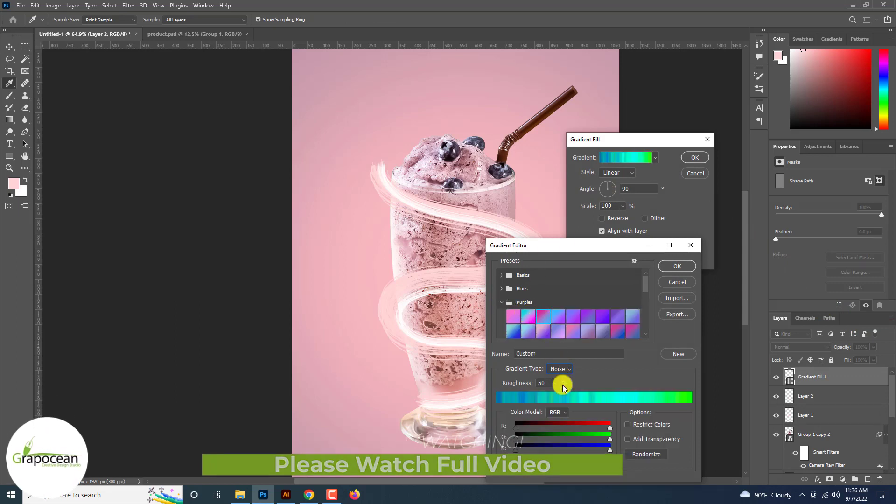
Randomize the noise gradient several times and confirm the gradient fill
click(652, 455)
click(652, 455)
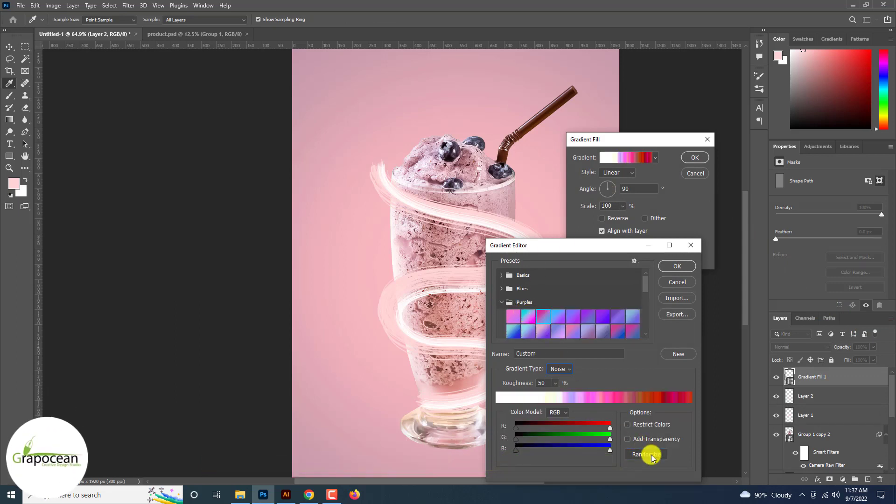
click(652, 455)
click(652, 455)
click(652, 455)
click(652, 455)
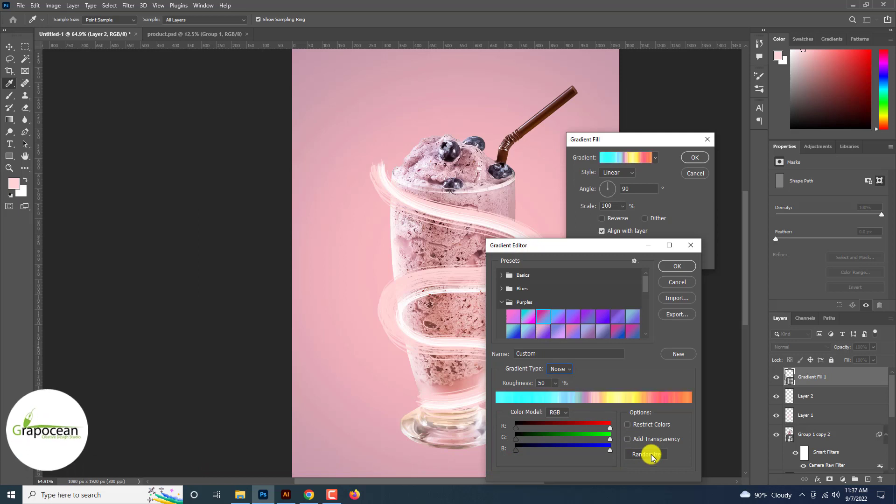
click(652, 455)
click(652, 455)
click(652, 455)
click(652, 455)
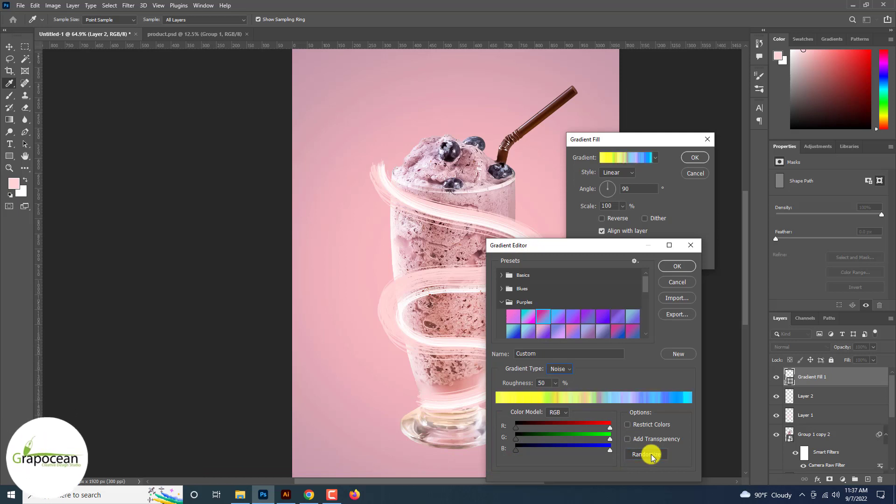
click(651, 455)
click(652, 454)
click(677, 266)
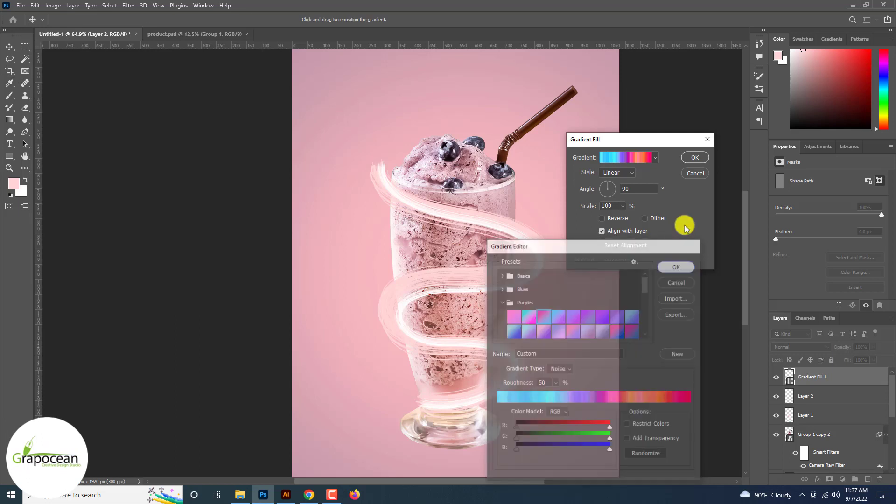
click(694, 157)
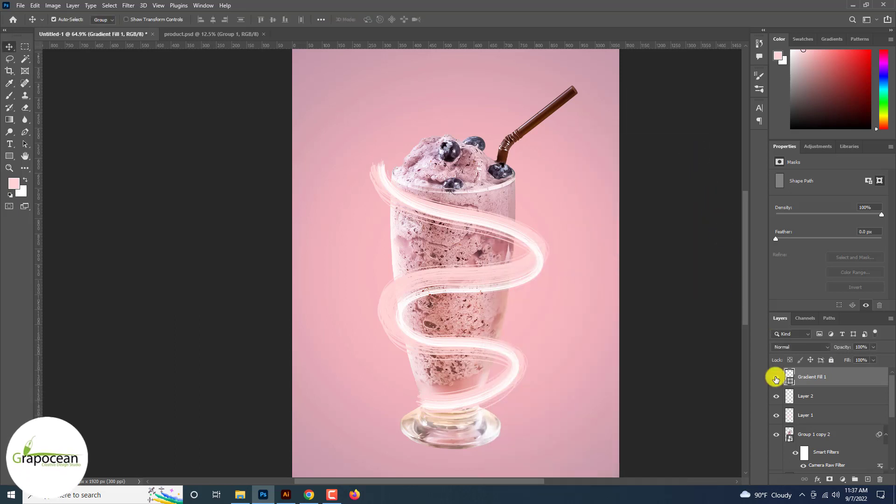
Delete the existing Gradient Fill 1 layer
click(801, 345)
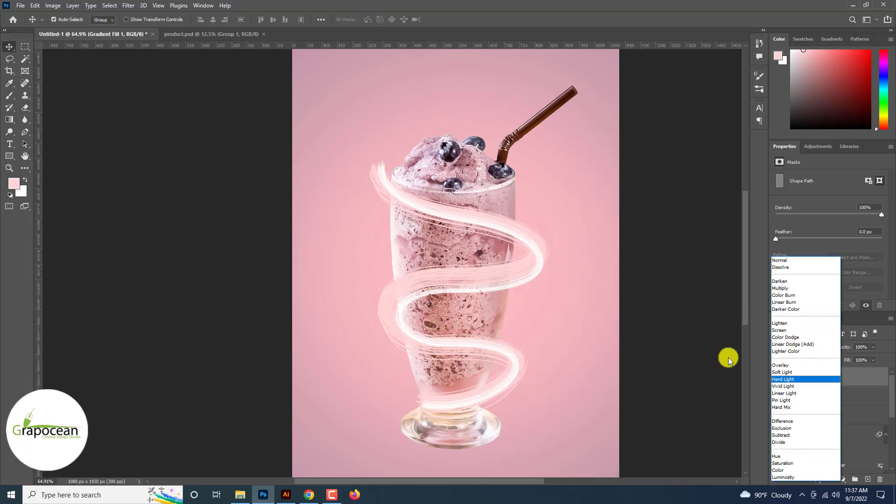
click(640, 377)
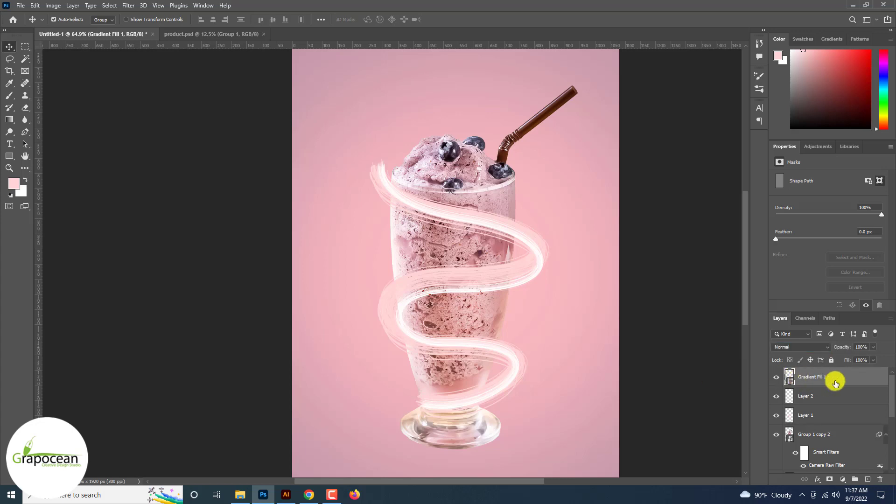
drag(854, 380, 878, 479)
Add a new Gradient Fill layer using a blue-to-pink gradient preset
click(843, 481)
click(848, 322)
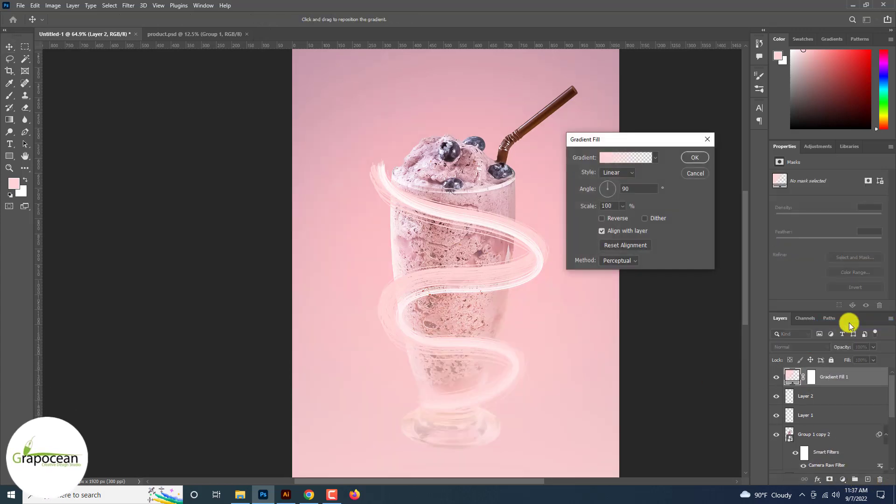
click(656, 161)
click(604, 180)
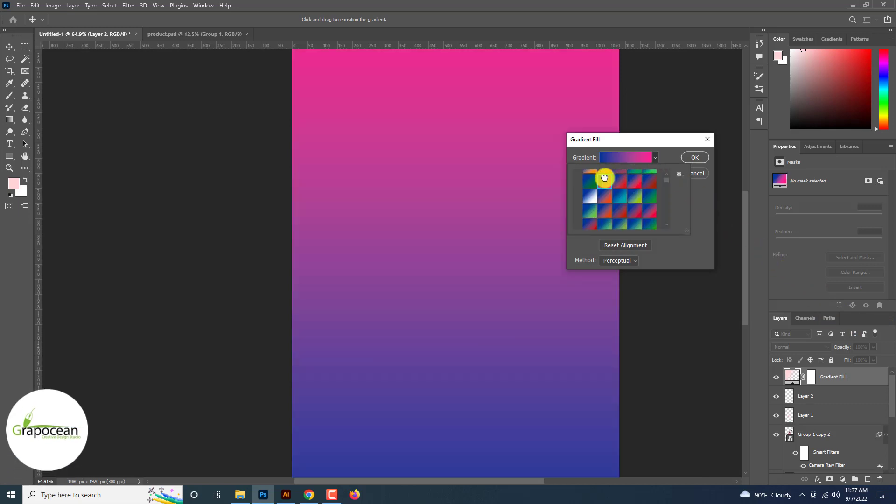
click(693, 159)
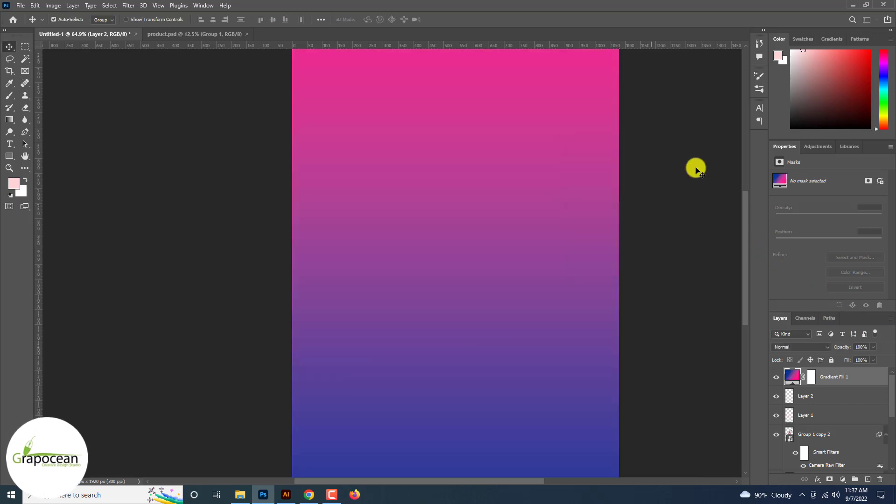
Reopen the gradient fill's gradient editor and switch the gradient type to Noise
double_click(792, 376)
click(629, 159)
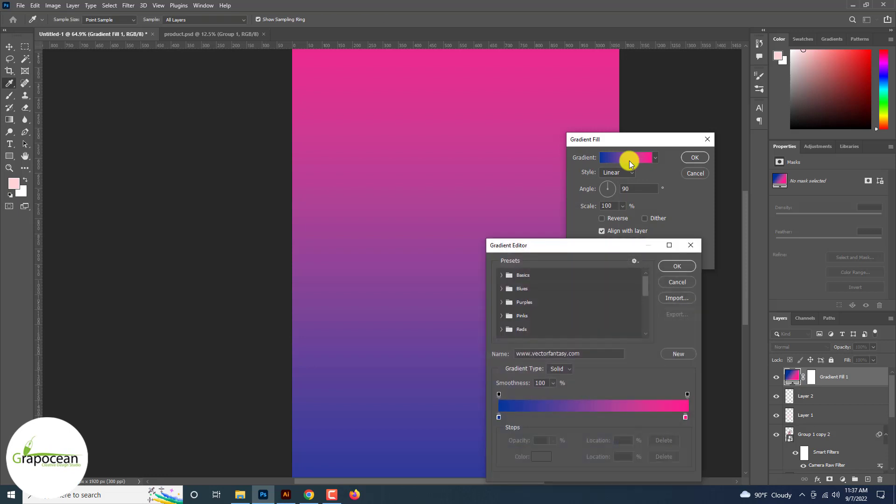
click(556, 369)
click(561, 380)
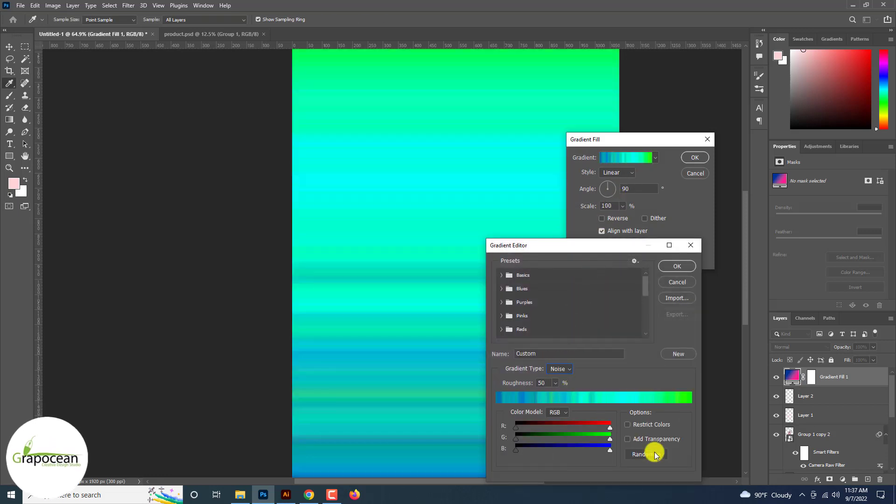
Randomize the noise gradient repeatedly until a purple-to-pink variant appears, then confirm both dialogs
click(651, 454)
click(653, 455)
click(654, 455)
click(654, 456)
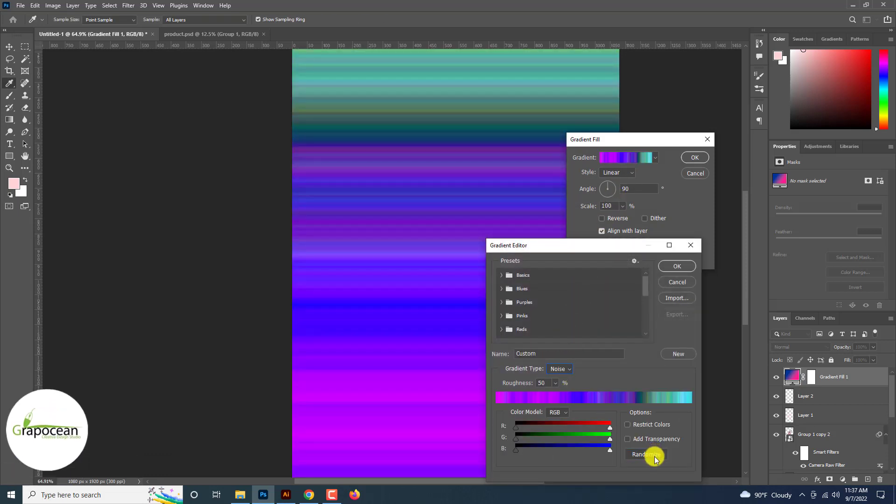
click(655, 456)
click(655, 458)
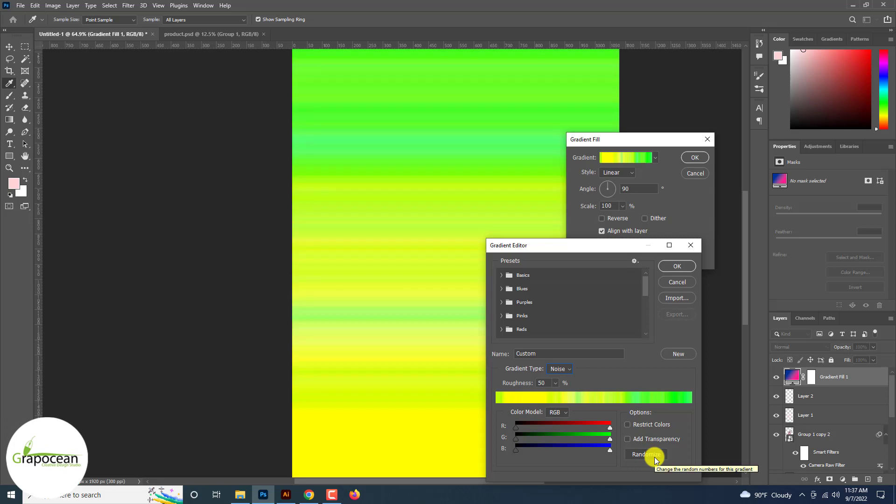
click(656, 459)
click(684, 270)
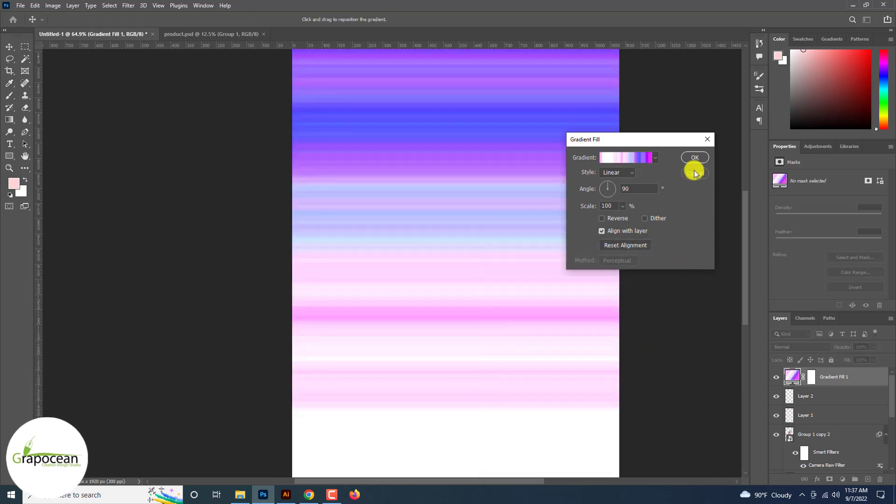
click(692, 160)
Group Layer 2 and Layer 1 together into a new group
click(797, 346)
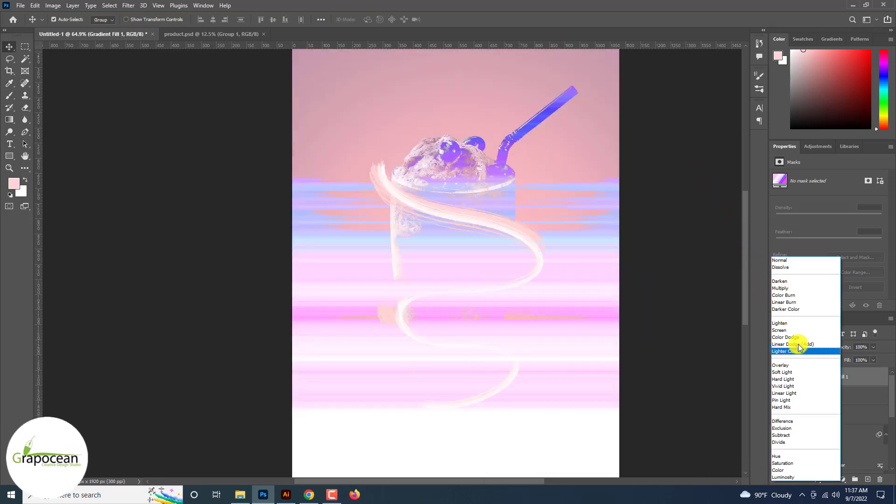
click(752, 382)
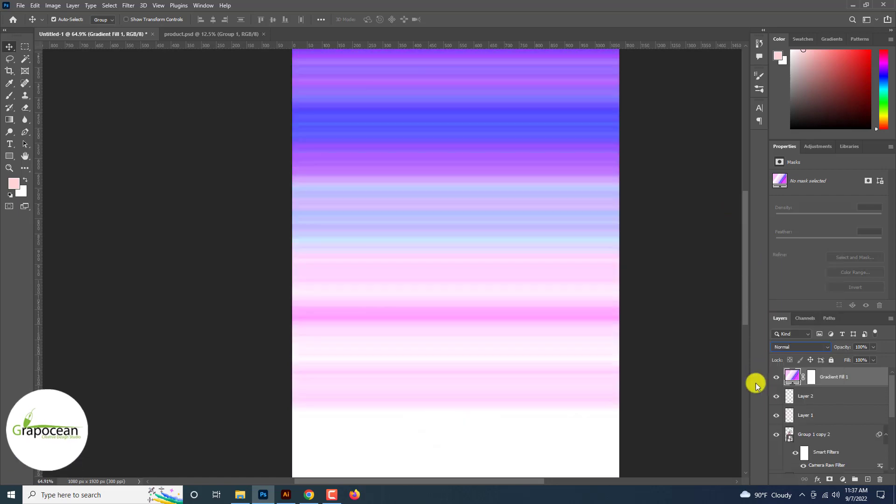
click(824, 399)
shift+click(833, 414)
key(ctrl+g)
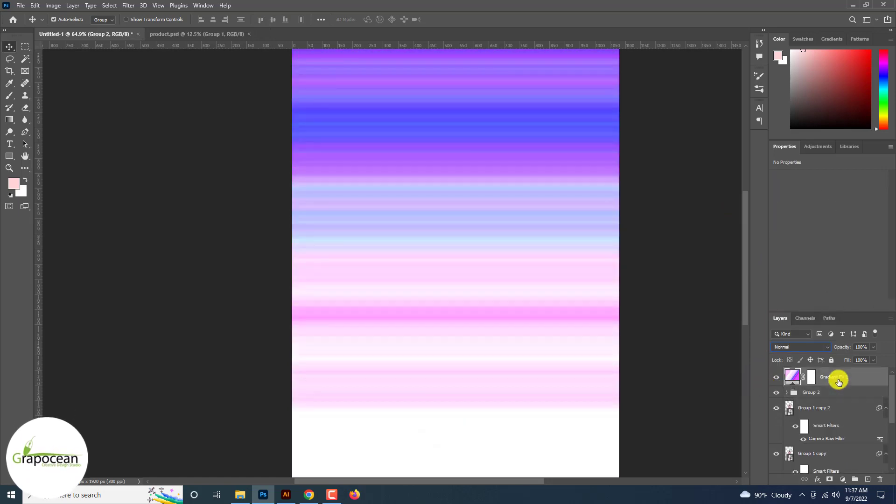
Clip Gradient Fill 1 to Group 2 and set its blend mode to Color
right_click(838, 379)
click(762, 267)
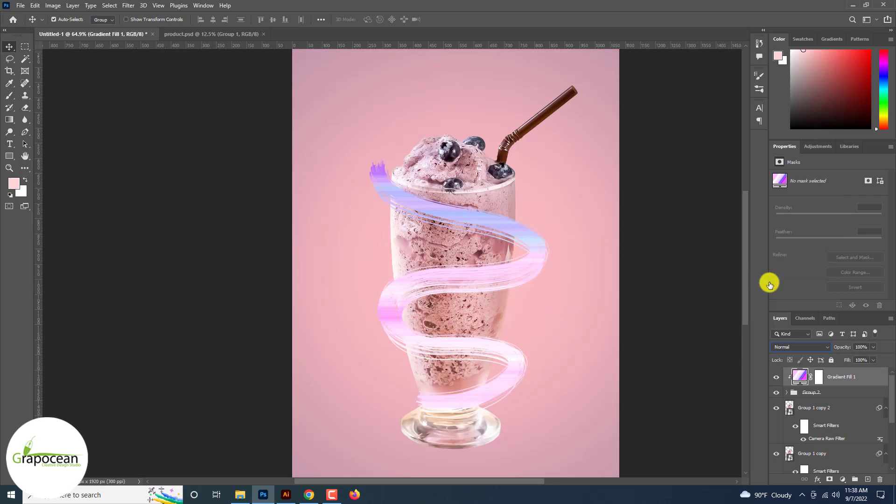
click(800, 345)
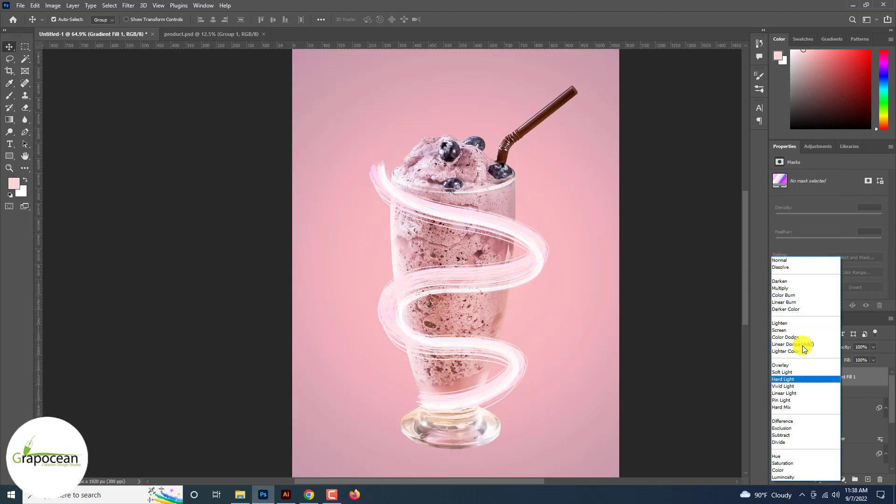
key(Down)
key(Down)
key(Down)
key(Down)
key(Down)
key(Down)
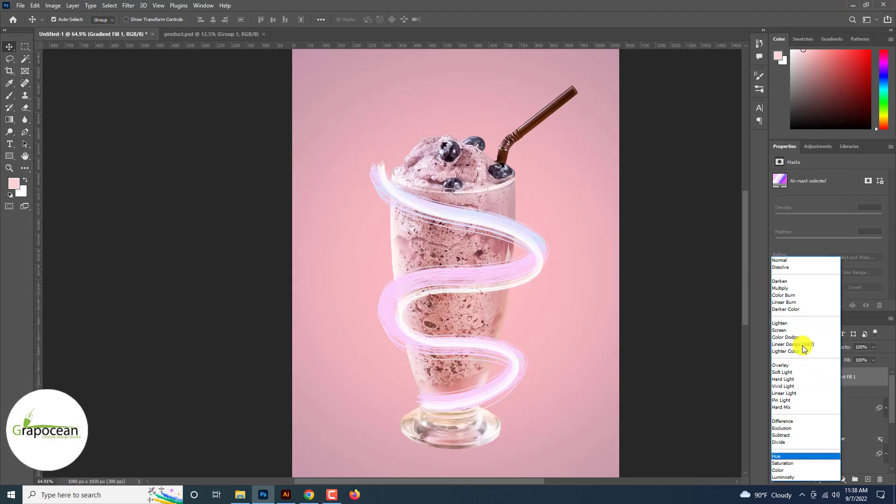
key(Up)
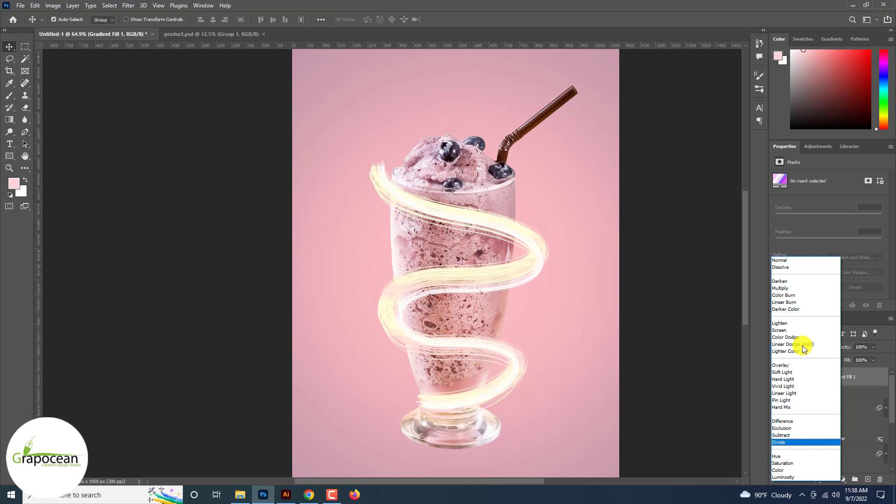
key(Down)
key(Up)
key(Up)
key(Up)
key(Up)
key(Up)
key(Up)
key(Down)
key(Down)
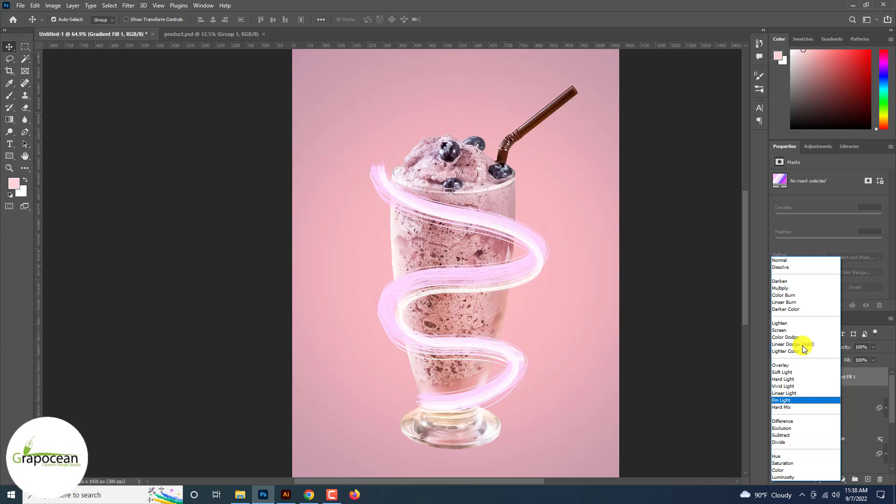
key(Down)
key(Down)
key(Down)
key(Down)
key(Down)
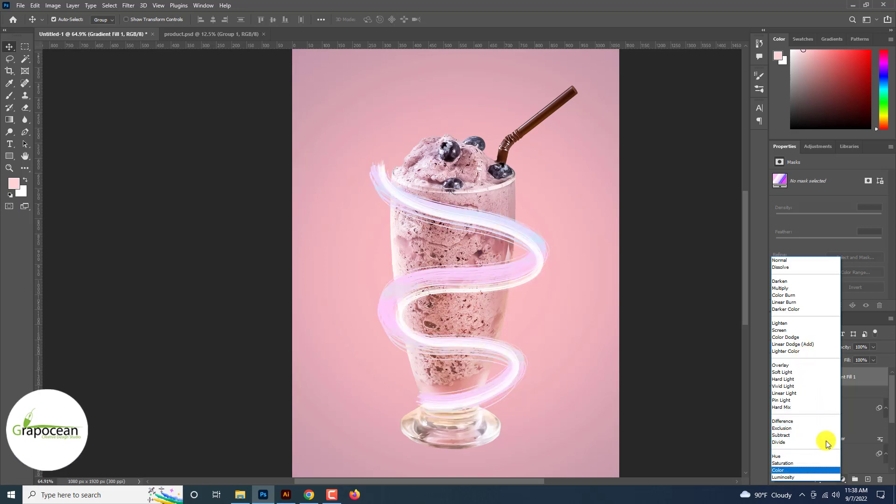
click(833, 469)
Add a light pink Outer Glow effect to Layer 2 and copy its effects onto Layer 1
click(830, 394)
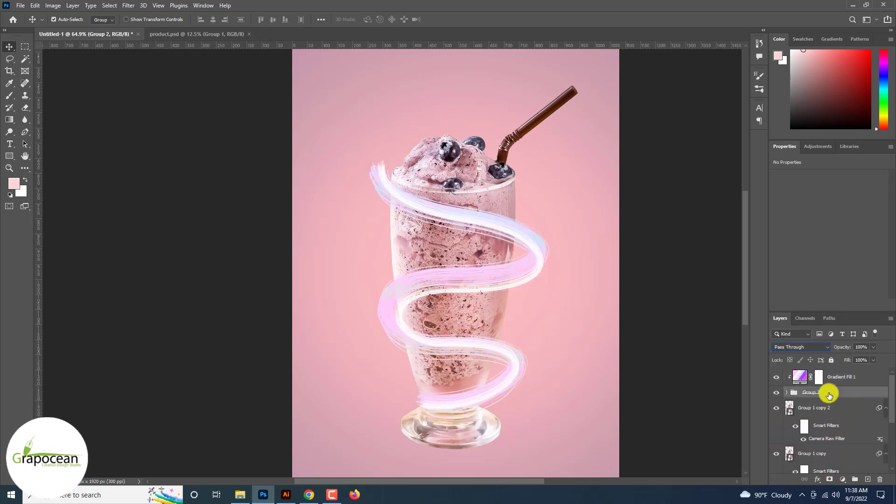
click(786, 393)
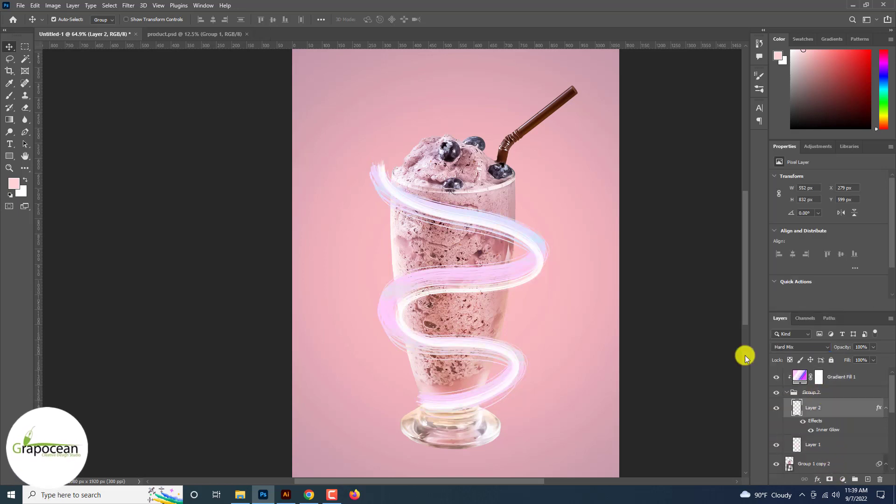
right_click(851, 412)
click(803, 15)
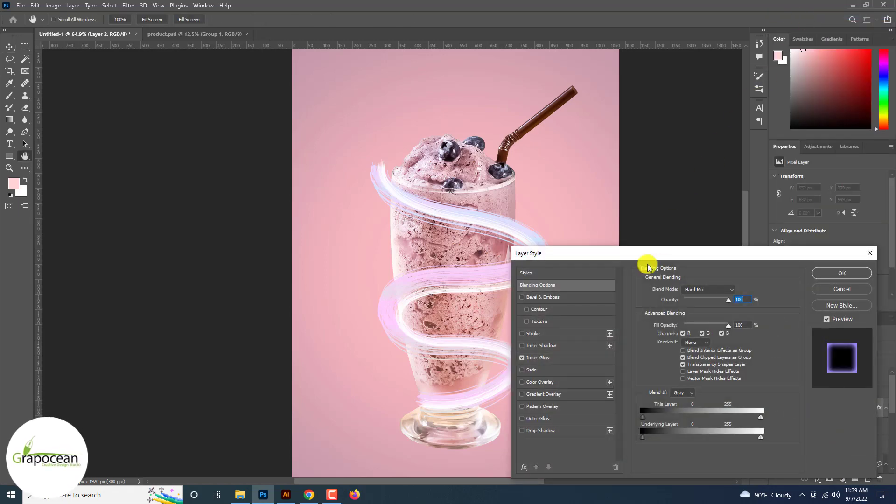
click(542, 418)
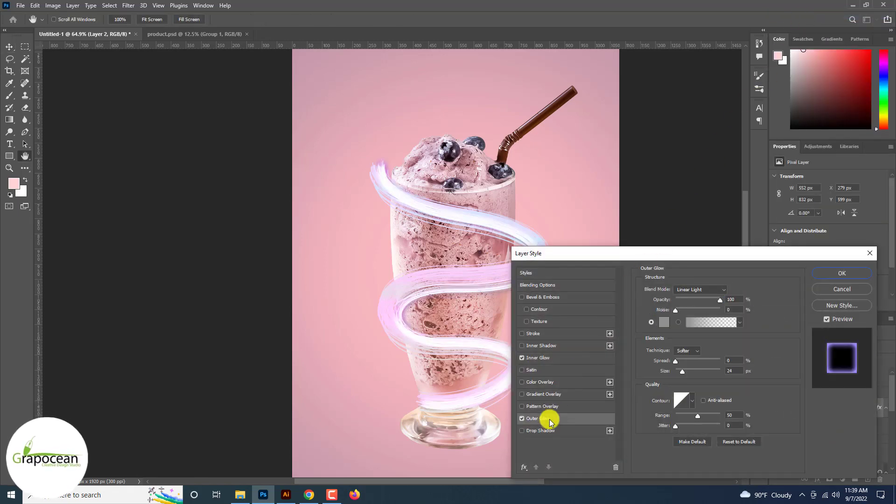
click(664, 322)
click(433, 276)
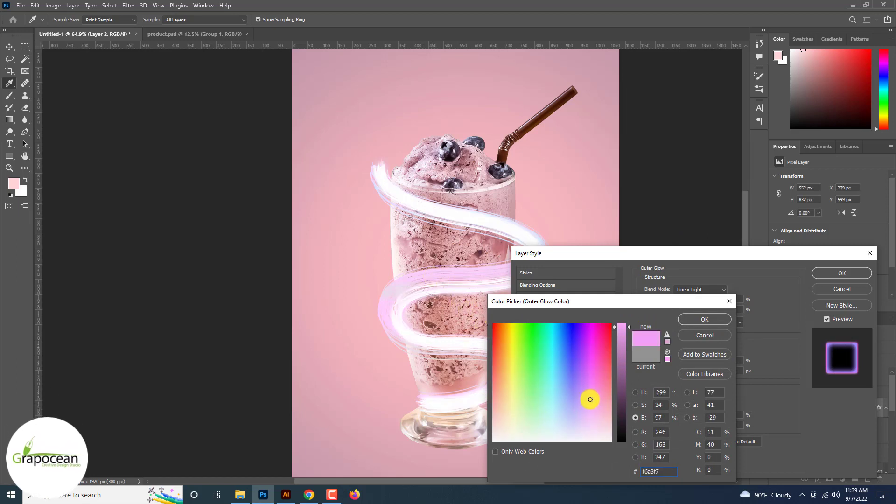
click(590, 424)
click(699, 320)
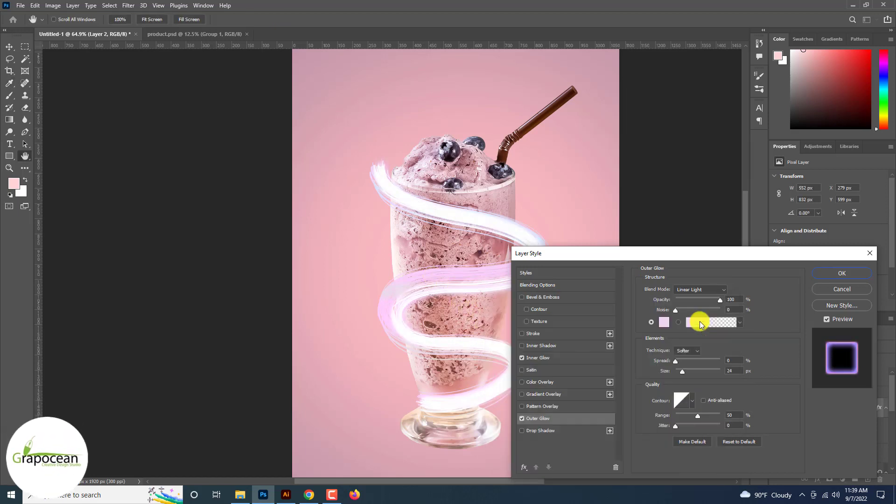
click(827, 271)
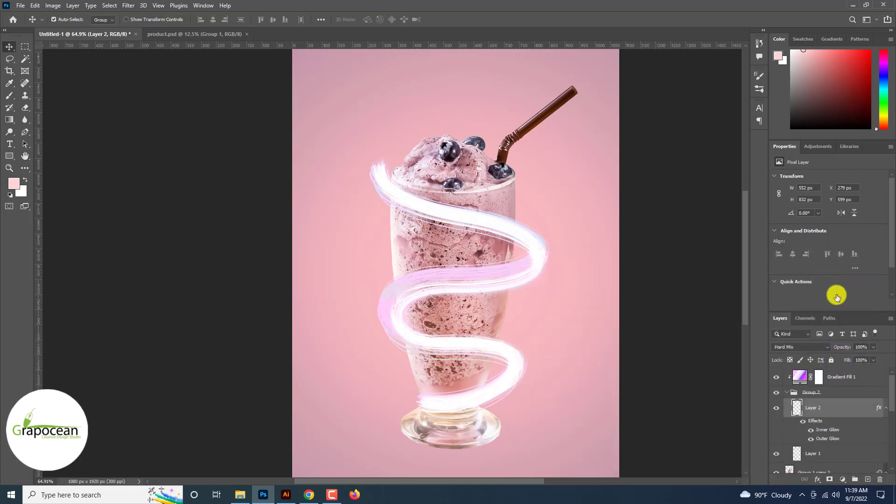
drag(874, 435, 864, 457)
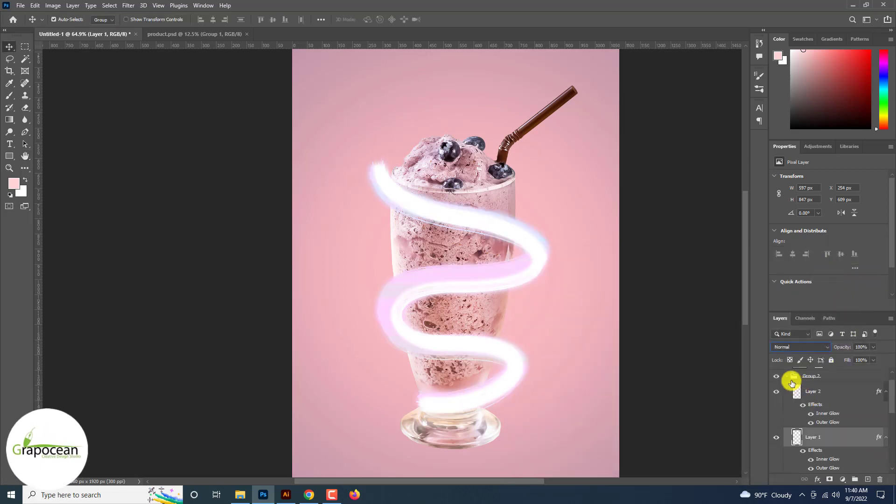
Duplicate Group 2 and clip Gradient Fill 1 to the group copy
click(791, 377)
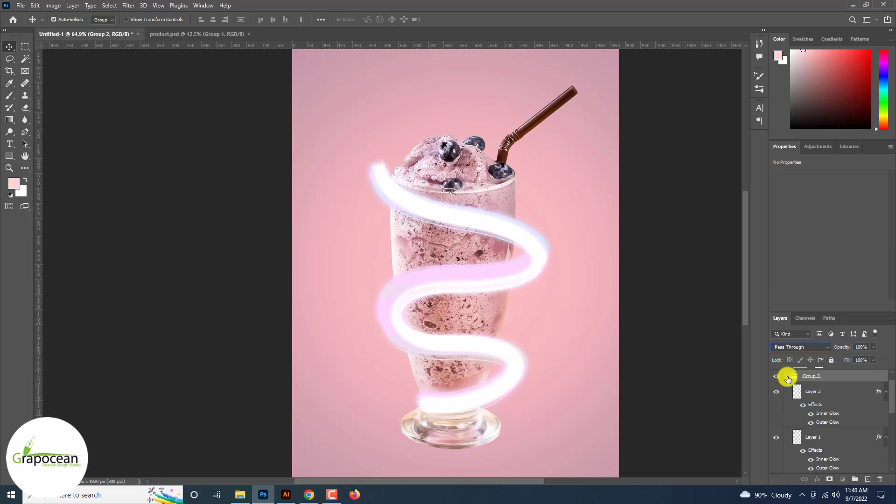
key(ctrl+j)
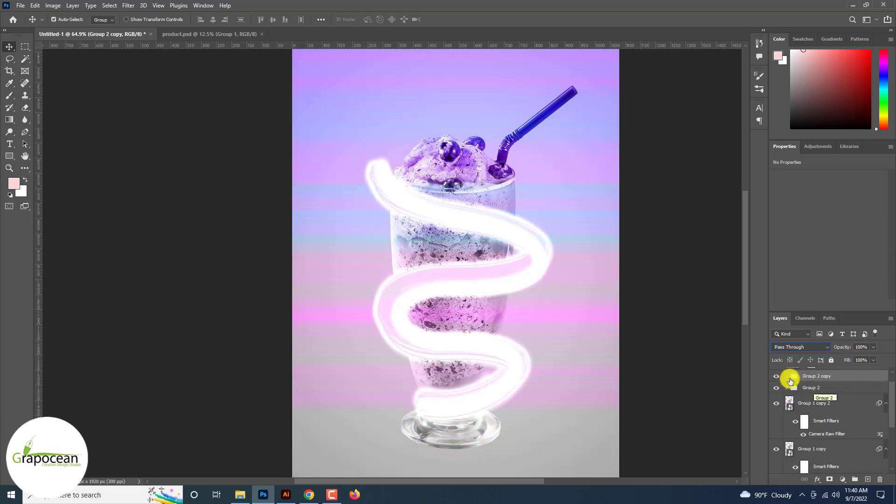
scroll(790, 378, up, 1)
click(786, 403)
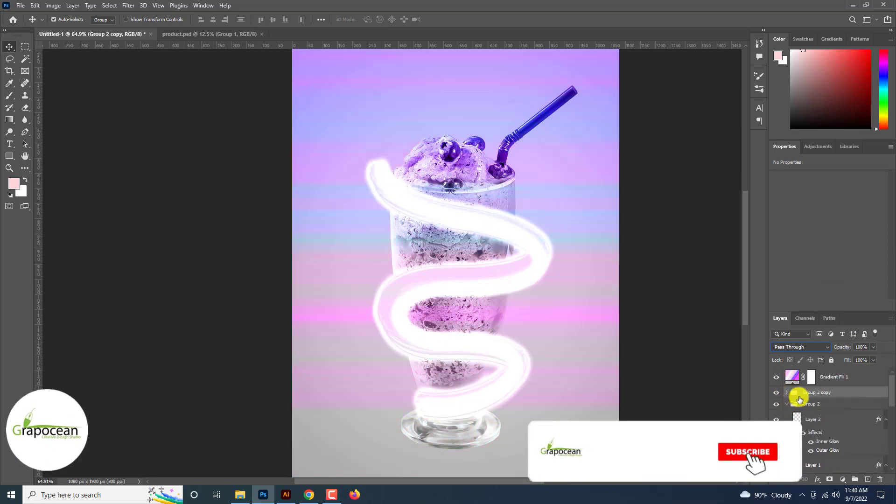
right_click(830, 376)
click(765, 270)
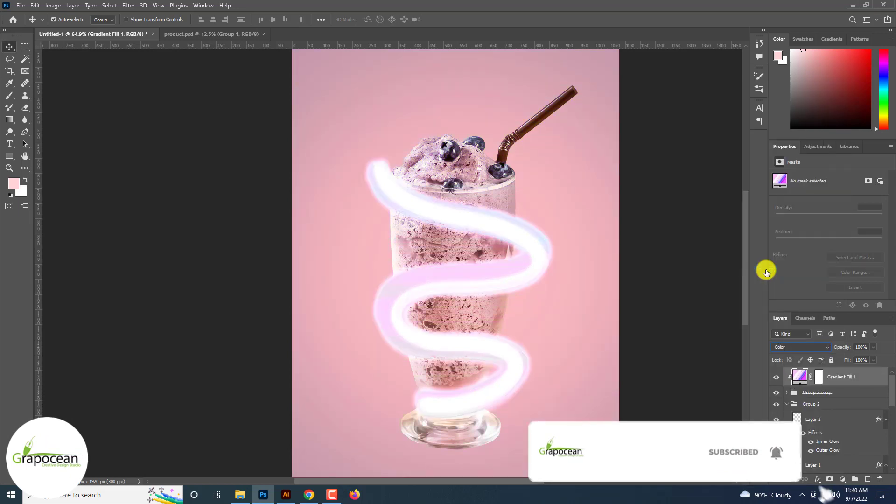
Set Group 2 copy's blend mode to Divide after previewing several modes
scroll(810, 420, down, 1)
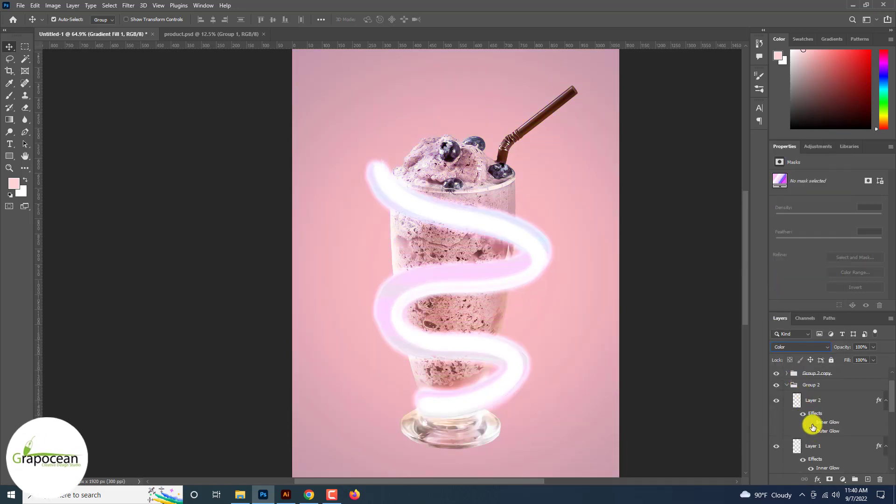
scroll(813, 443, down, 1)
scroll(790, 408, up, 2)
click(789, 405)
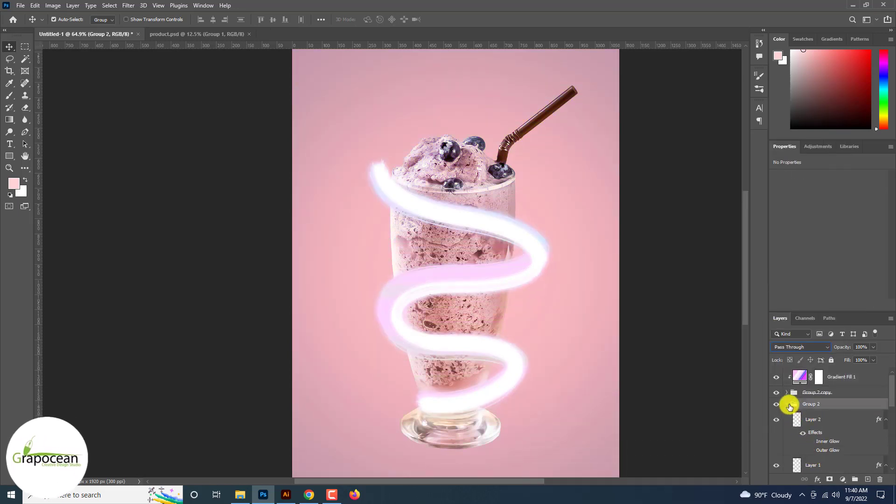
click(806, 348)
scroll(806, 350, down, 16)
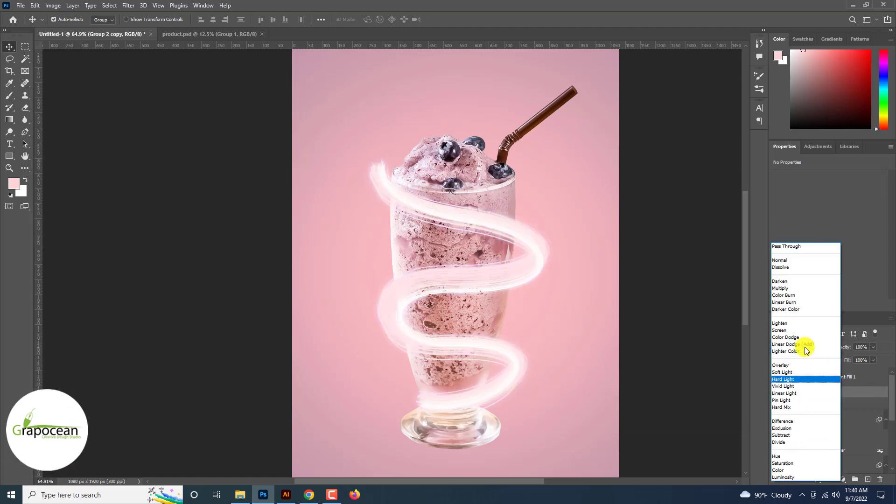
scroll(806, 350, up, 1)
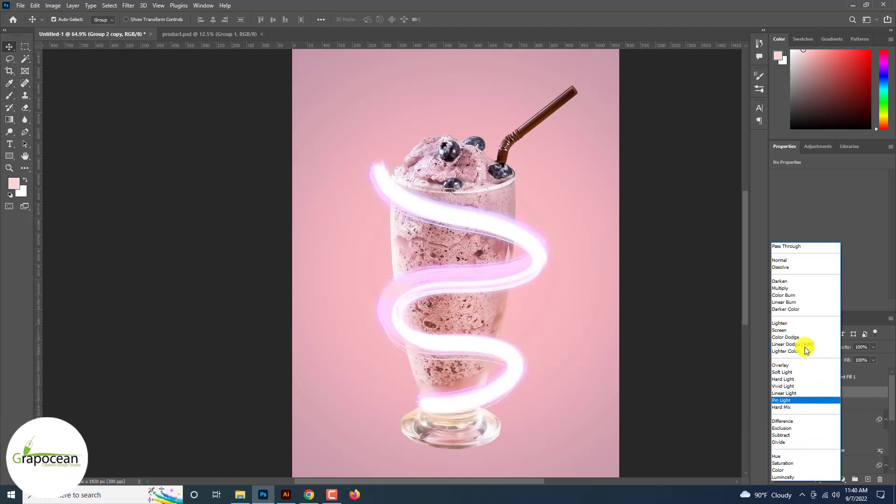
scroll(807, 350, down, 6)
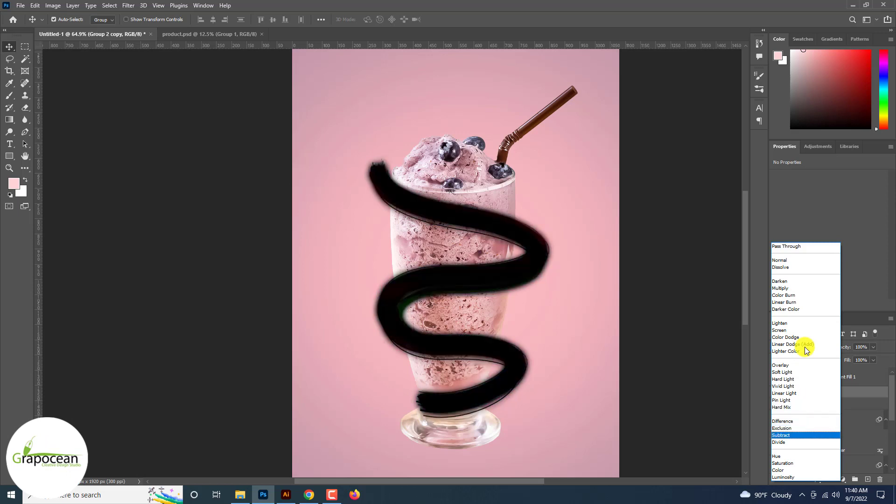
key(Up)
key(Down)
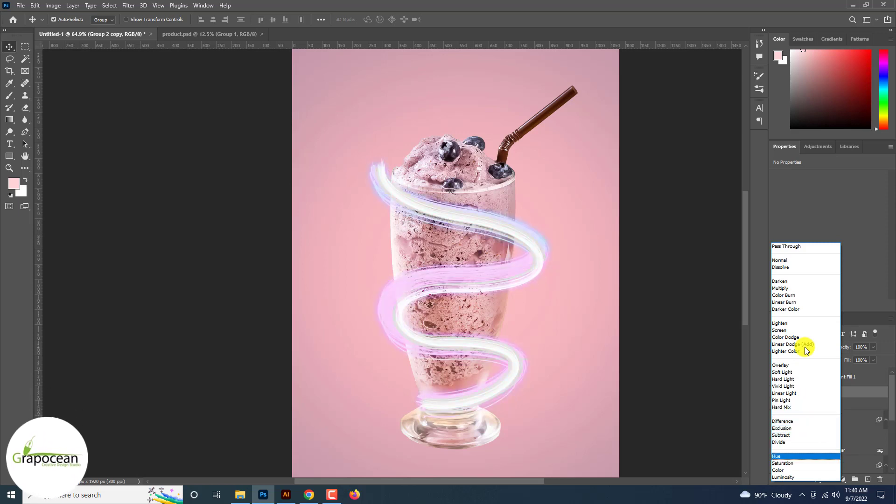
key(Up)
click(820, 442)
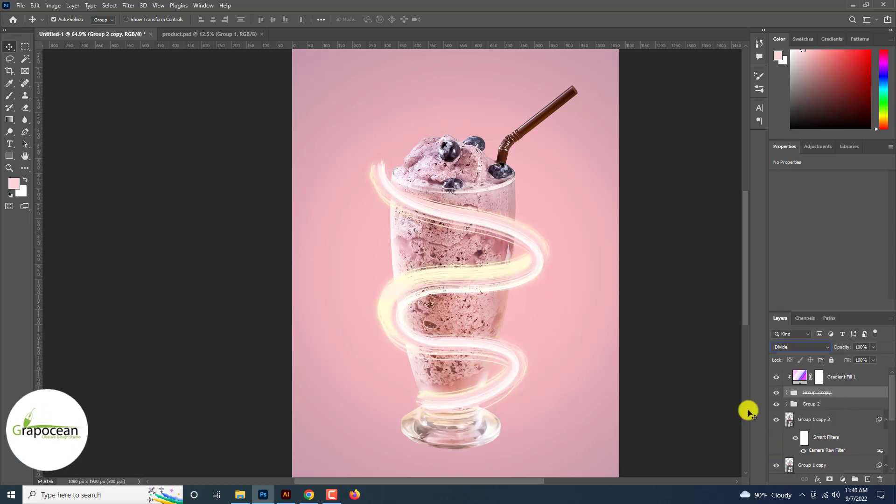
Compare the swirl with Group 2 hidden and shown, and check Gradient Fill 1's blend mode
click(533, 308)
key(ctrl+minus)
key(ctrl+minus)
scroll(535, 311, up, 10)
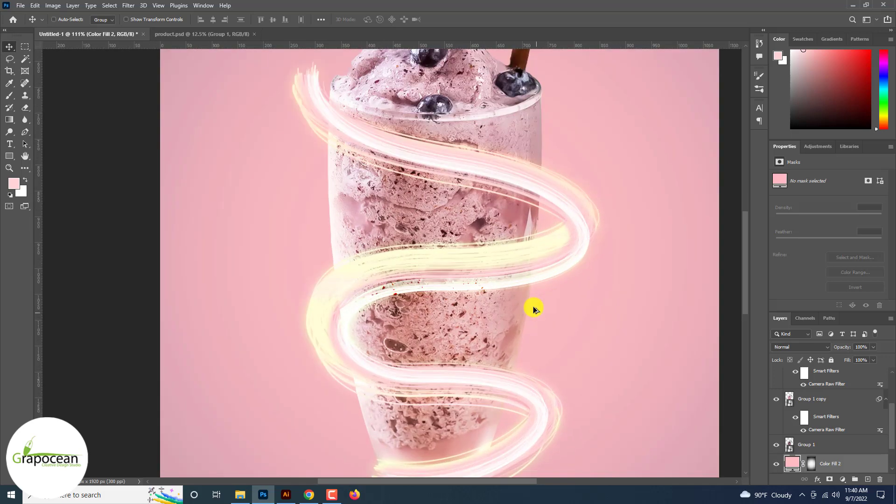
scroll(534, 310, down, 5)
scroll(793, 402, up, 3)
click(776, 404)
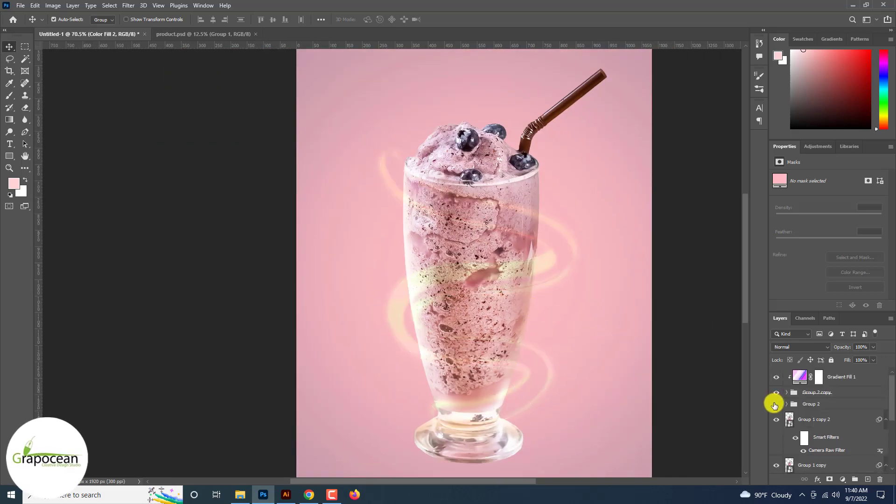
click(776, 404)
click(808, 347)
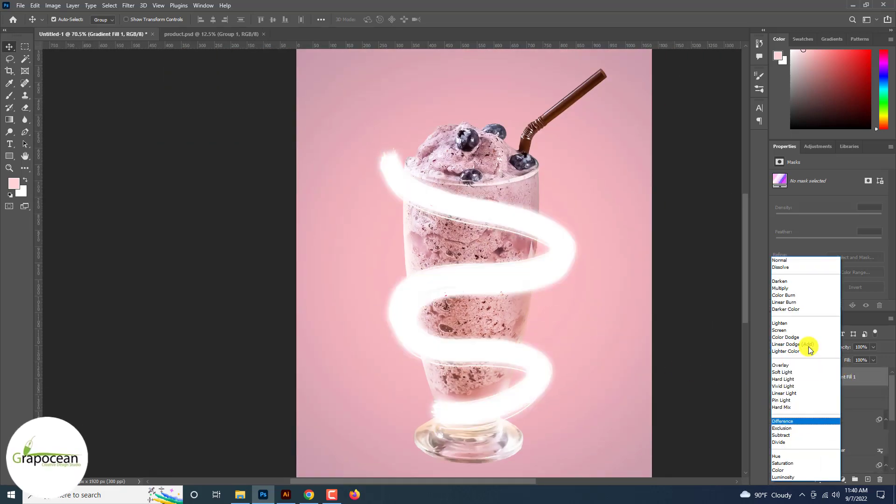
click(681, 379)
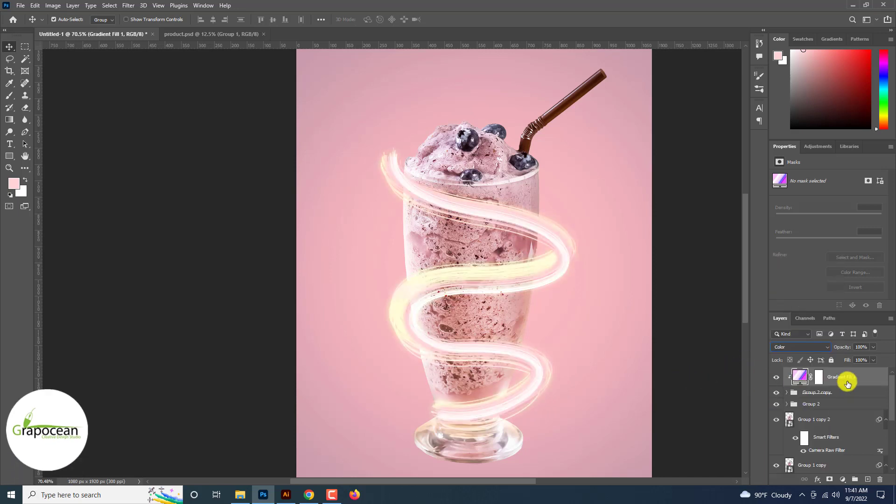
Duplicate Gradient Fill 1, move the copy above Group 2 and clip it to Group 2
key(ctrl+j)
click(684, 312)
scroll(683, 313, down, 3)
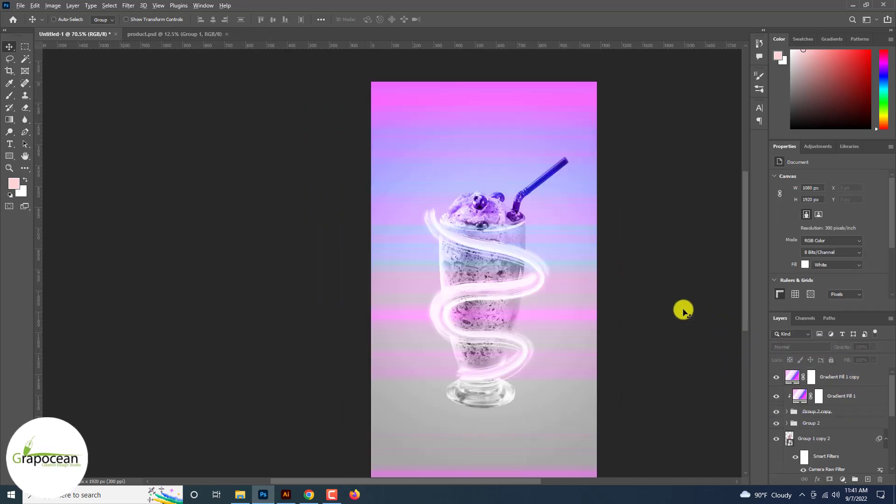
drag(842, 380, 844, 416)
key(ctrl+z)
right_click(844, 408)
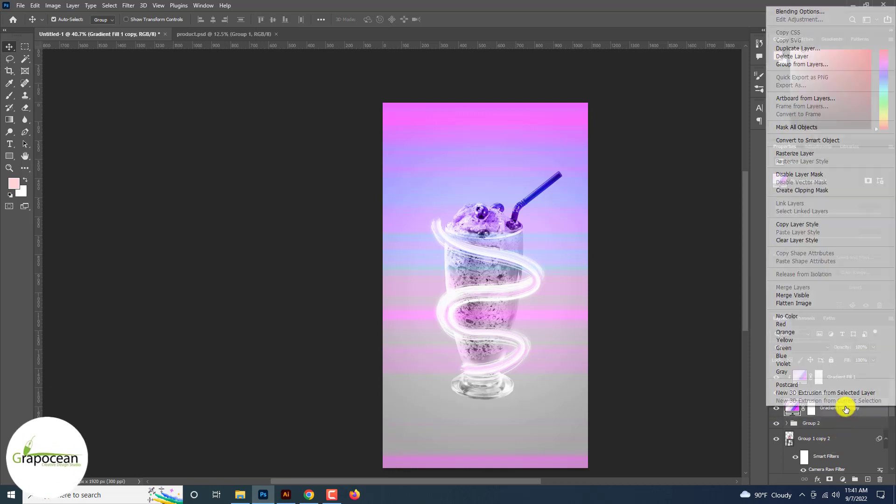
click(805, 191)
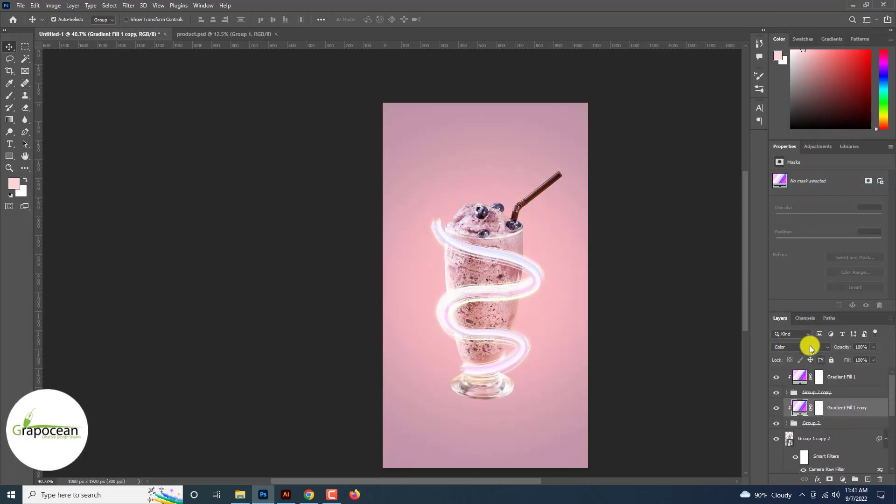
Preview blend modes for Gradient Fill 1 copy, keeping it on Color
click(806, 347)
key(Down)
key(Down)
key(Down)
key(Down)
key(Down)
key(Down)
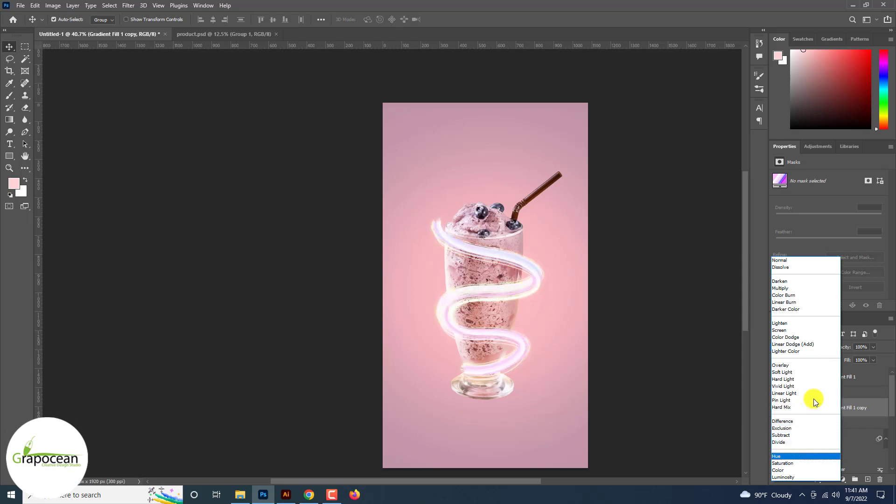
key(Up)
key(Up)
key(Up)
key(Up)
key(Up)
key(Up)
key(Up)
key(Up)
key(Up)
key(Up)
key(Up)
key(Up)
key(Up)
key(Up)
key(Up)
key(Up)
key(Up)
key(Up)
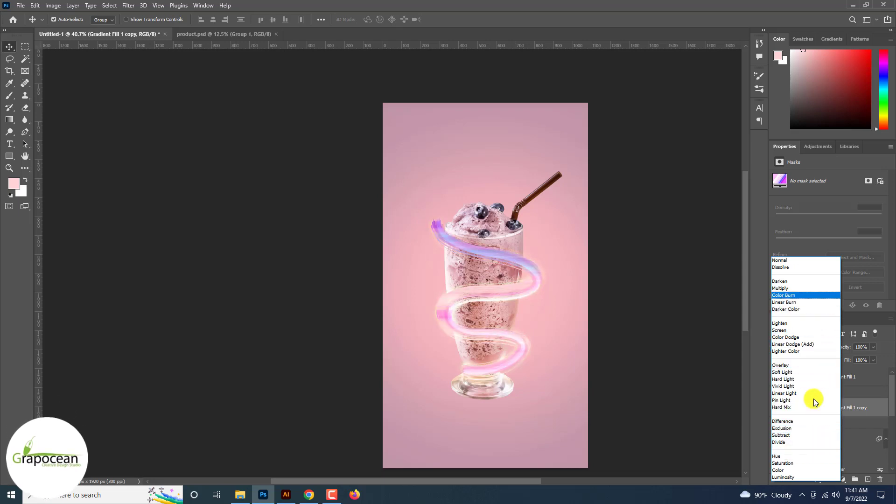
key(Down)
key(Down)
key(Down)
key(Down)
key(Down)
key(Down)
key(Down)
key(Down)
key(Down)
key(Down)
key(Down)
key(Down)
key(Down)
key(Down)
key(Down)
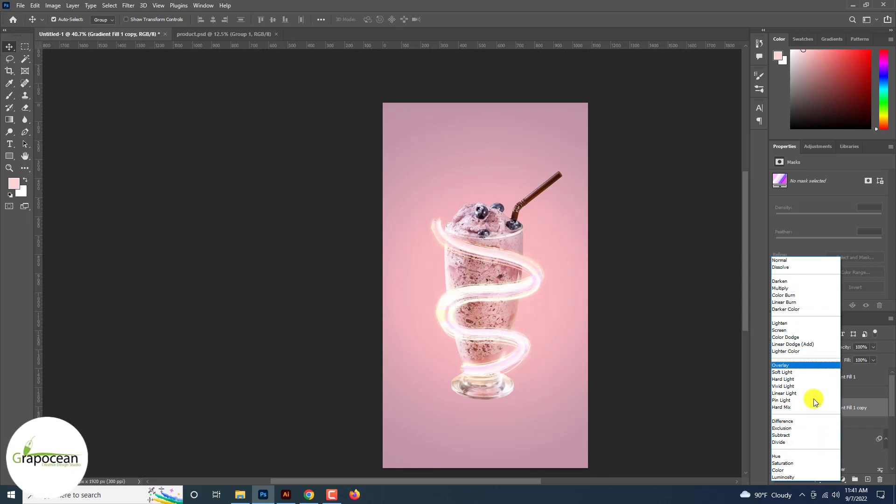
key(Down)
key(Down)
key(Down)
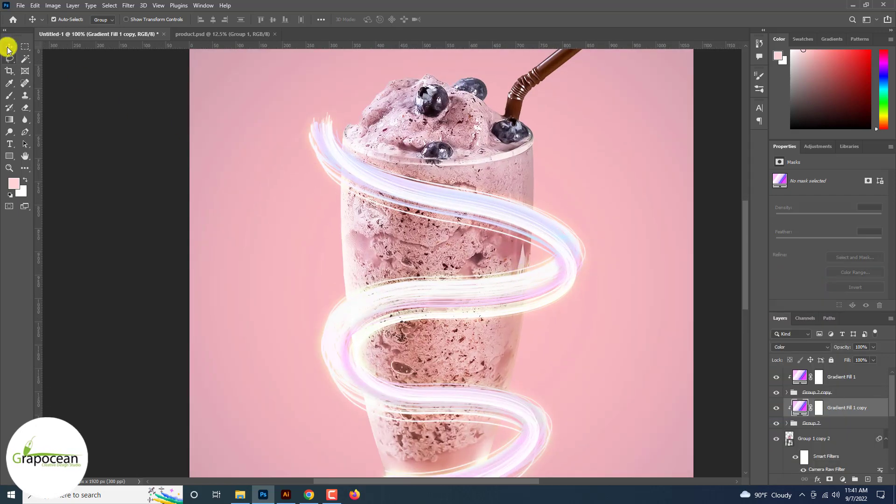
Toggle Group 2's visibility and reopen Gradient Fill 1 copy's blend mode list to compare
click(120, 238)
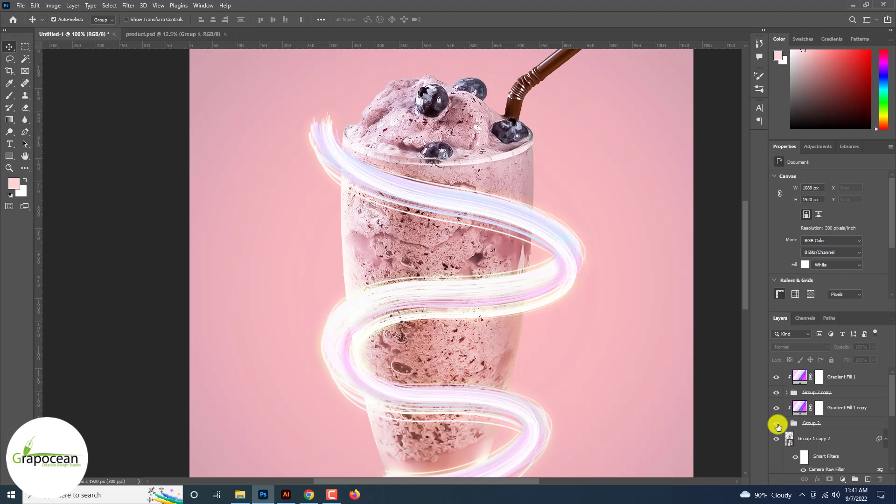
click(776, 423)
click(776, 424)
click(850, 408)
click(805, 347)
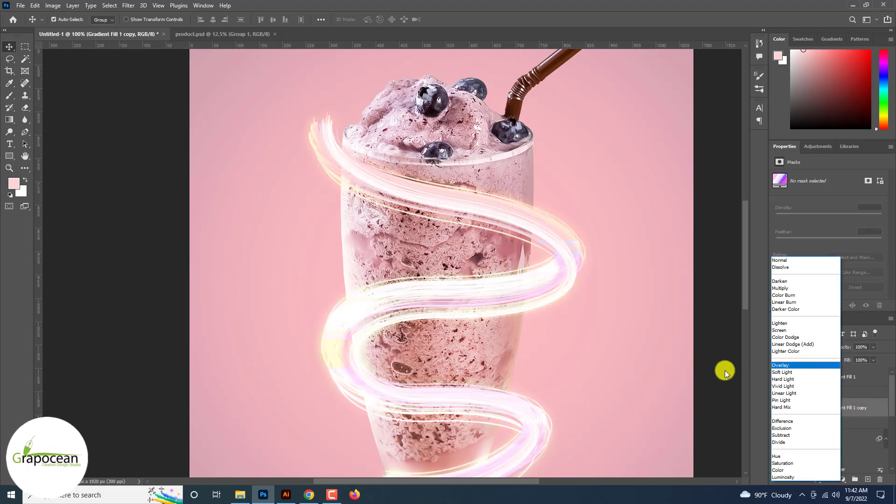
click(708, 382)
Edit Gradient Fill 1 copy's noise gradient, randomizing it repeatedly to a magenta-pink variant, and confirm
double_click(800, 407)
click(634, 157)
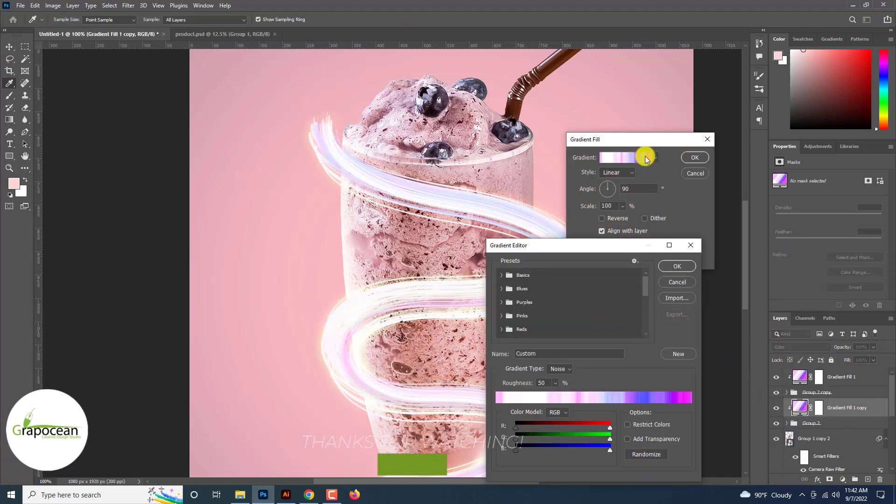
click(654, 455)
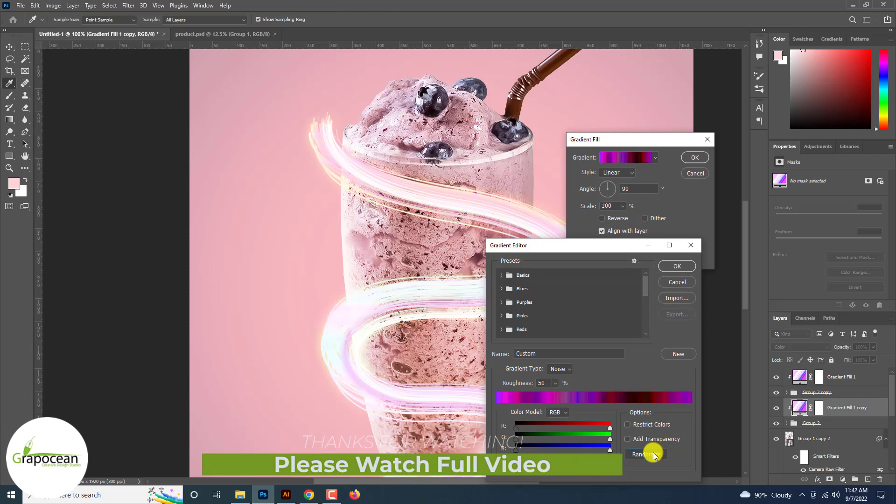
click(654, 455)
click(654, 455)
click(654, 455)
click(653, 455)
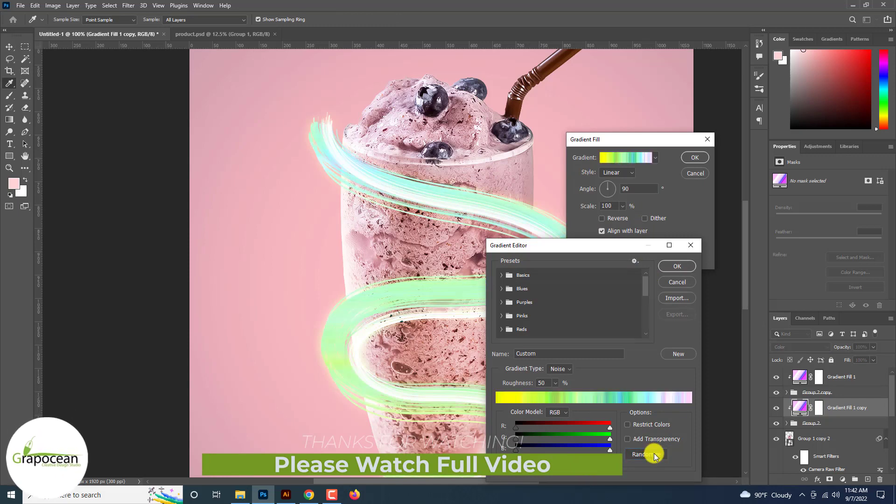
click(654, 455)
click(654, 455)
click(653, 455)
click(654, 455)
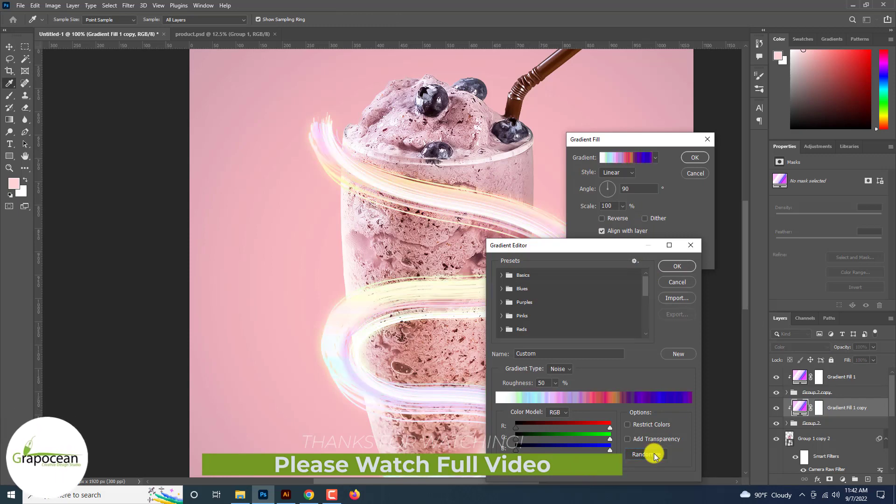
click(653, 455)
click(654, 455)
click(654, 455)
click(654, 455)
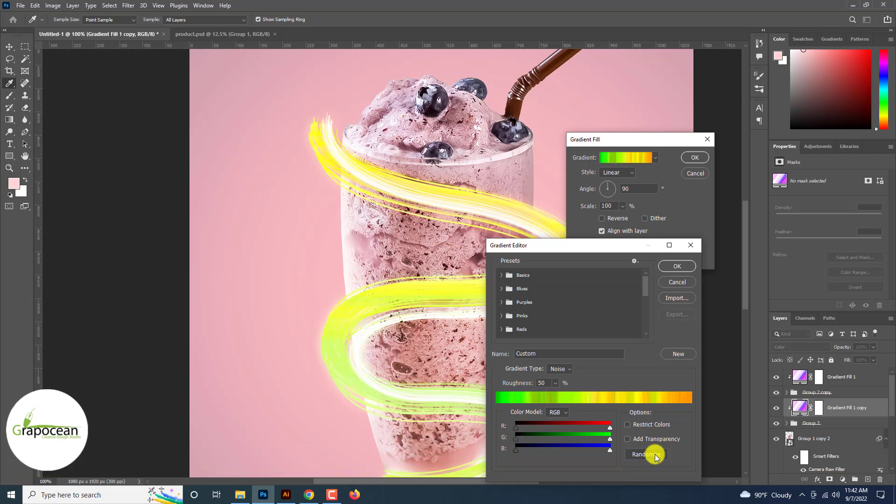
click(653, 455)
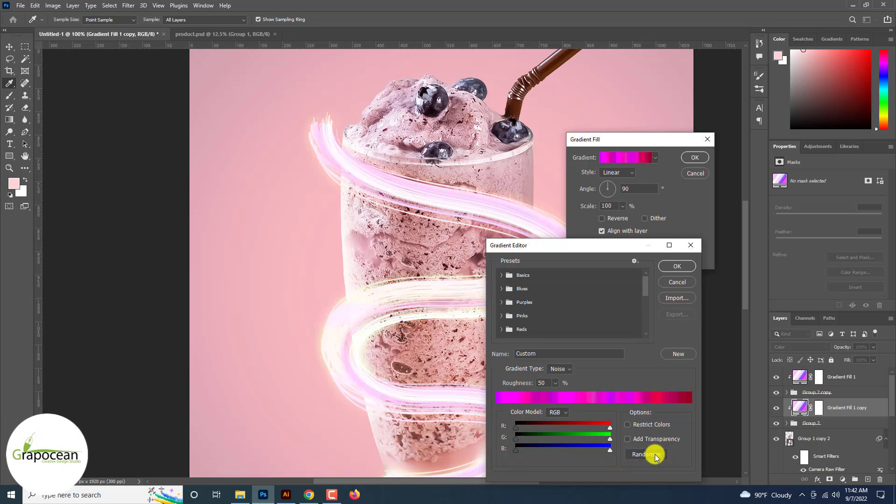
click(677, 266)
click(695, 157)
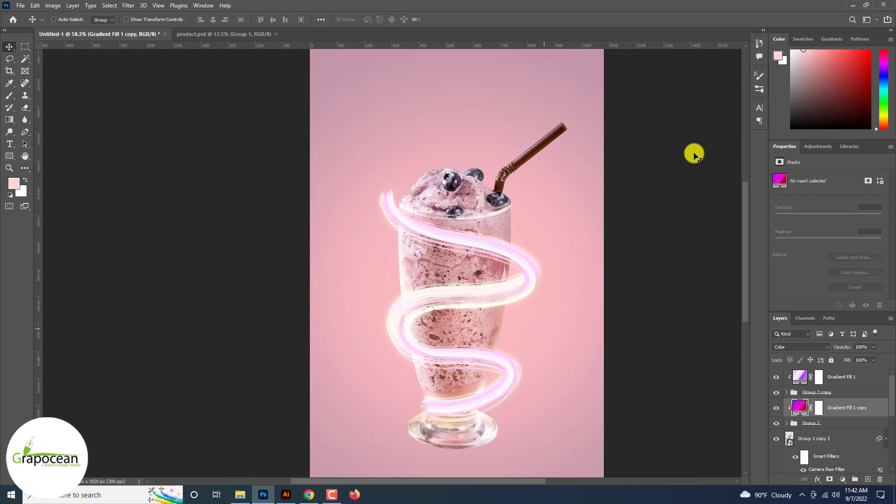
Preview blend modes on Group 2 copy, settling back on Divide
scroll(694, 156, down, 2)
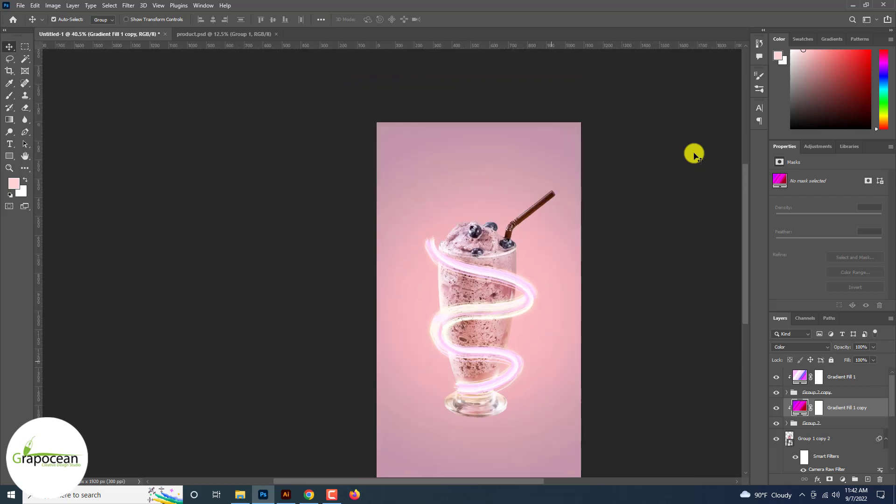
scroll(694, 156, up, 7)
scroll(744, 294, down, 1)
click(776, 392)
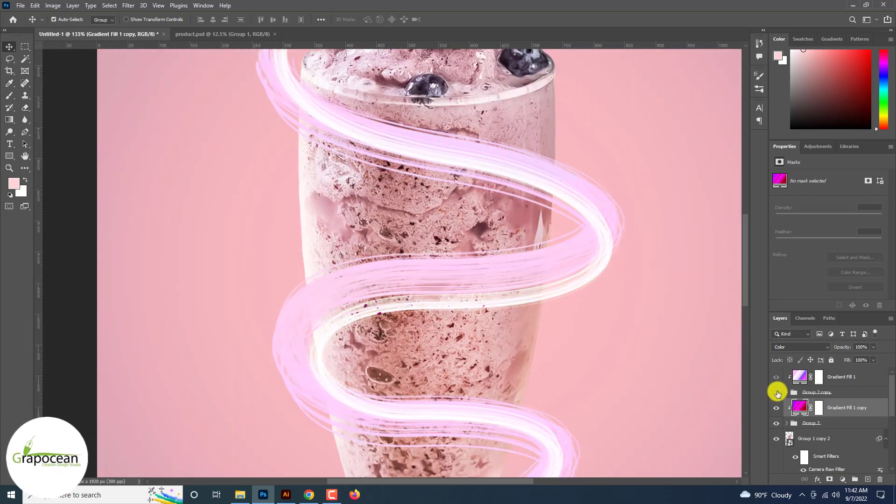
click(814, 392)
click(800, 346)
key(Down)
key(Down)
key(Down)
key(Down)
key(Down)
key(Down)
key(Down)
key(Down)
key(Down)
key(Down)
key(Down)
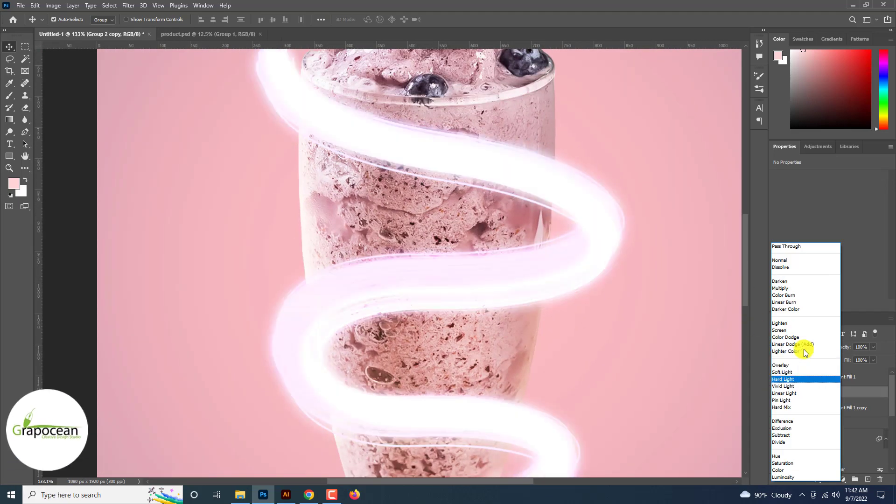
key(Down)
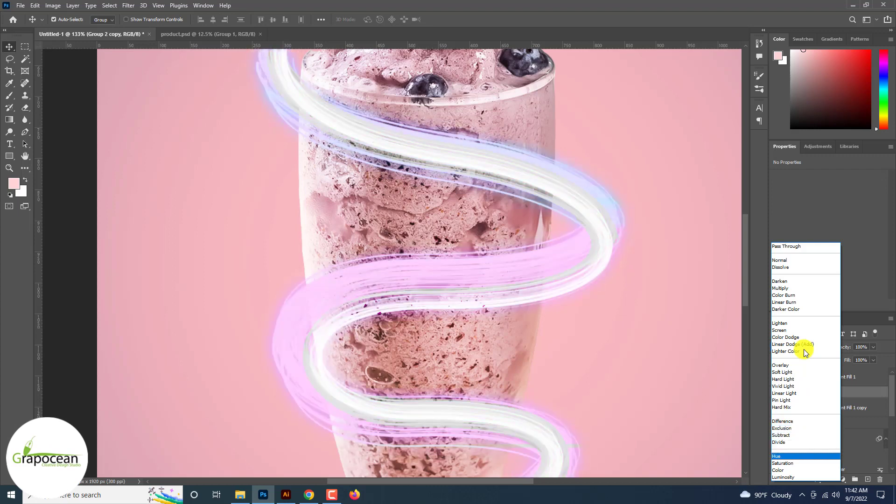
key(Up)
key(Up)
key(Down)
key(Return)
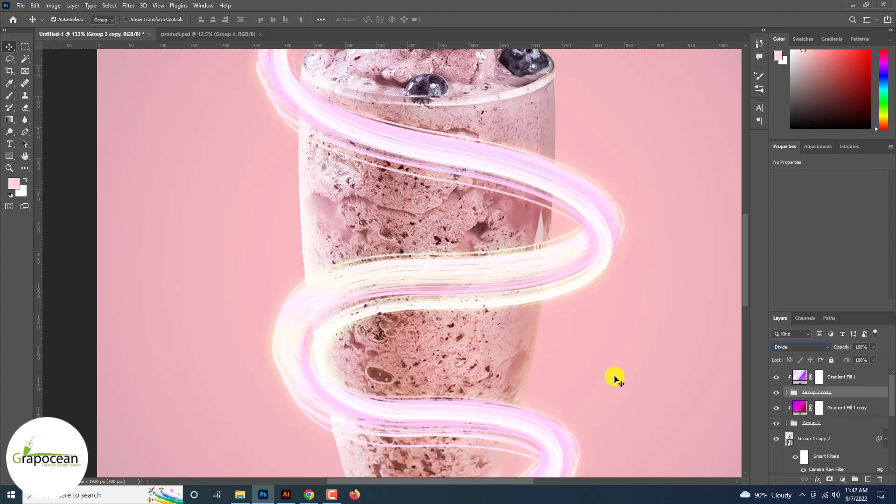
Move Group 2 copy's swirl slightly left to offset it from the original swirl
ctrl+click(457, 351)
scroll(456, 350, down, 6)
scroll(355, 306, up, 3)
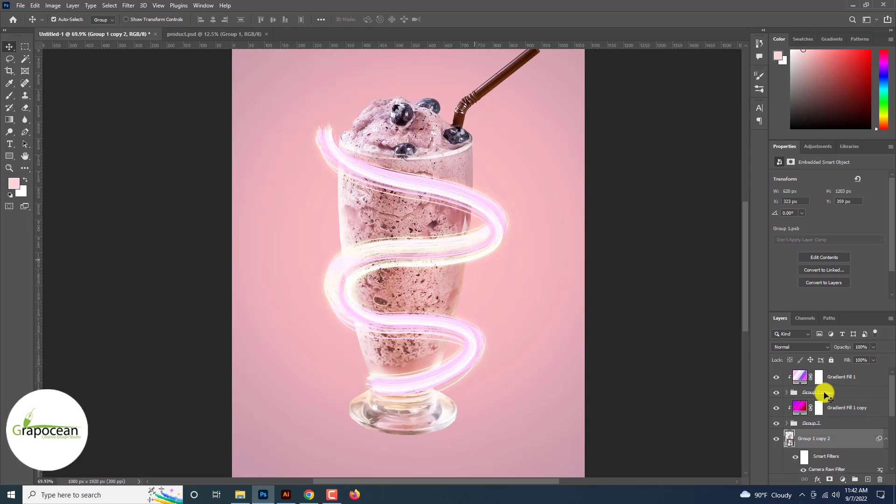
scroll(422, 280, up, 3)
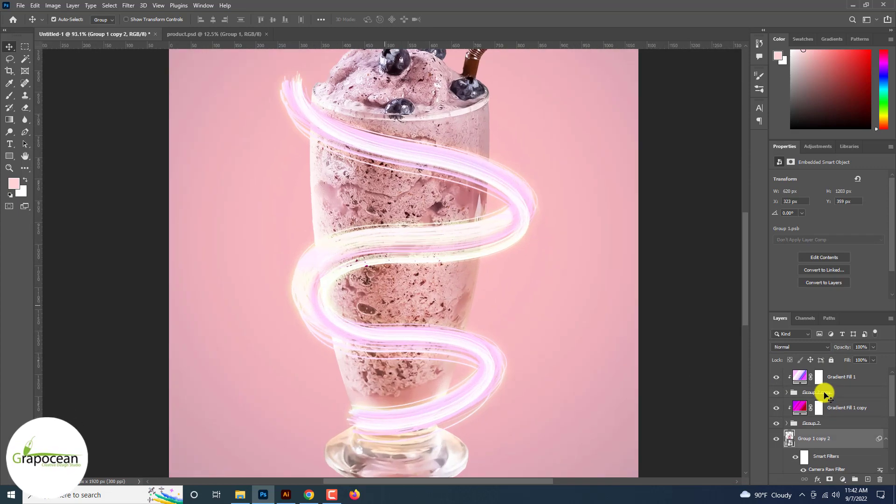
click(838, 393)
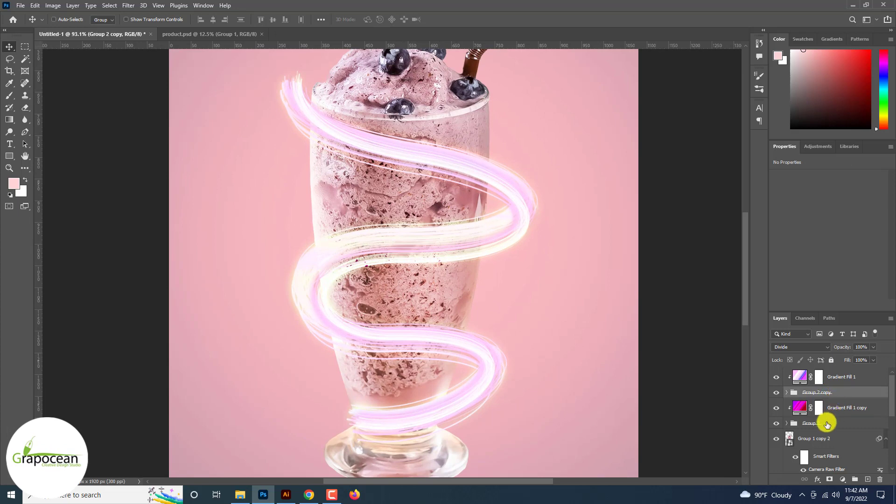
drag(492, 241, 481, 241)
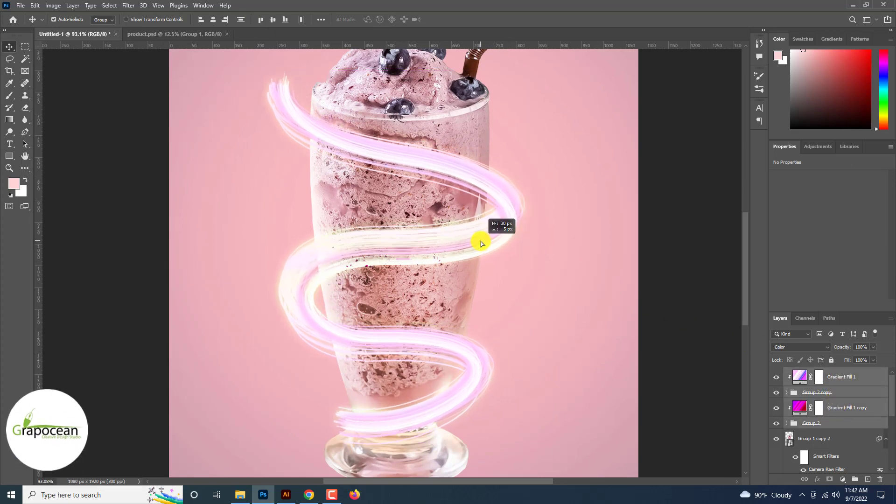
Group the swirl and gradient fill layers together into a new group, Group 3
scroll(480, 241, down, 3)
scroll(480, 241, down, 2)
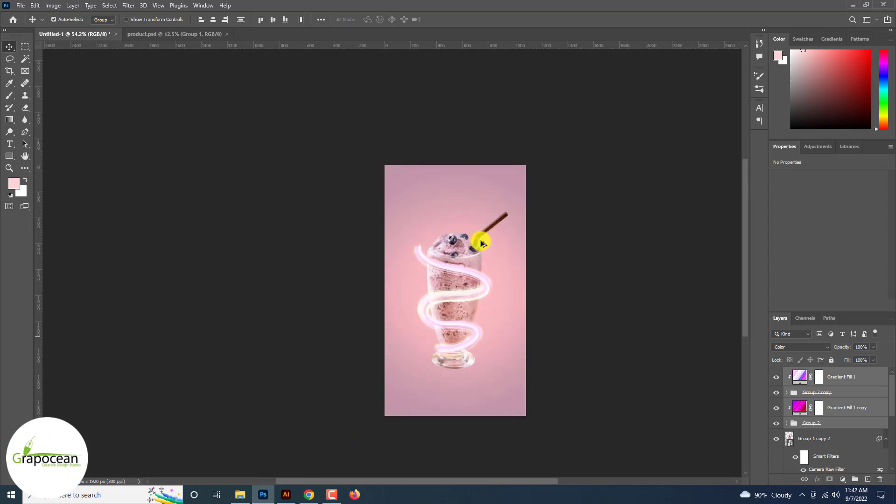
scroll(481, 241, up, 5)
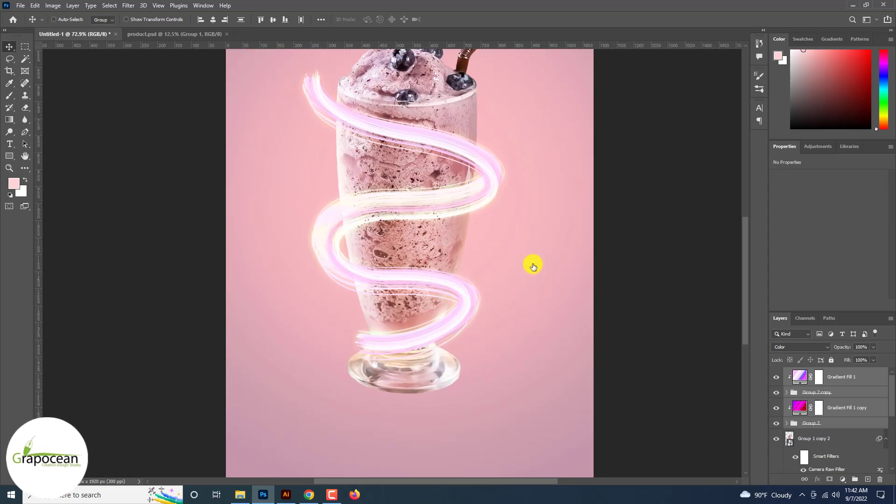
key(ctrl+g)
click(776, 373)
click(776, 373)
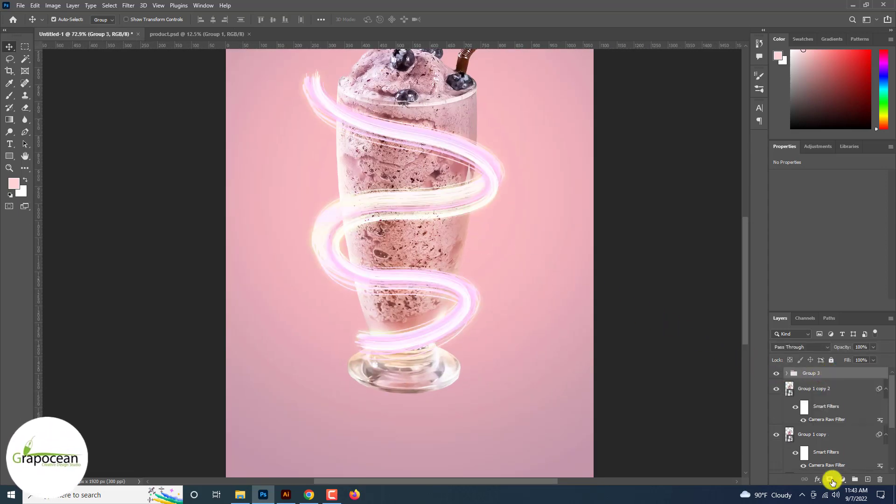
Add a layer mask to Group 3 and, within the loaded glass selection, paint black with a round brush to hide swirl parts behind the glass
click(830, 479)
click(10, 97)
ctrl+click(788, 395)
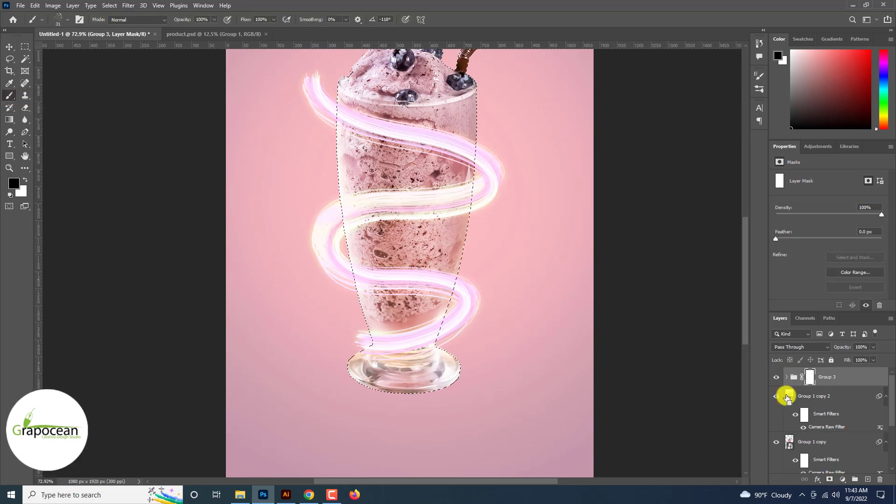
click(70, 20)
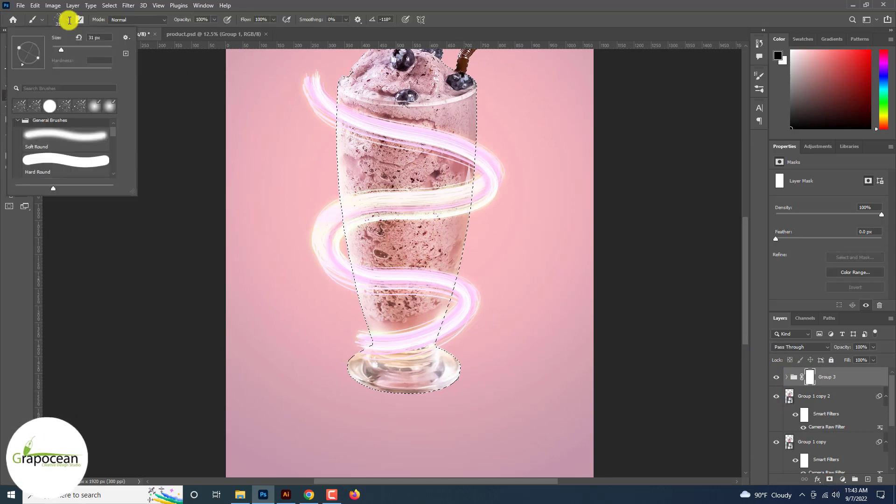
click(64, 161)
click(338, 193)
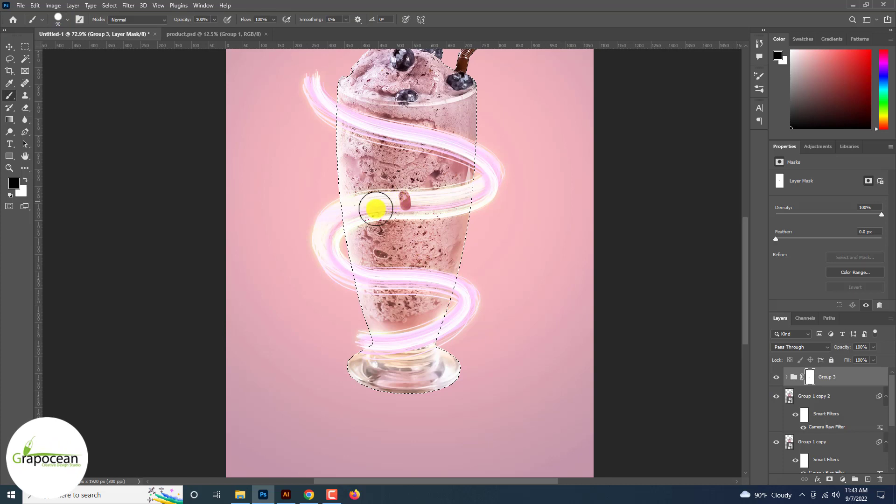
drag(414, 213, 443, 202)
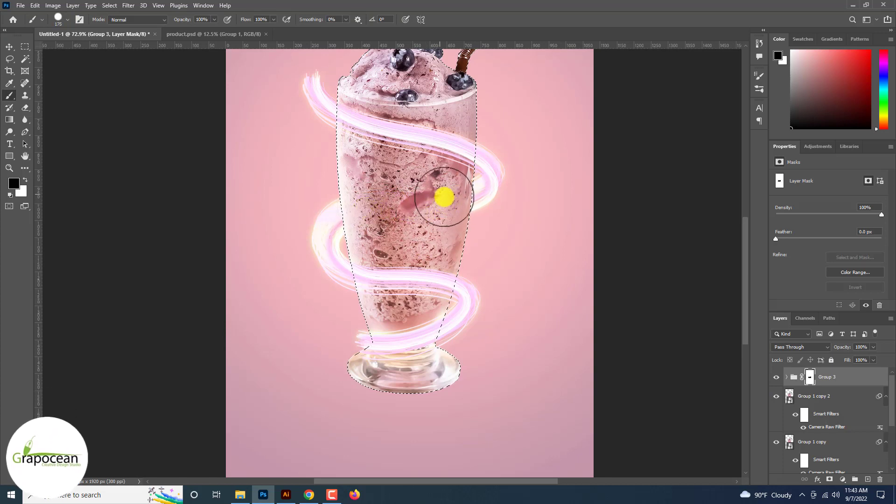
key(bracketleft)
key(bracketleft)
key(bracketleft)
key(bracketleft)
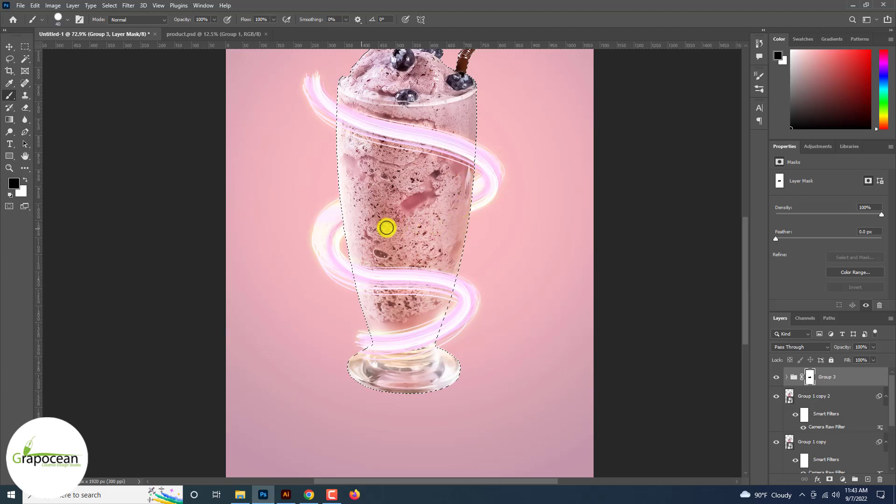
click(25, 47)
click(77, 162)
scroll(77, 161, down, 5)
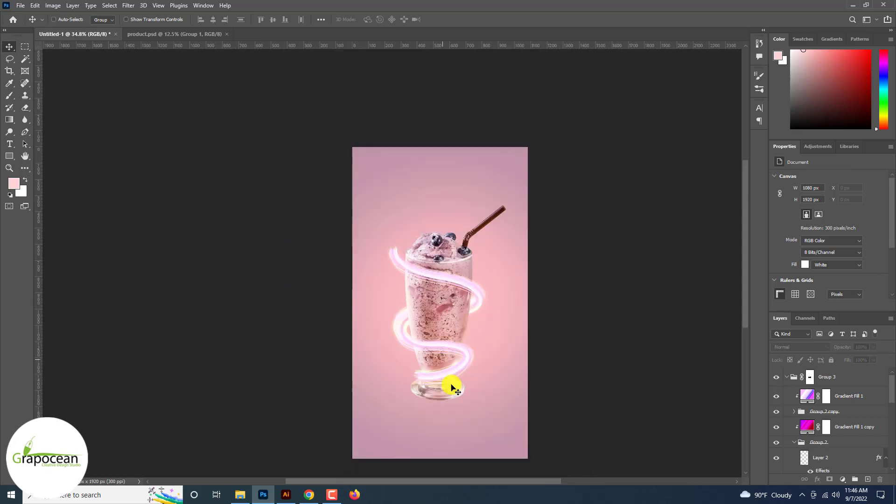
scroll(452, 388, down, 3)
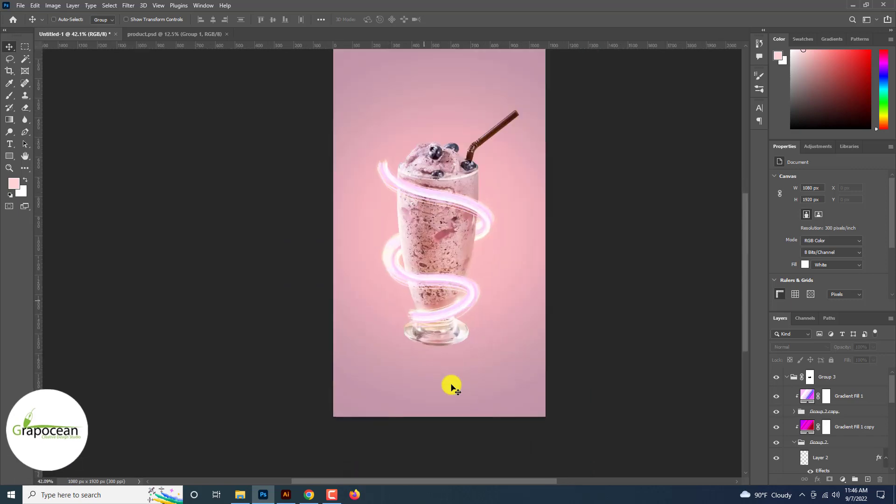
scroll(452, 386, up, 3)
scroll(474, 314, up, 4)
drag(500, 249, 497, 201)
key(ctrl+z)
Open Group 3's blending options and enable an Inner Glow layer style
right_click(849, 379)
click(786, 6)
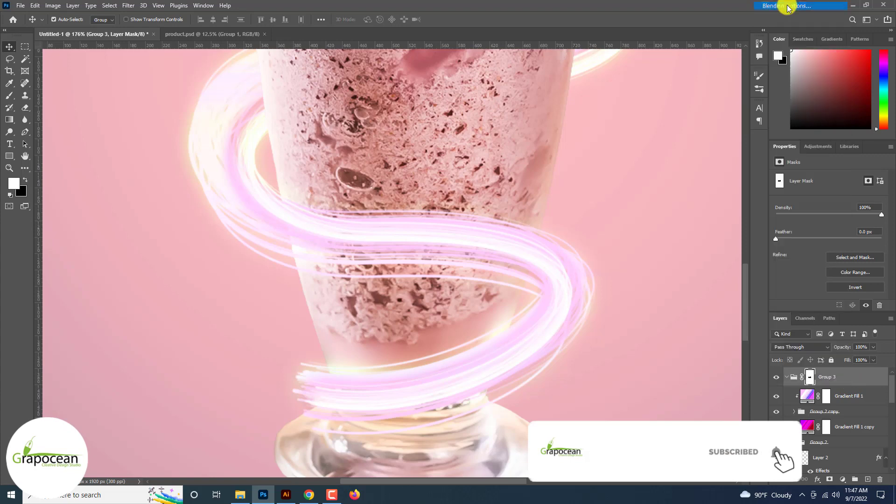
click(548, 362)
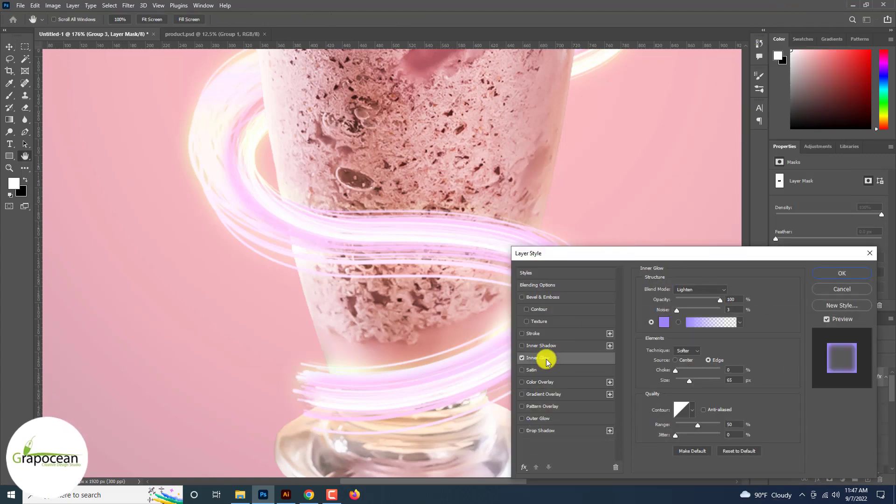
click(527, 357)
click(542, 362)
scroll(541, 359, down, 12)
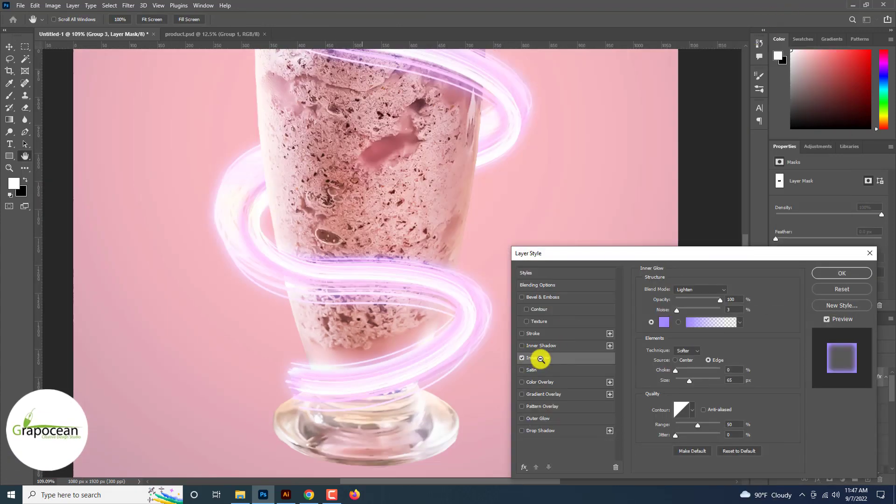
scroll(541, 360, up, 10)
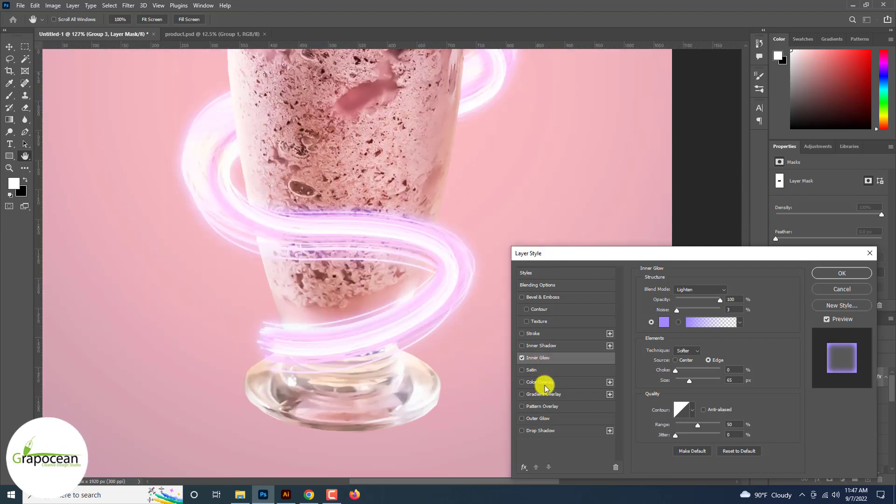
Enable Outer Glow on Group 3 and set its opacity to 18%
click(550, 419)
scroll(549, 417, down, 3)
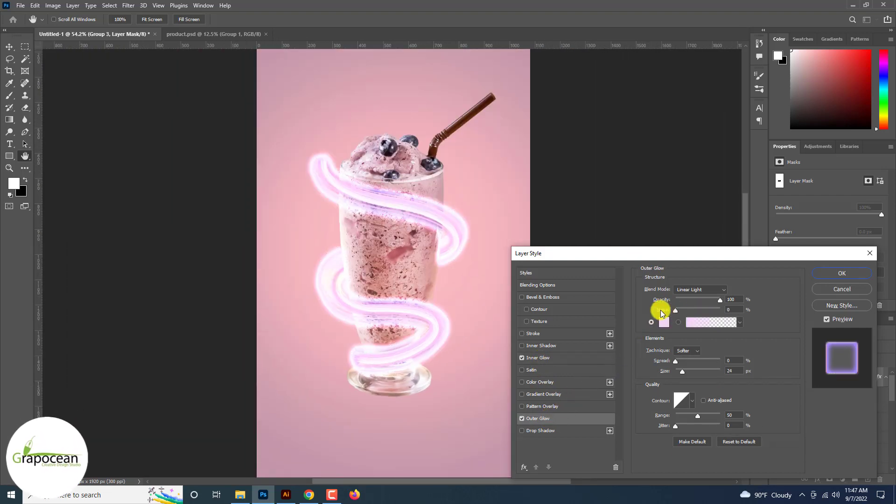
drag(708, 306, 680, 312)
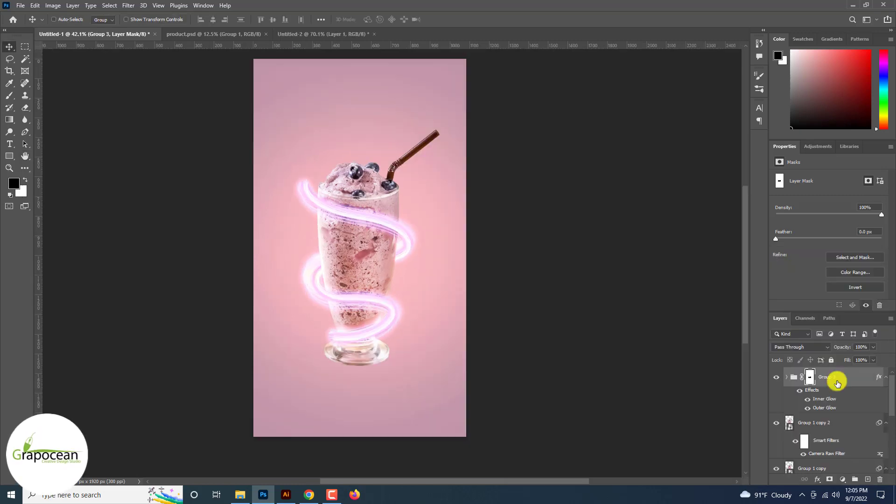
Duplicate Group 3 and convert the copy into a smart object
key(ctrl+j)
right_click(838, 379)
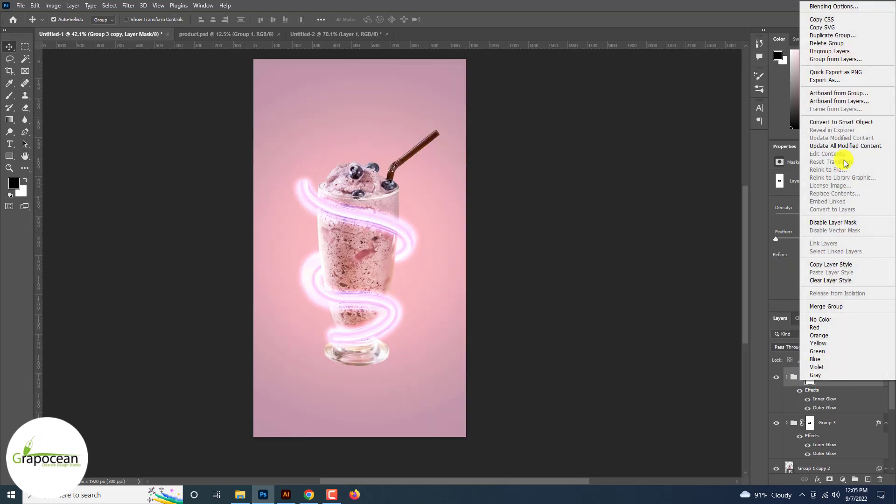
click(845, 126)
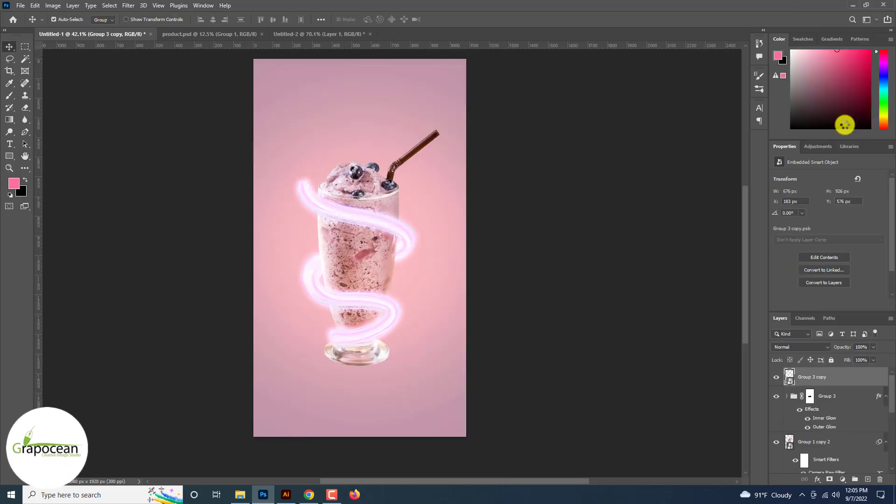
Apply an Iris Blur to Group 3 copy, shifting the blur centre toward the lower part of the glass
click(128, 7)
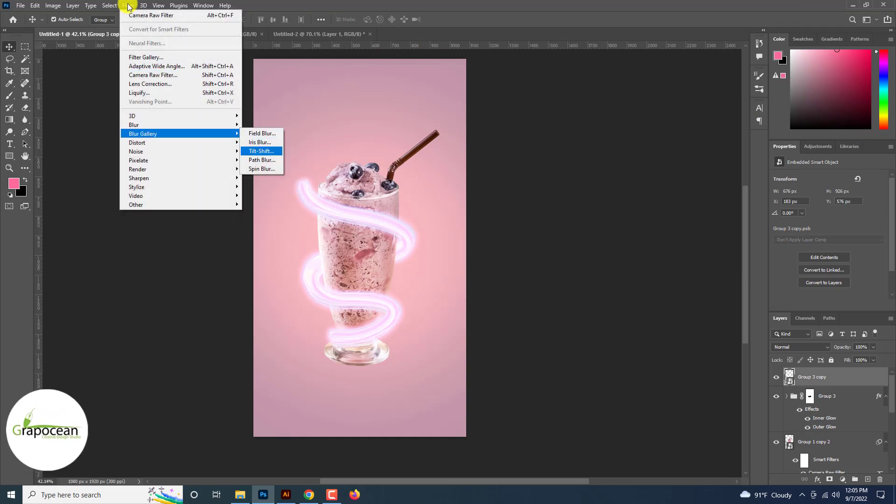
click(268, 144)
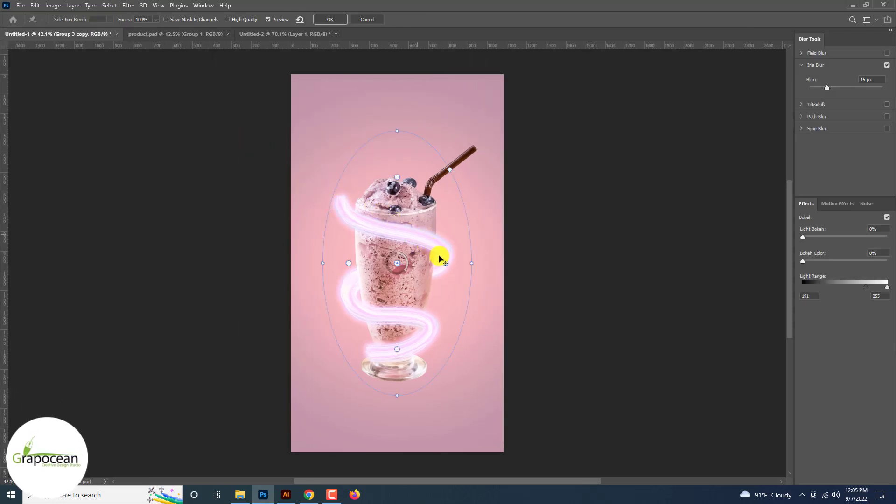
drag(394, 274, 429, 346)
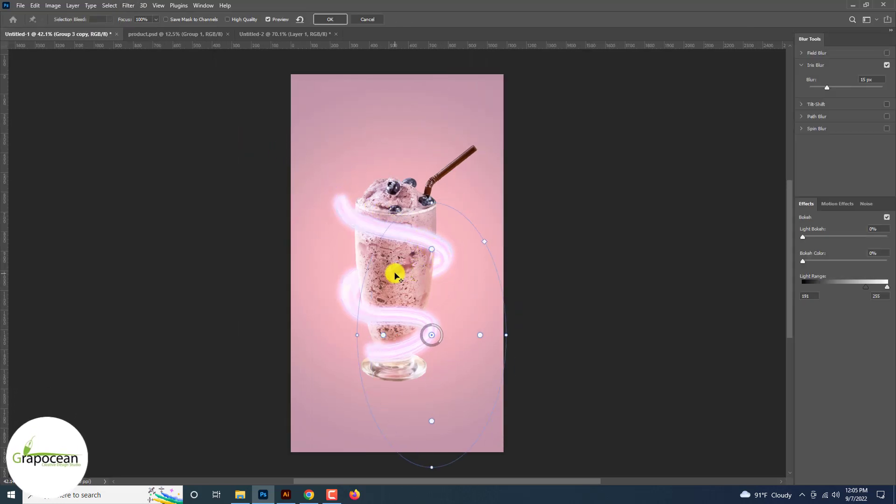
drag(382, 308, 355, 283)
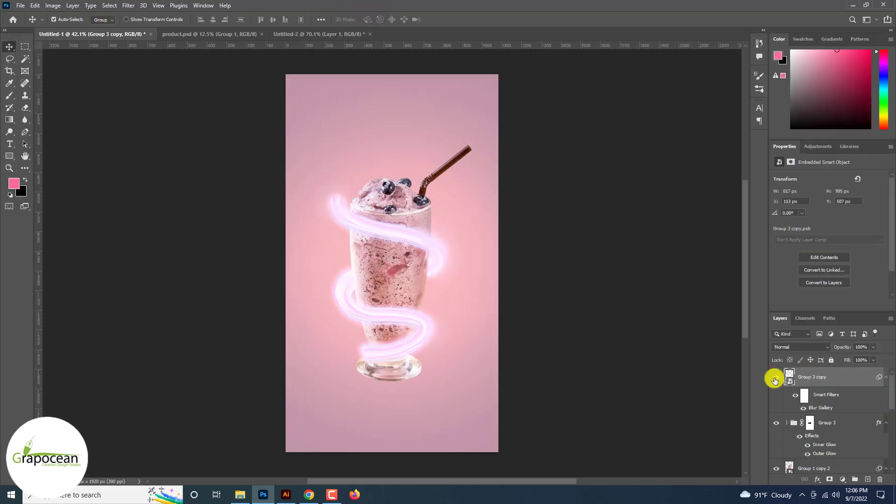
Move Group 3 copy beneath Group 3 in the layer stack
click(812, 376)
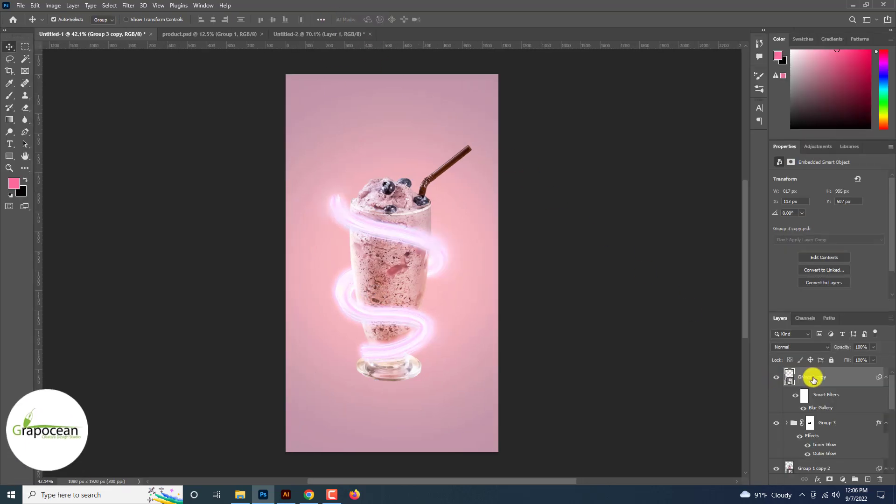
click(798, 347)
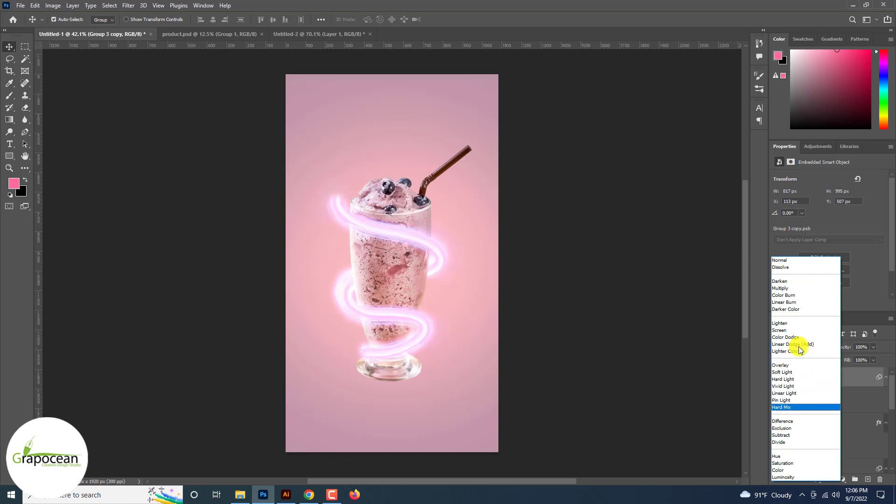
click(641, 380)
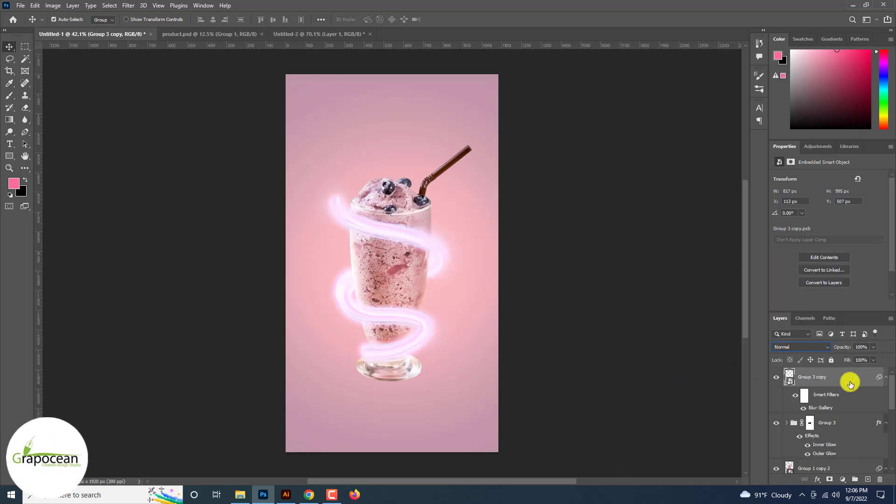
drag(849, 379, 829, 447)
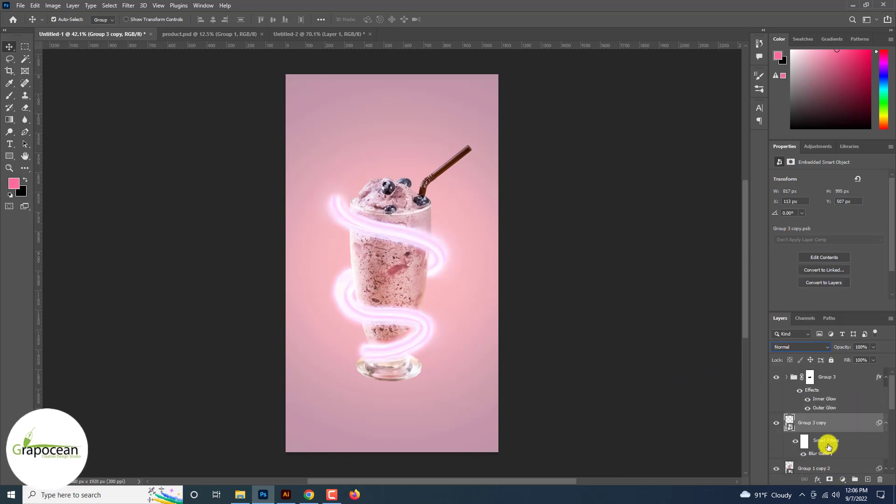
Preview blend modes on Group 3 copy, settling on Hue
click(800, 346)
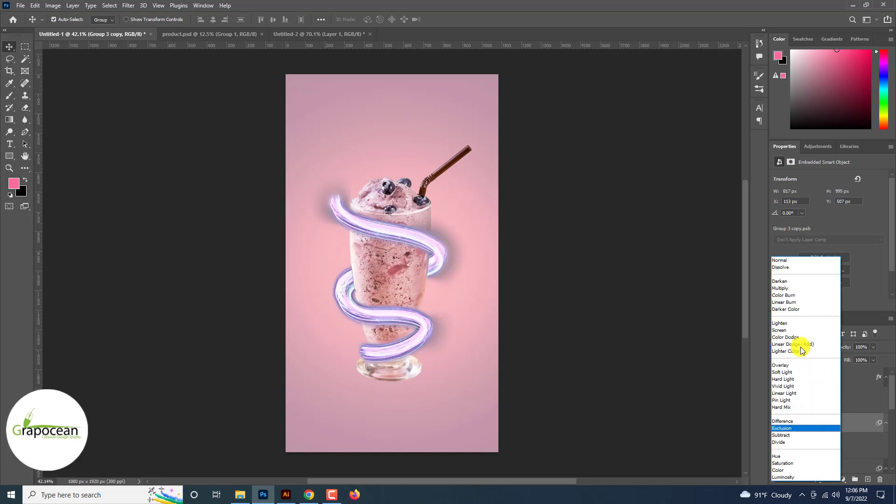
key(Up)
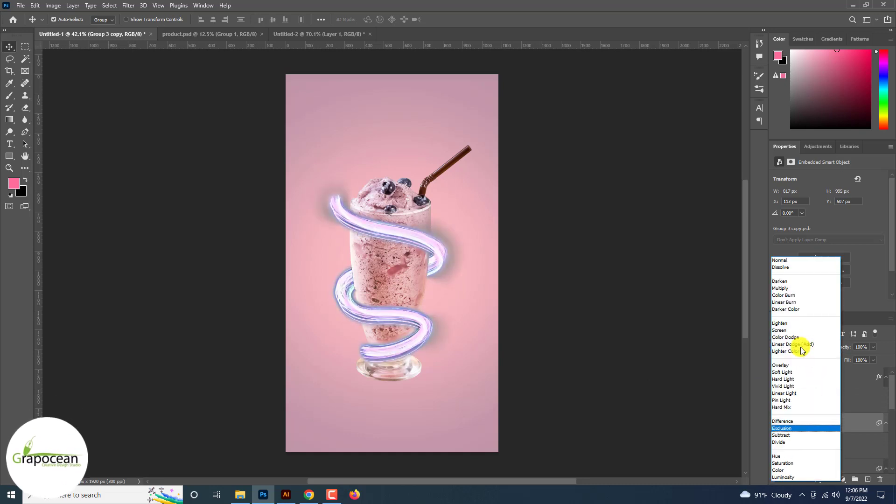
key(Down)
key(Down)
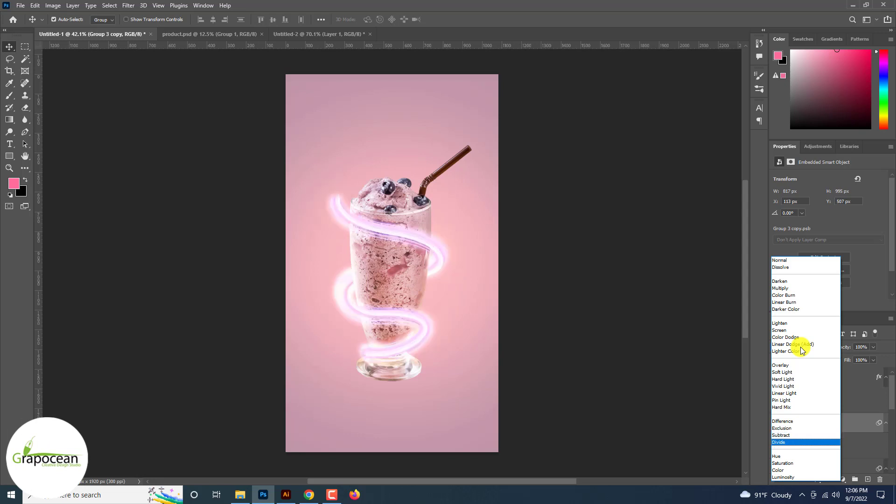
key(Down)
key(Down)
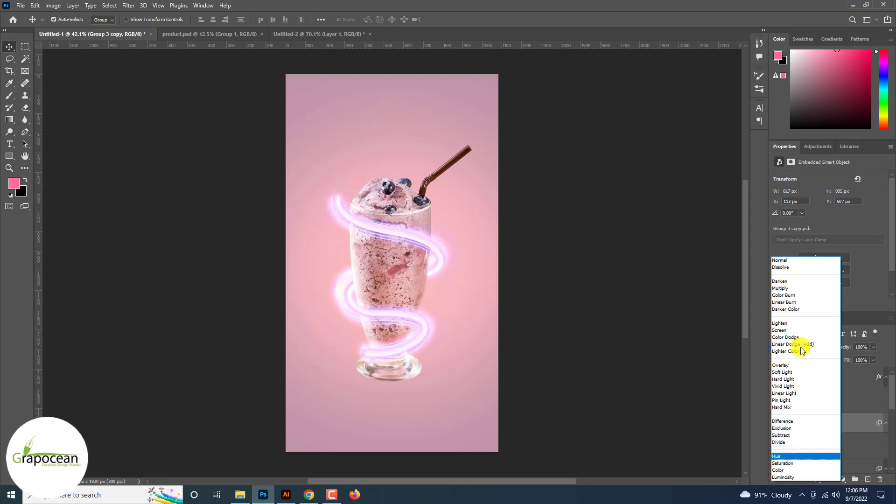
click(800, 455)
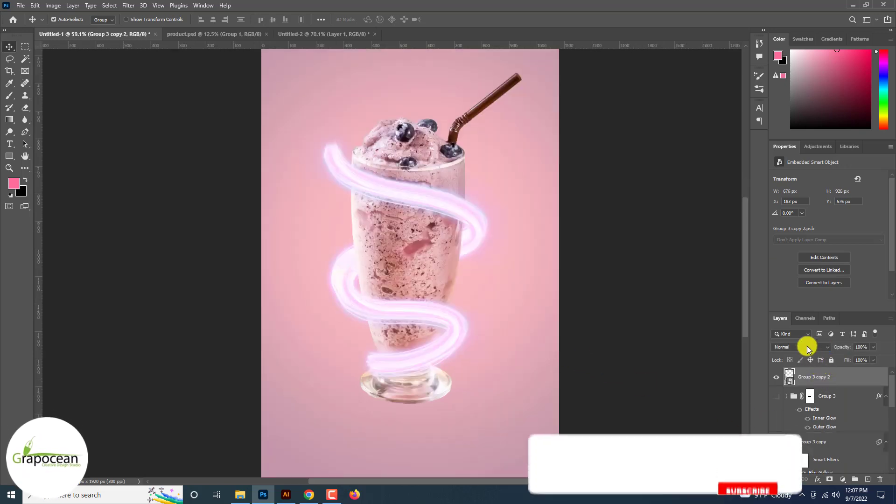
Preview blend modes on Group 3 copy 2 and set it to Pin Light
click(808, 347)
key(Down)
key(Down)
key(Down)
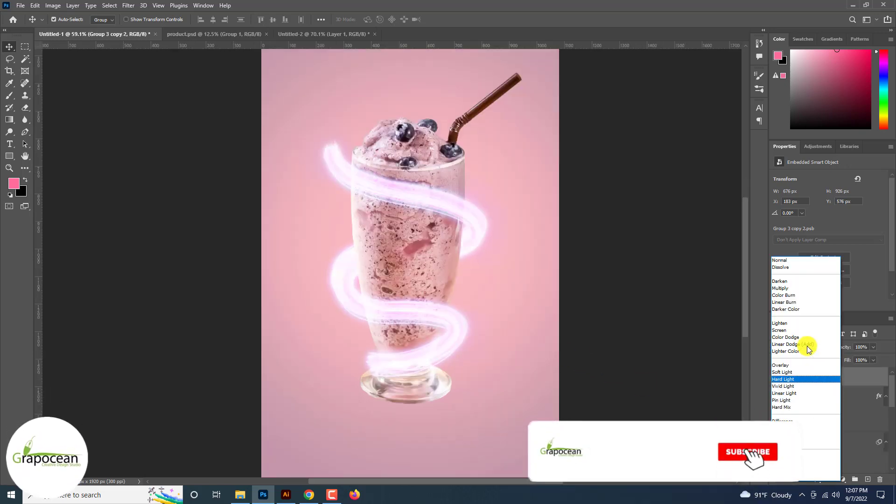
key(Down)
key(Down)
key(Up)
key(Up)
key(Up)
key(Up)
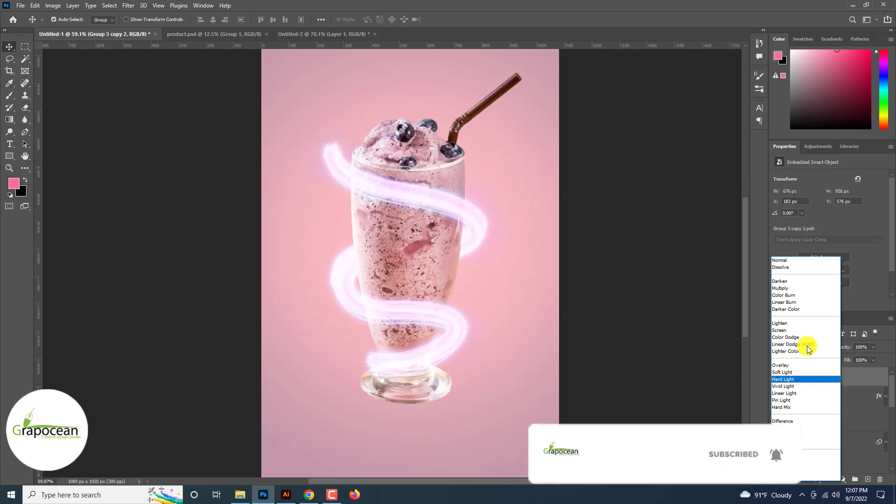
key(Up)
key(Up)
key(Up)
key(Up)
key(Up)
key(Down)
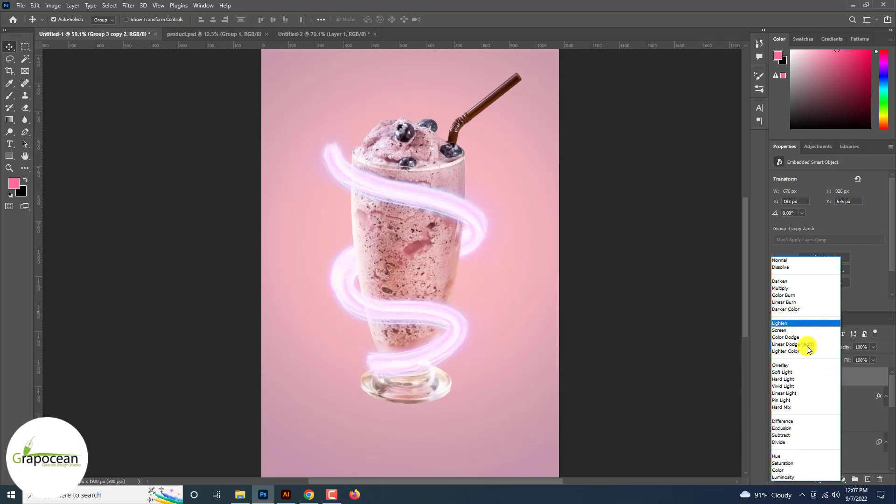
key(Down)
key(Down)
key(Down)
key(Down)
key(Down)
key(Down)
key(Down)
key(Down)
key(Down)
key(Down)
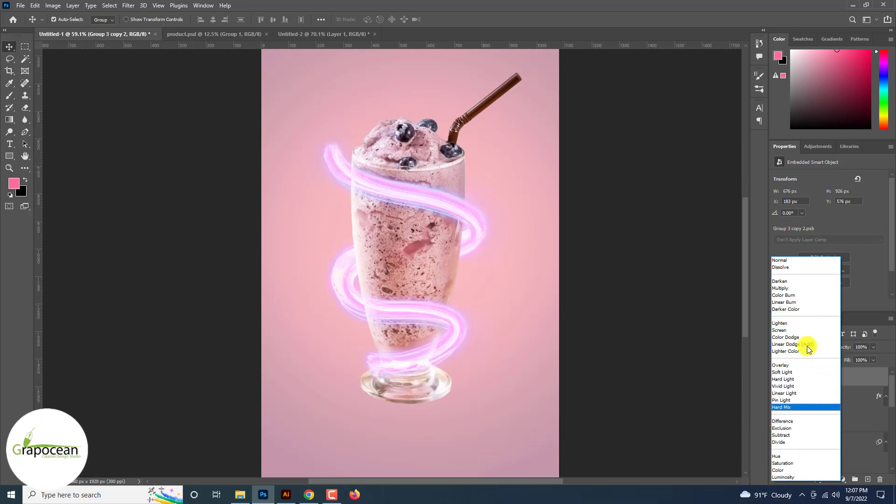
click(800, 400)
click(706, 402)
Warp Group 3 copy 2, stretching the spiral downward so it follows the glass toward the base
scroll(706, 401, down, 6)
scroll(705, 401, up, 4)
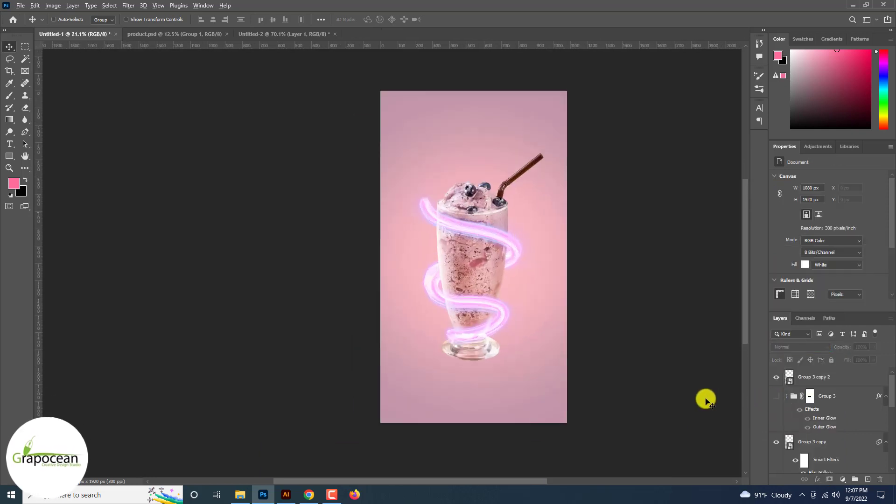
scroll(705, 401, up, 5)
click(775, 376)
click(813, 376)
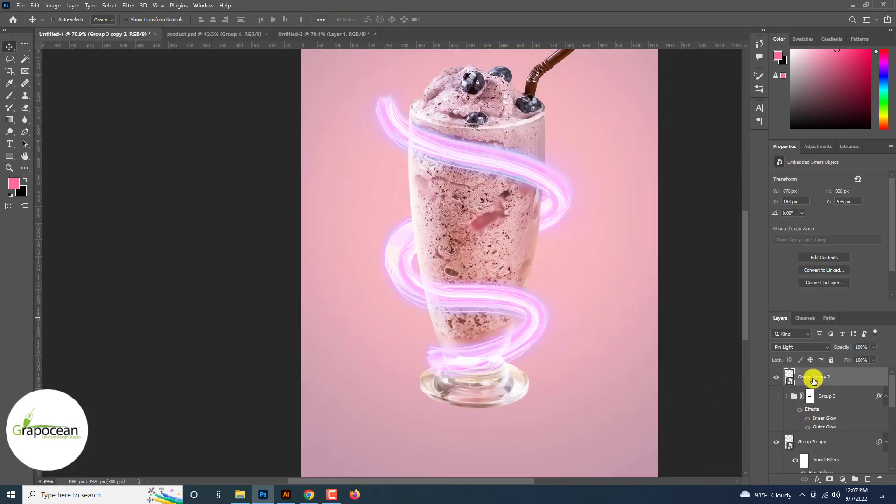
key(ctrl+t)
click(417, 19)
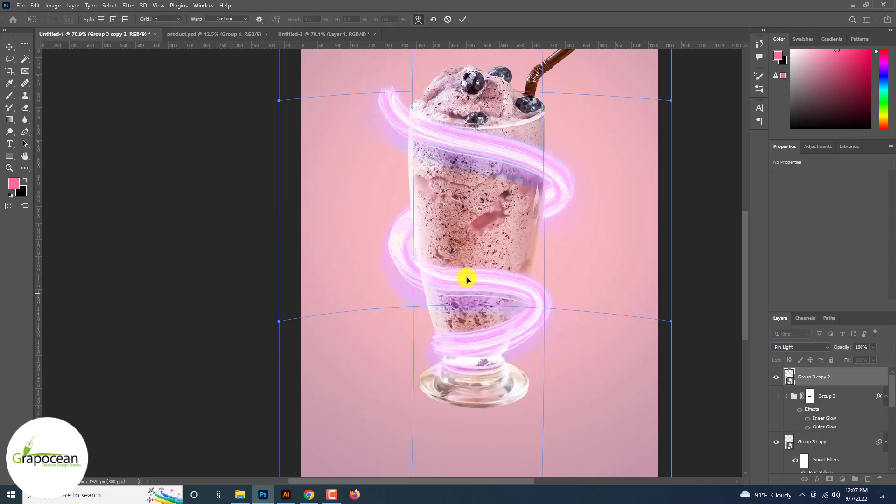
alt+click(454, 298)
drag(454, 299, 452, 424)
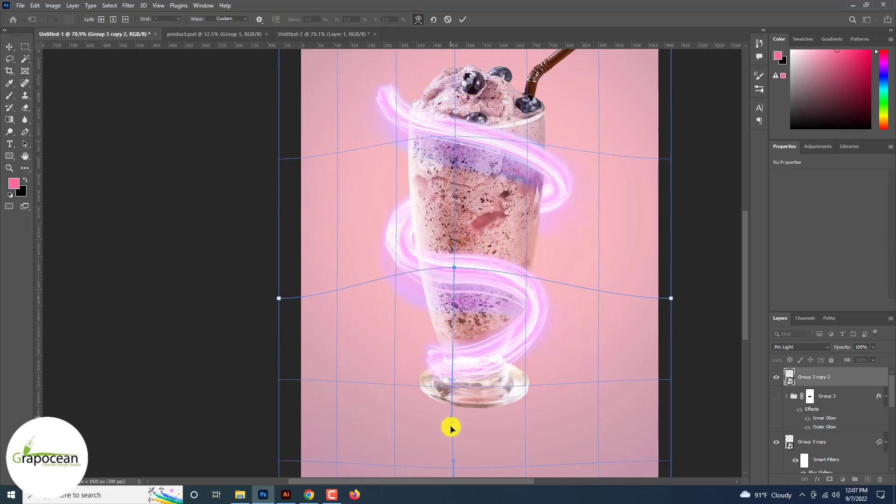
drag(453, 268, 448, 248)
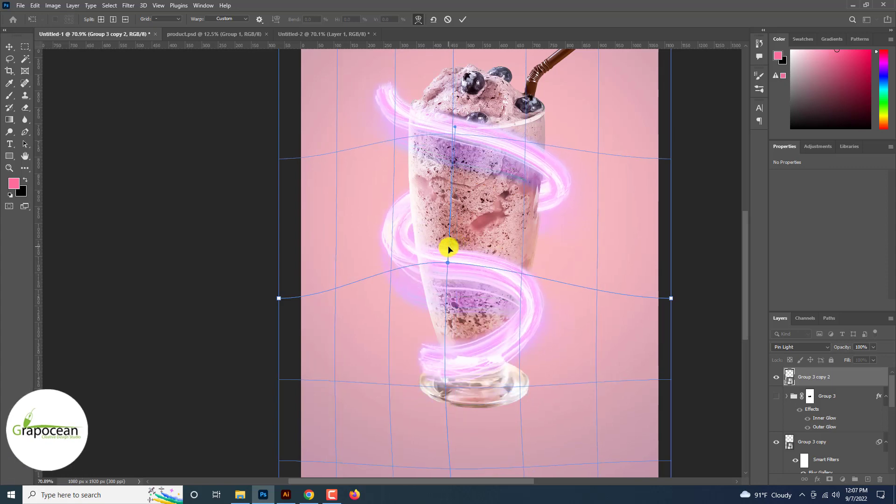
drag(548, 204, 551, 204)
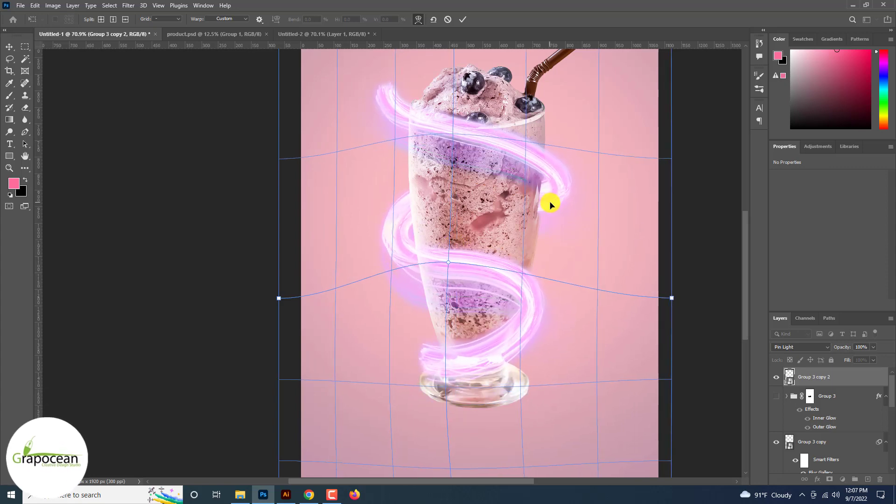
click(463, 19)
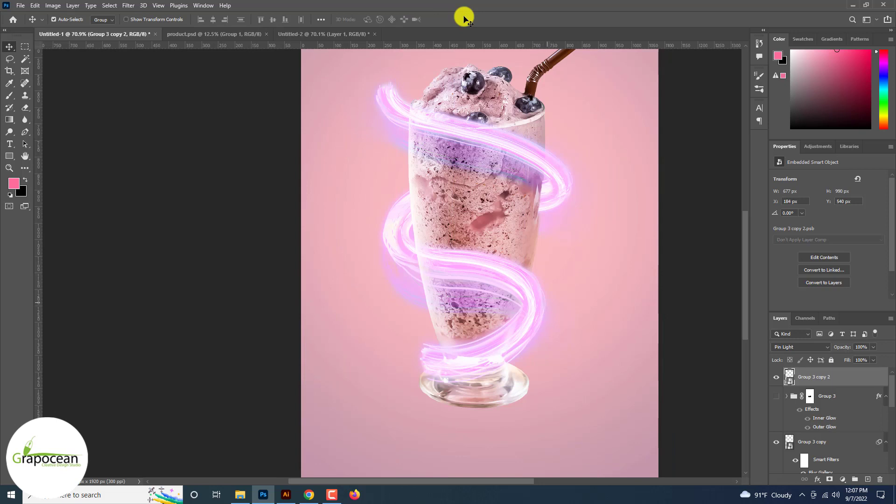
Warp Group 3 copy 2 again, reshaping the upper and middle loops of the swirl around the glass
click(418, 19)
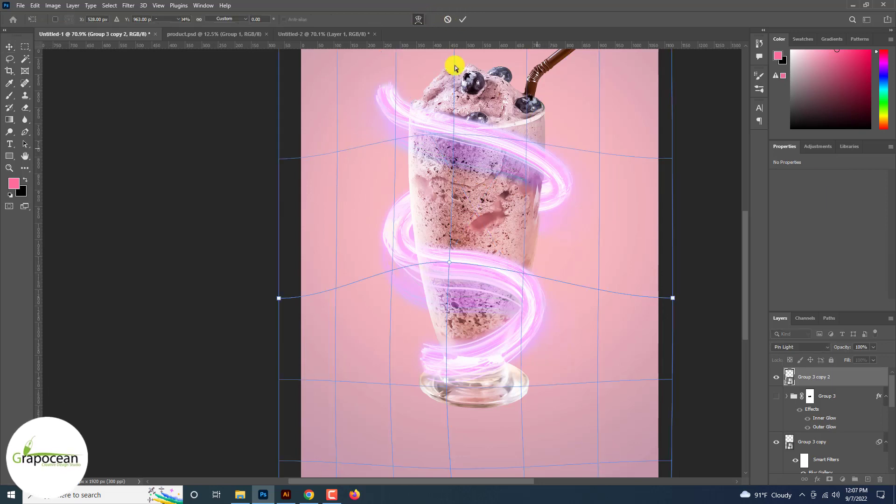
click(545, 208)
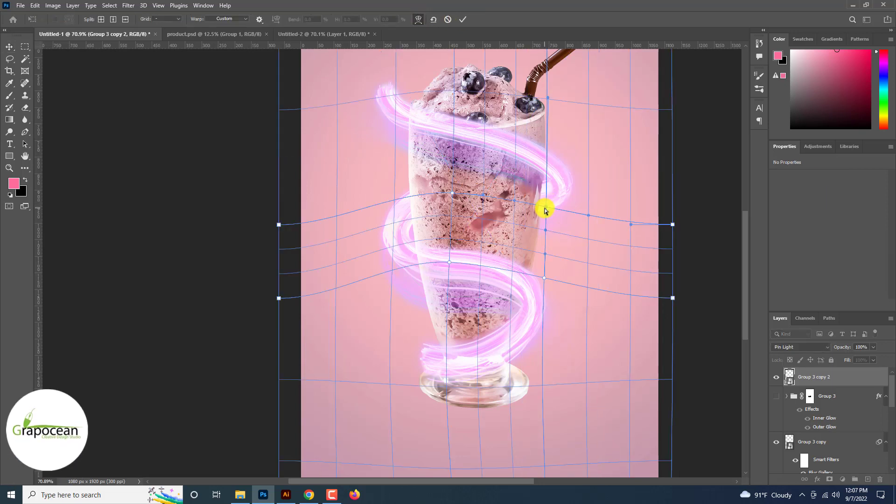
drag(547, 199, 549, 161)
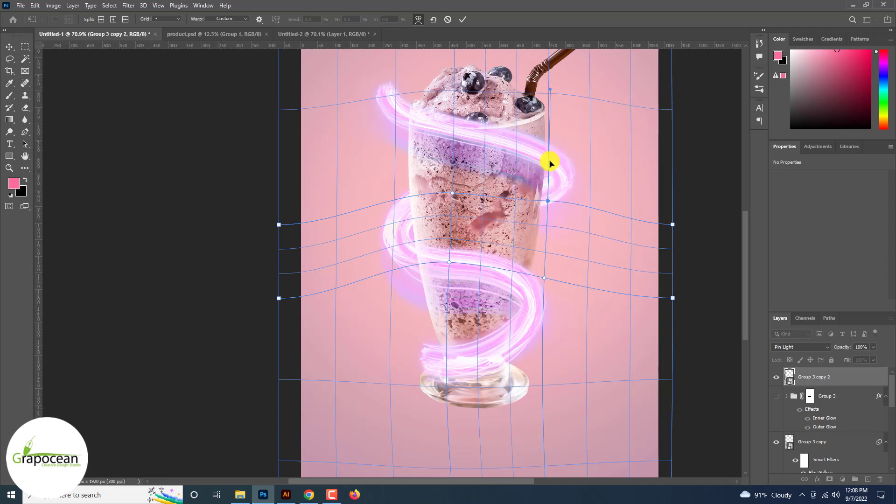
mouse_move(401, 108)
mouse_down()
mouse_move(398, 119)
mouse_move(398, 107)
mouse_up()
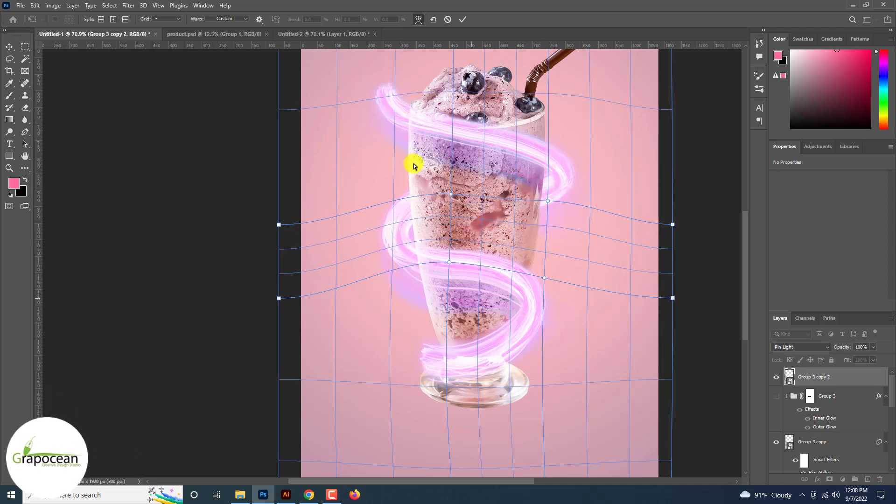
drag(443, 279, 403, 262)
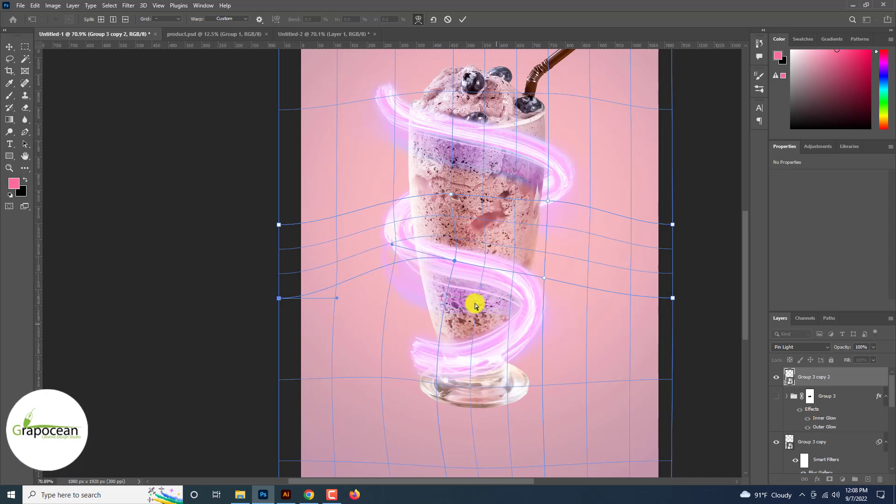
drag(514, 327, 532, 317)
drag(433, 359, 434, 343)
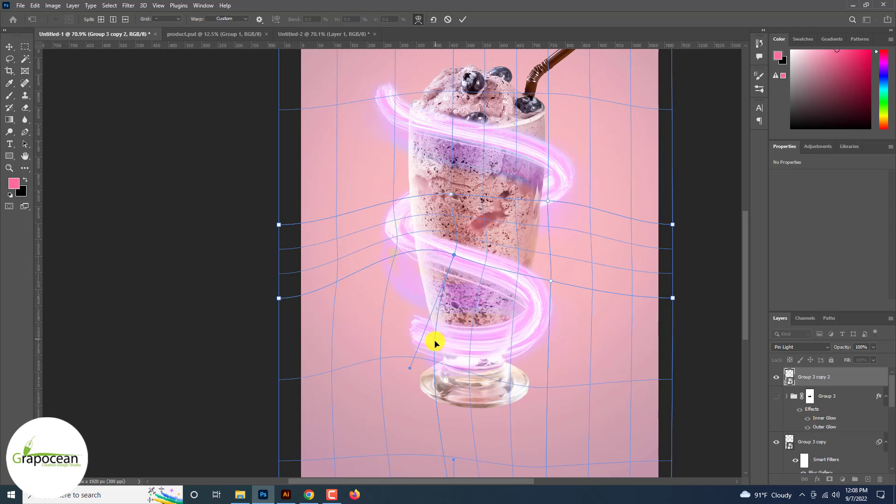
drag(404, 258, 386, 256)
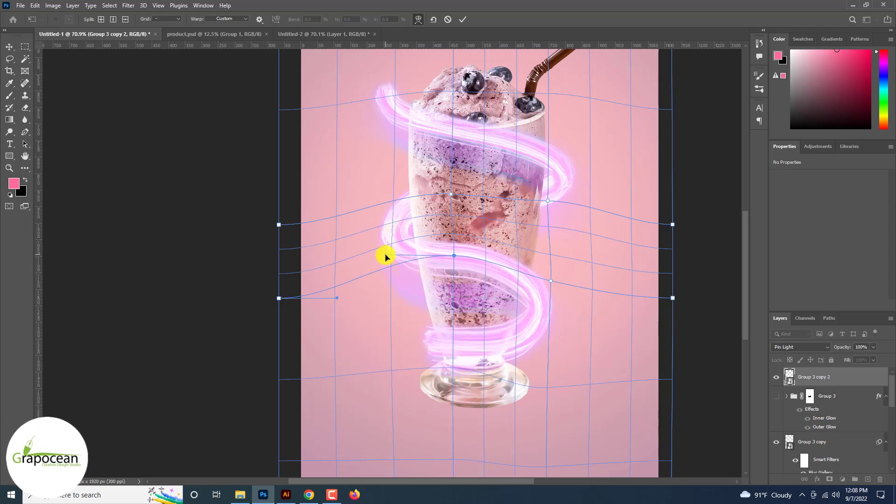
click(462, 20)
Show Group 3 and shift it slightly up and to the right
key(ctrl+0)
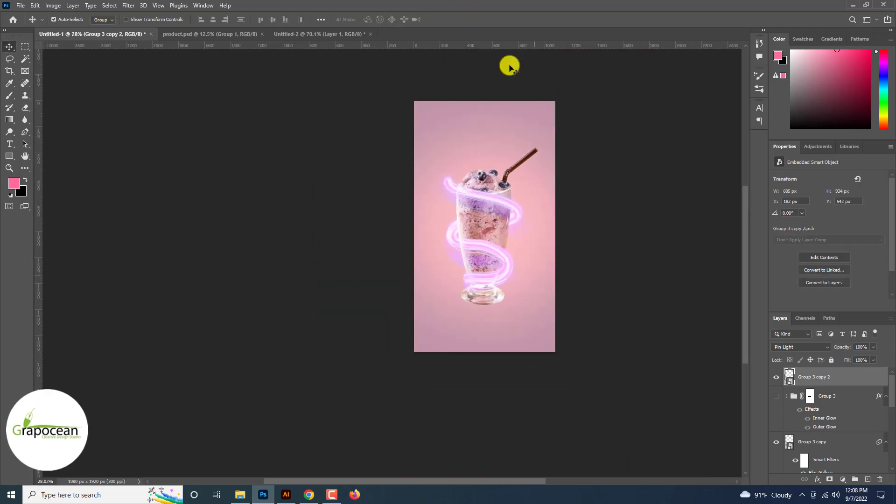
click(810, 396)
click(777, 397)
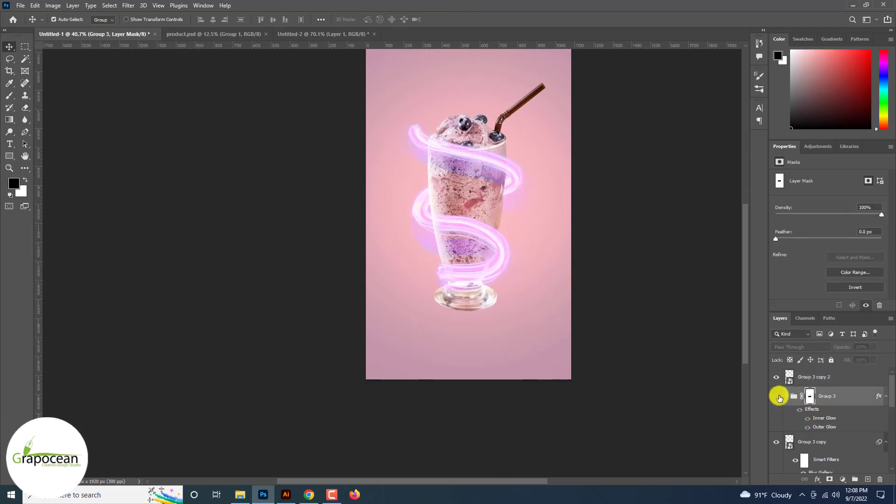
key(ctrl+t)
drag(447, 252, 464, 242)
key(Return)
Flip Group 3 horizontally and reposition it lower around the glass
scroll(432, 242, up, 2)
key(ctrl+t)
right_click(465, 242)
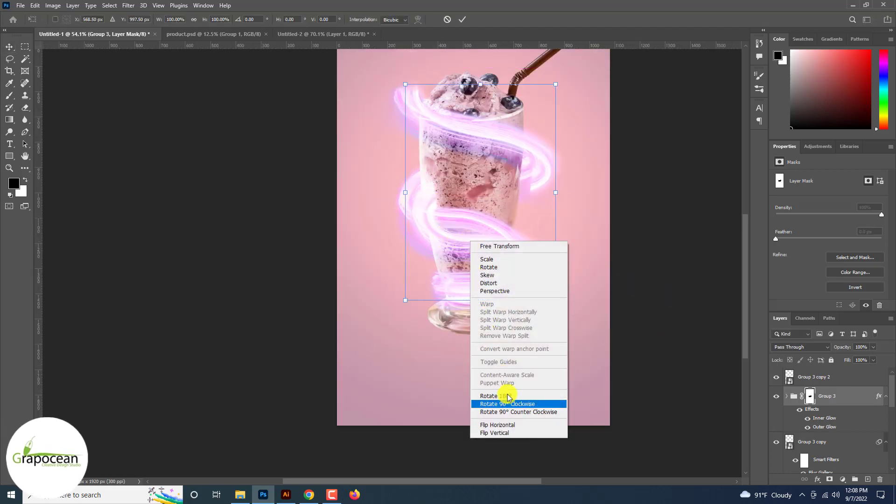
click(514, 422)
drag(462, 252, 453, 256)
scroll(453, 254, down, 3)
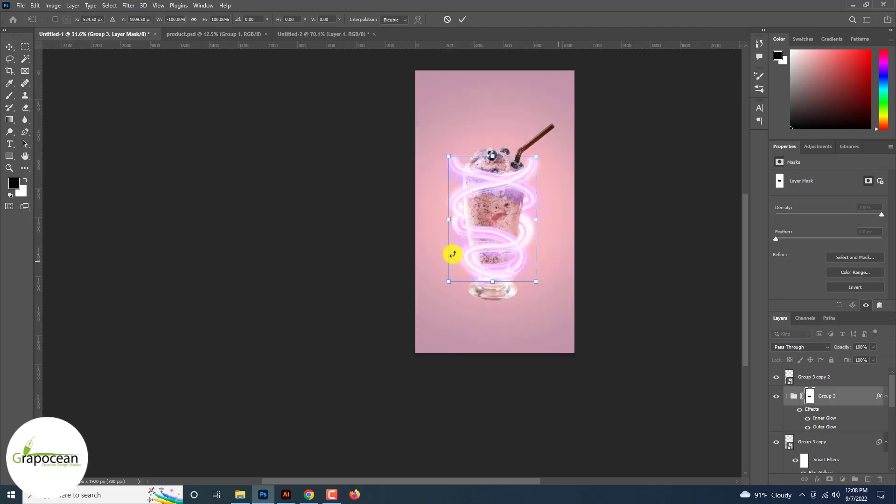
scroll(455, 254, up, 4)
scroll(426, 205, down, 3)
scroll(426, 206, up, 3)
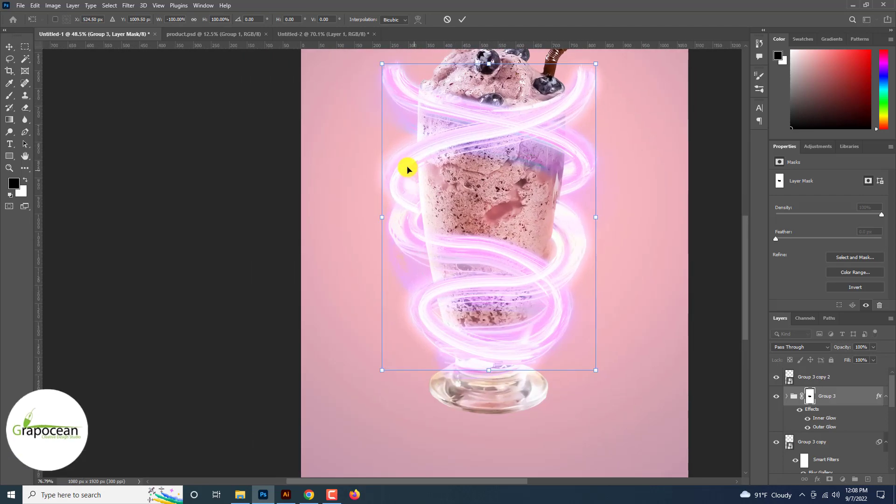
drag(408, 173, 420, 275)
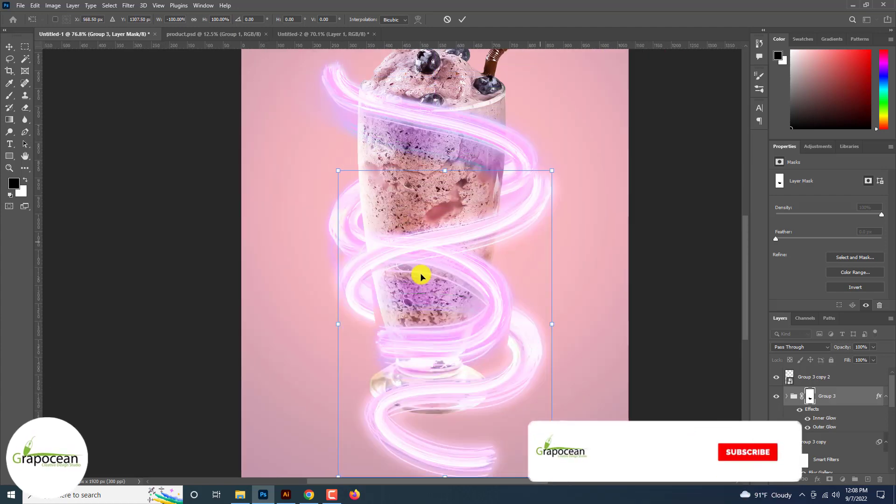
scroll(427, 271, down, 3)
scroll(488, 239, up, 1)
drag(494, 220, 477, 213)
scroll(504, 264, down, 3)
key(Return)
scroll(524, 264, up, 2)
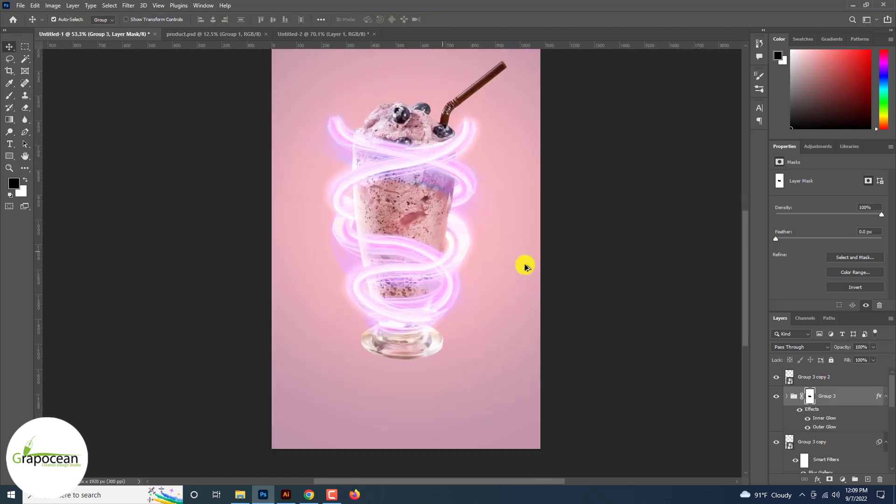
Nudge Group 3 slightly downward and hide Group 3 copy
scroll(324, 150, up, 3)
drag(326, 150, 330, 160)
scroll(330, 160, down, 3)
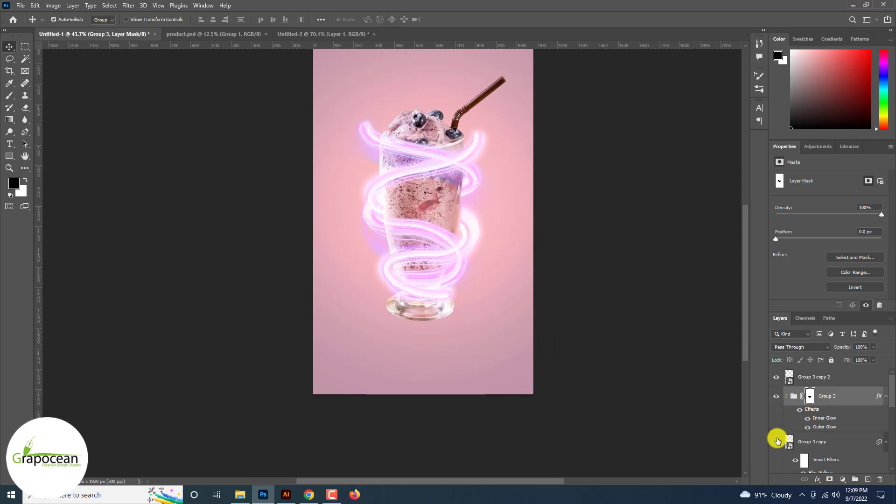
click(776, 445)
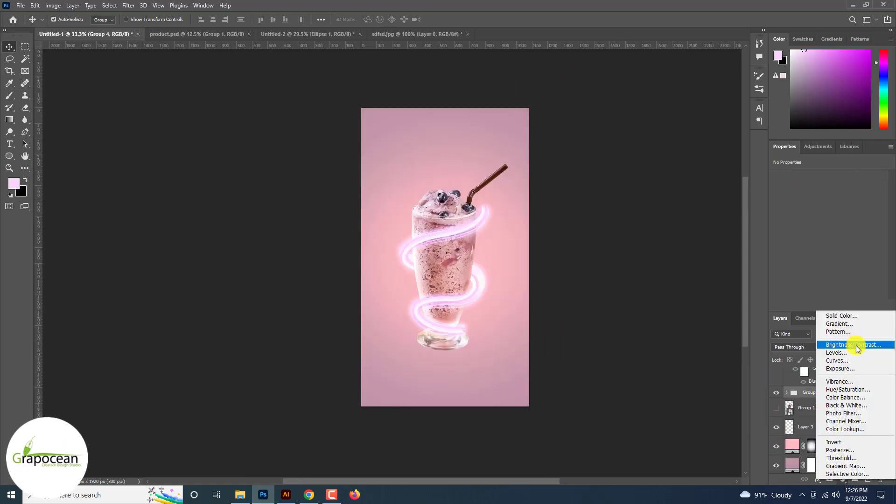
click(852, 344)
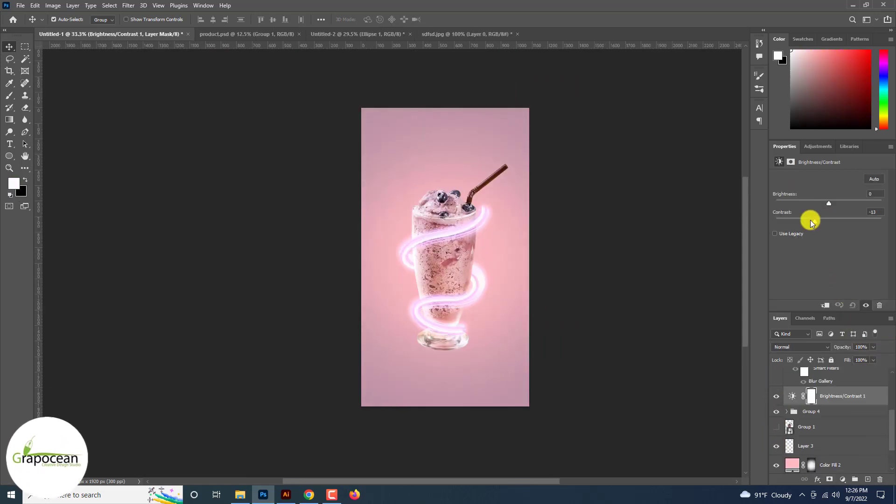
Lower the brightness and contrast on Brightness/Contrast 1 and invert its layer mask
mouse_move(810, 222)
mouse_down()
mouse_move(852, 224)
mouse_move(812, 227)
mouse_up()
drag(852, 206, 810, 204)
click(811, 397)
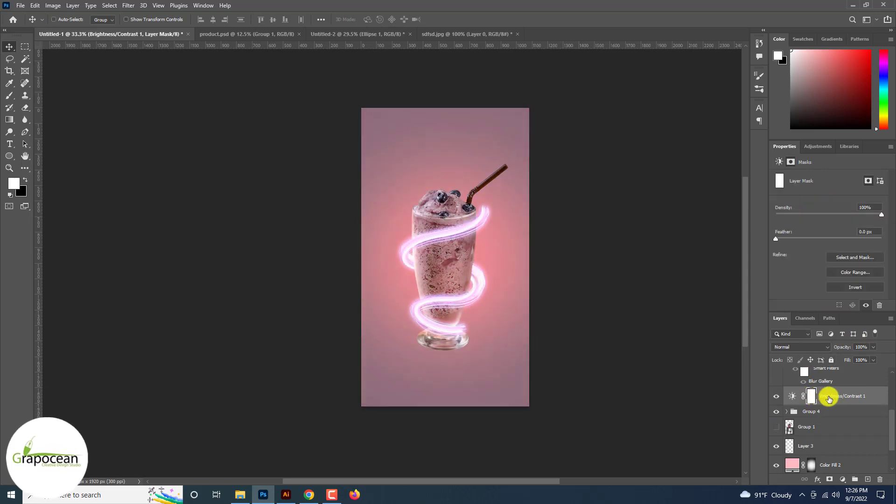
key(ctrl+i)
Paint white with a soft brush on the Brightness/Contrast 1 mask over the glass body
right_click(847, 398)
click(733, 269)
ctrl+click(452, 270)
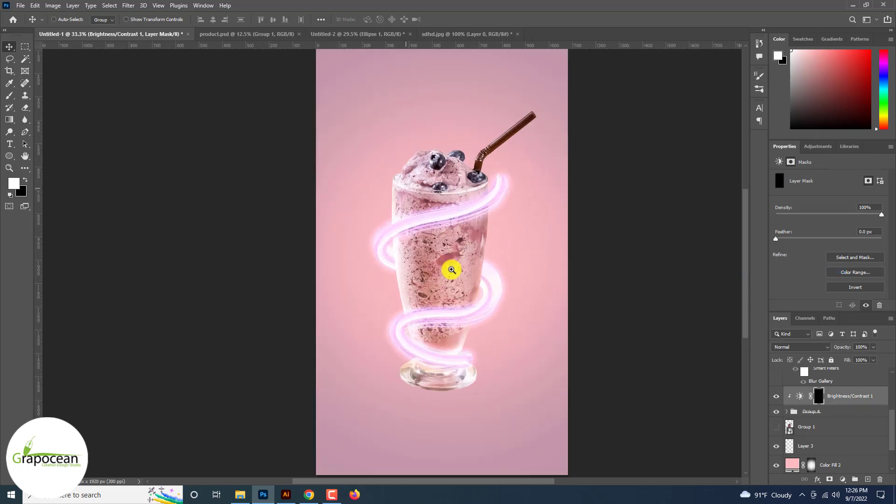
ctrl+click(452, 269)
key(bracketleft)
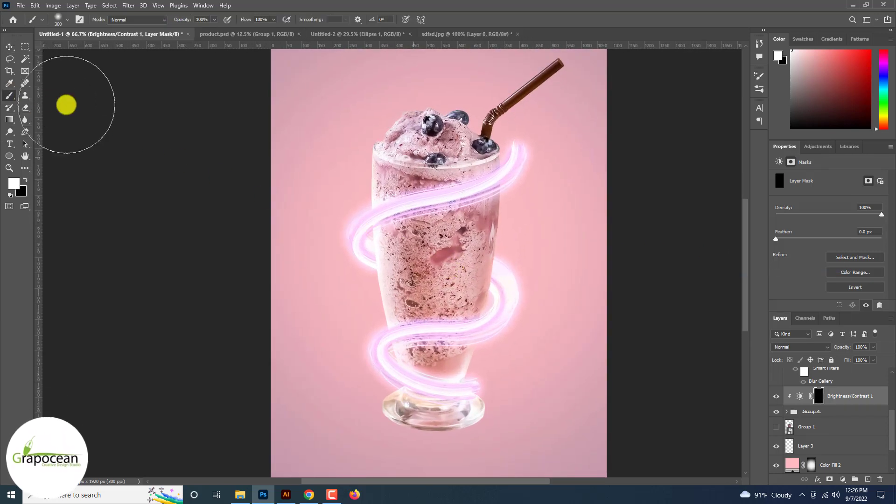
drag(412, 420, 475, 168)
scroll(453, 414, down, 2)
scroll(455, 414, up, 4)
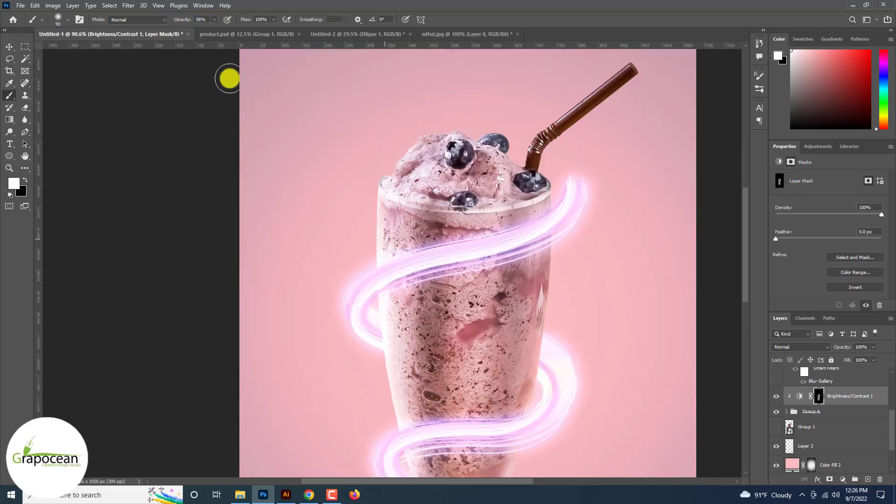
drag(409, 230, 415, 475)
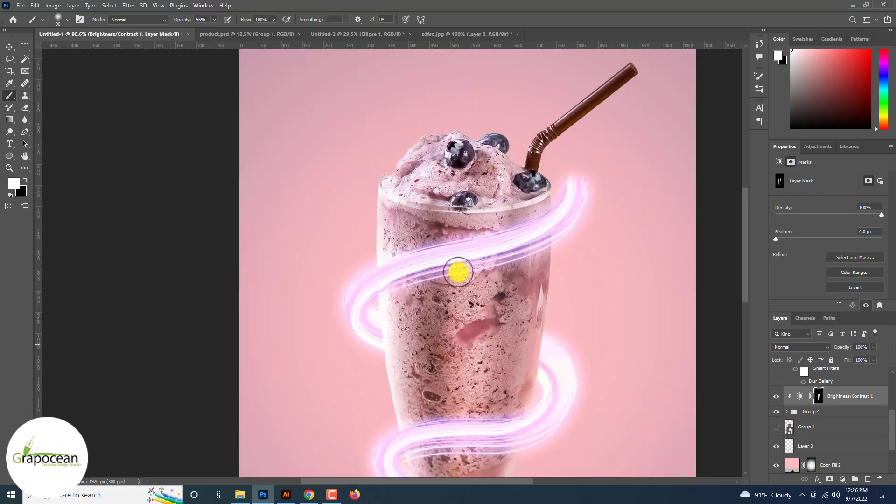
drag(457, 273, 454, 460)
scroll(454, 461, down, 6)
scroll(467, 434, up, 1)
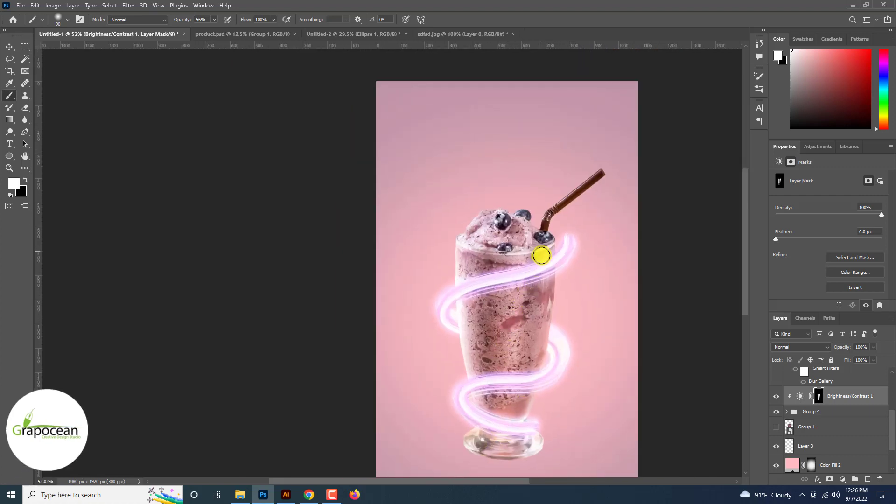
scroll(536, 405, down, 2)
scroll(536, 402, up, 3)
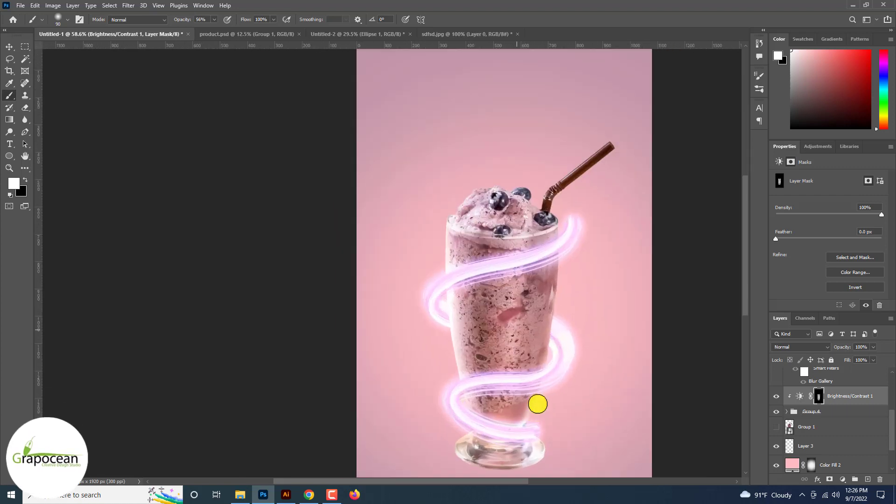
key(x)
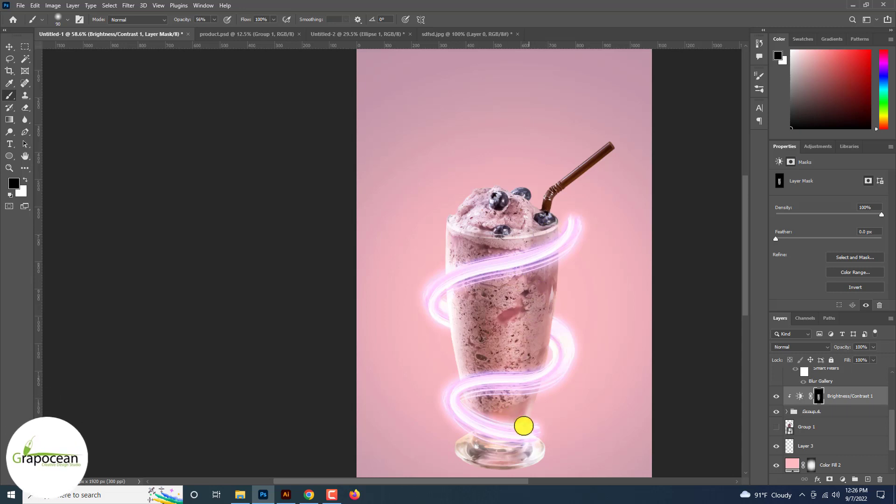
scroll(560, 236, down, 2)
scroll(561, 235, up, 1)
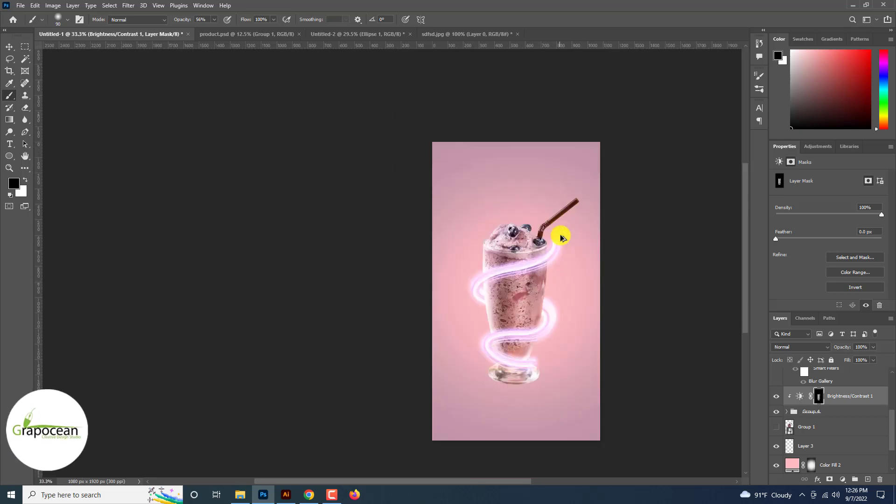
scroll(560, 236, down, 2)
scroll(560, 235, up, 4)
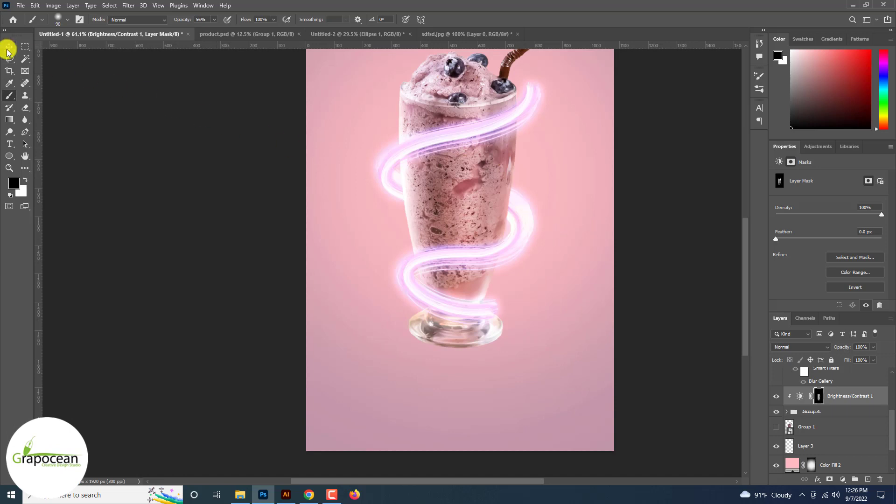
scroll(7, 51, down, 4)
scroll(452, 334, up, 2)
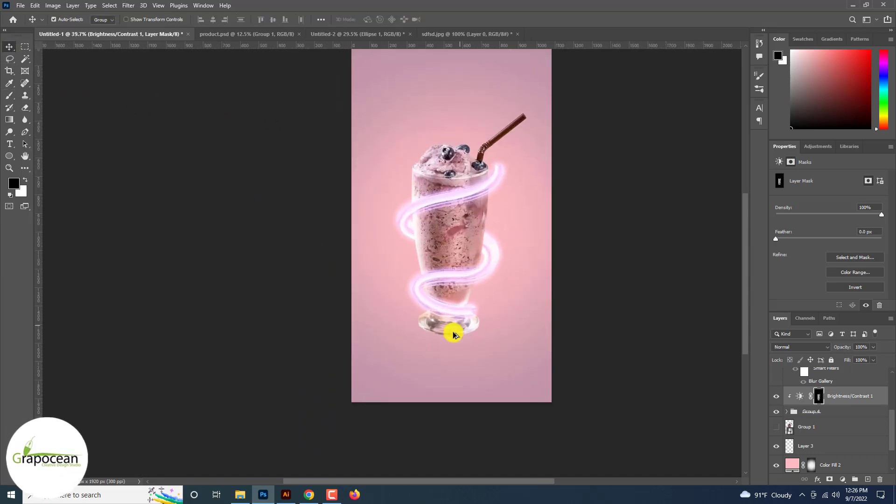
Add a new layer above Group 1 and paint a soft pink glow beneath the glass base
click(452, 335)
click(836, 426)
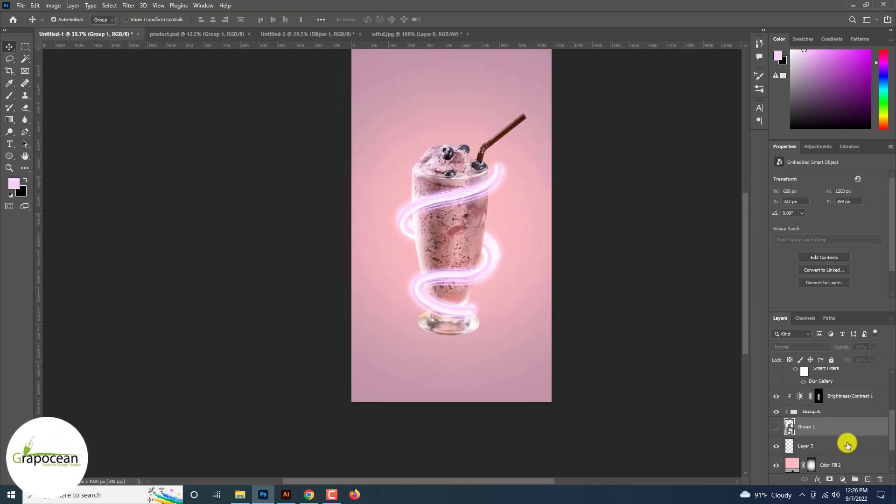
click(10, 95)
click(53, 93)
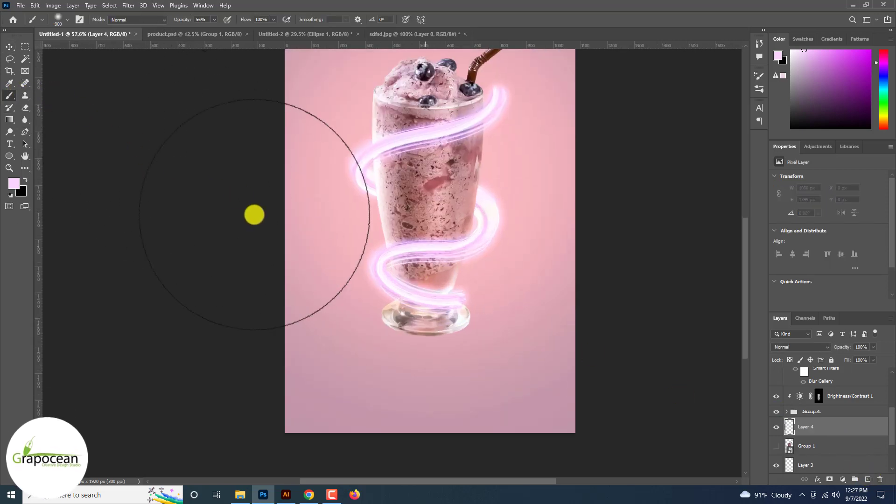
key(bracketleft)
key(bracketleft)
key(bracketleft)
key(bracketleft)
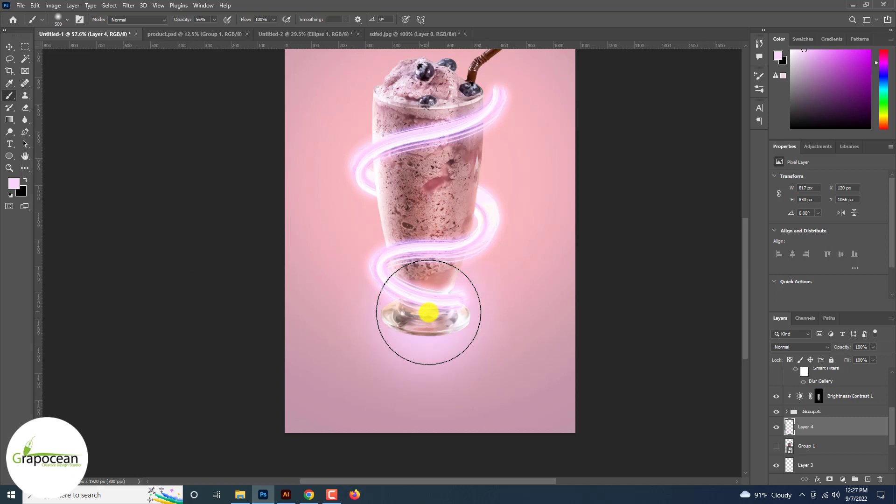
scroll(429, 312, down, 2)
scroll(430, 316, up, 3)
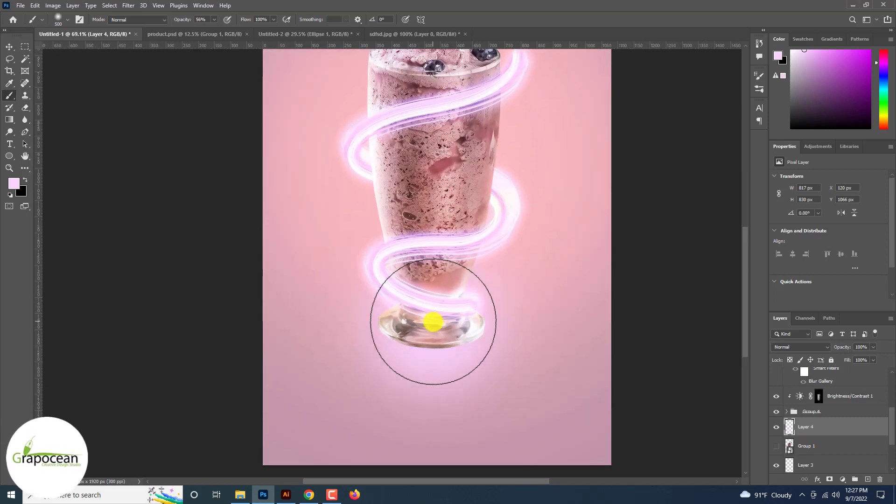
Transform the glow layer into a wide flat ellipse, about 863 × 487 px, under the glass base
key(ctrl+t)
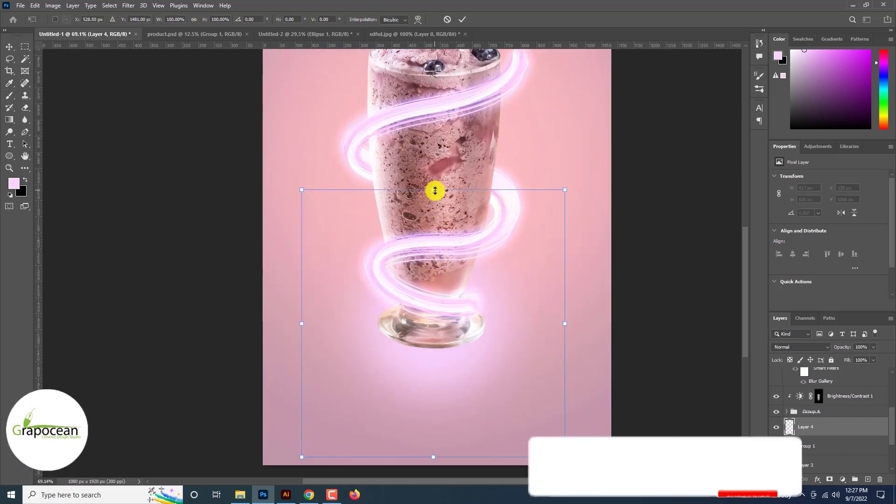
drag(432, 190, 428, 339)
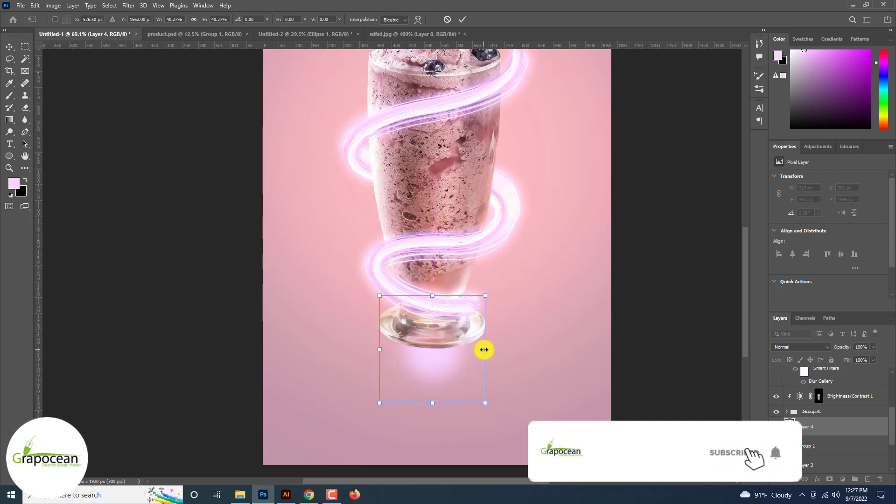
drag(484, 349, 582, 346)
drag(372, 350, 296, 342)
drag(502, 358, 458, 352)
drag(436, 443, 438, 393)
drag(487, 336, 484, 351)
click(462, 19)
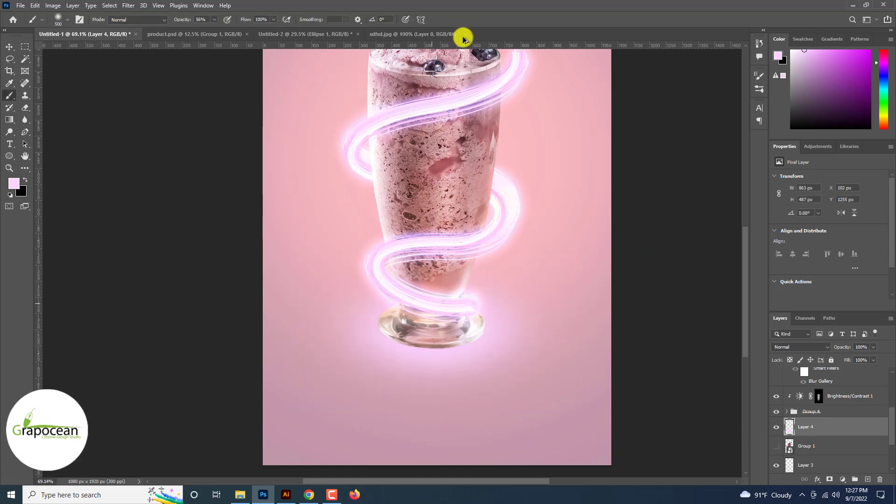
Add a text layer reading delicious in the space above the glass
scroll(456, 366, down, 5)
click(523, 368)
scroll(541, 370, up, 2)
scroll(541, 370, up, 3)
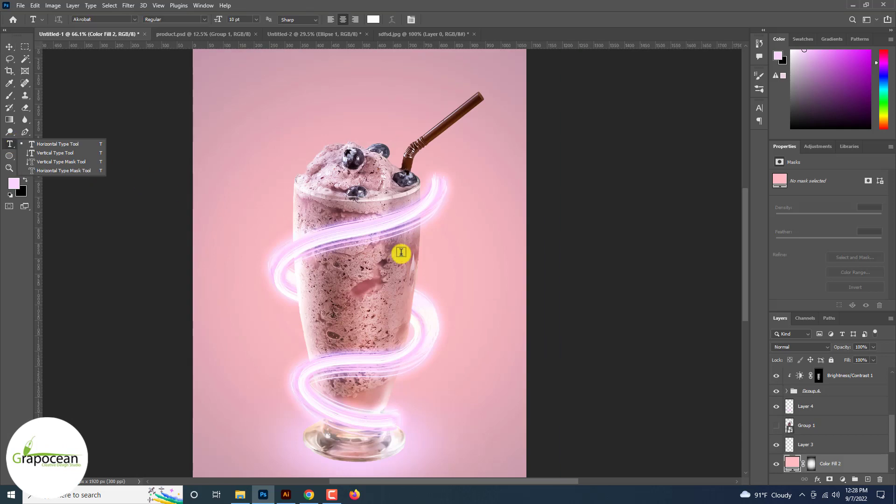
click(835, 377)
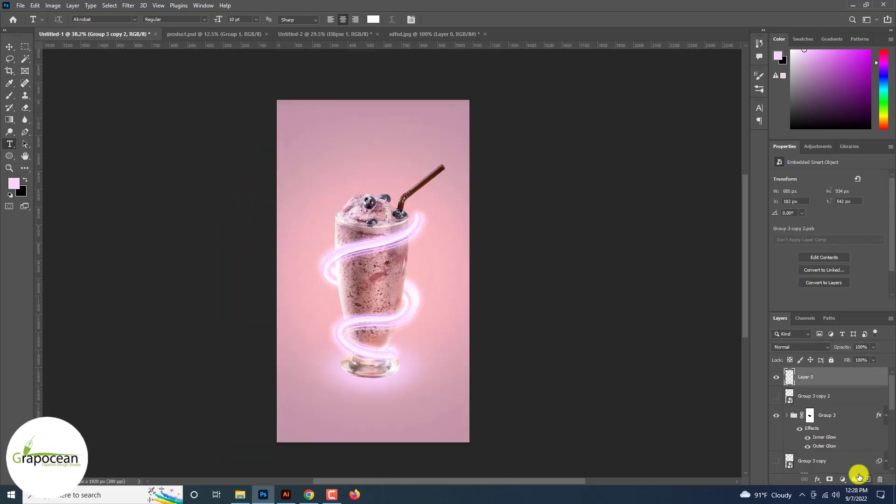
click(867, 479)
key(BackSpace)
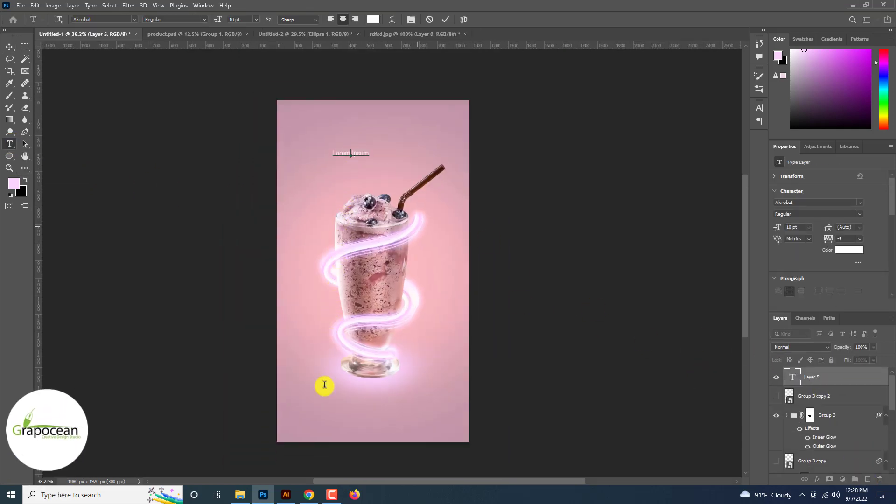
text(delicious)
scroll(359, 158, up, 3)
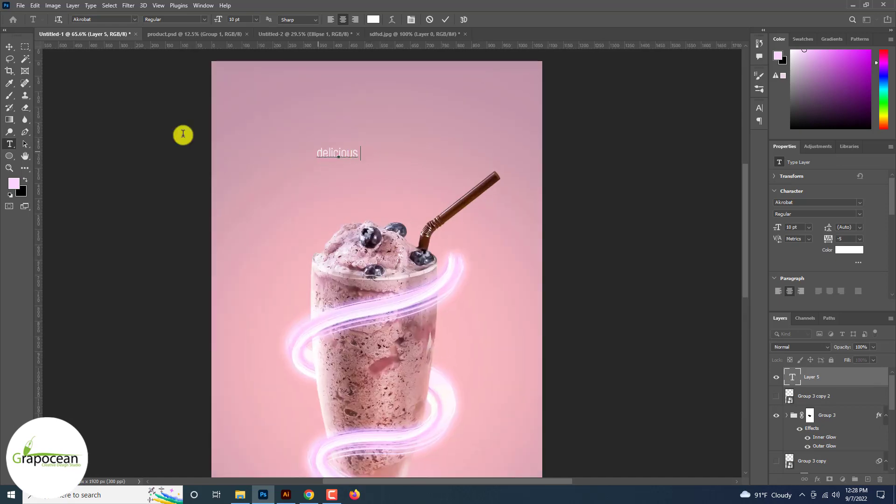
Style the delicious text in Big Shoulders Display Bold at 45 pt, all caps, centred near the top
key(ctrl+a)
click(135, 21)
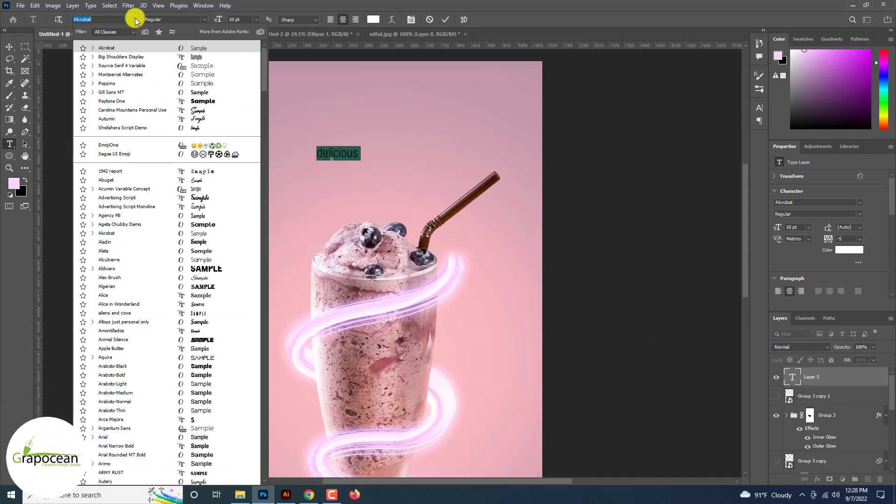
key(Down)
key(Down)
key(Down)
key(Down)
key(Down)
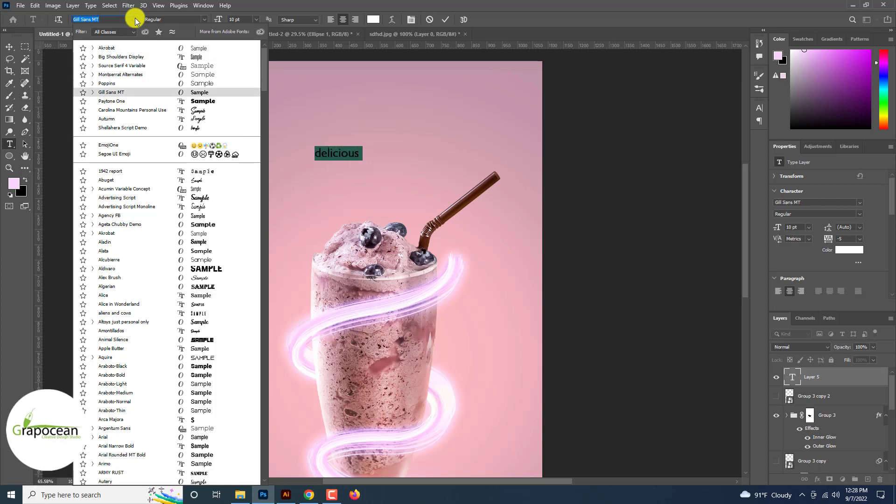
key(Down)
key(Up)
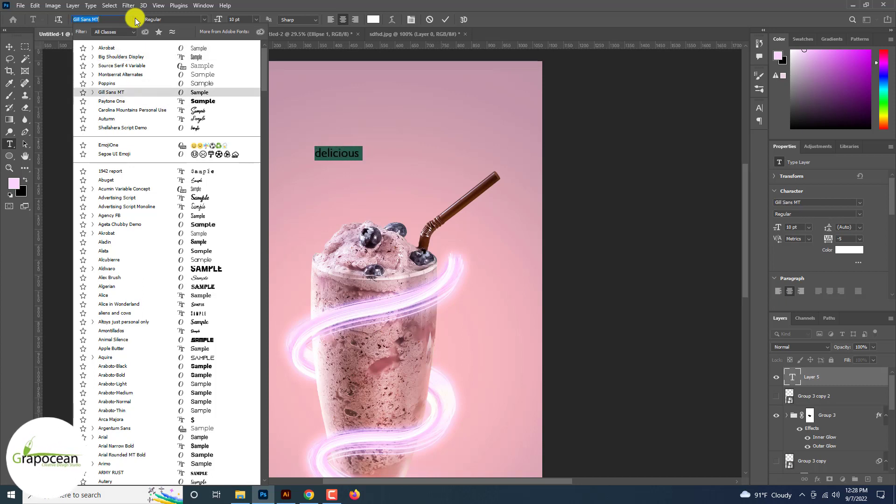
key(Up)
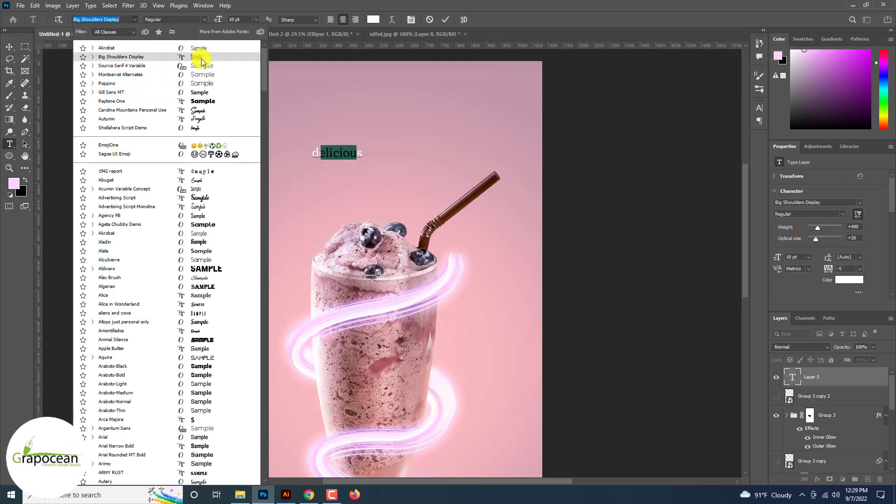
click(187, 56)
drag(217, 19, 234, 24)
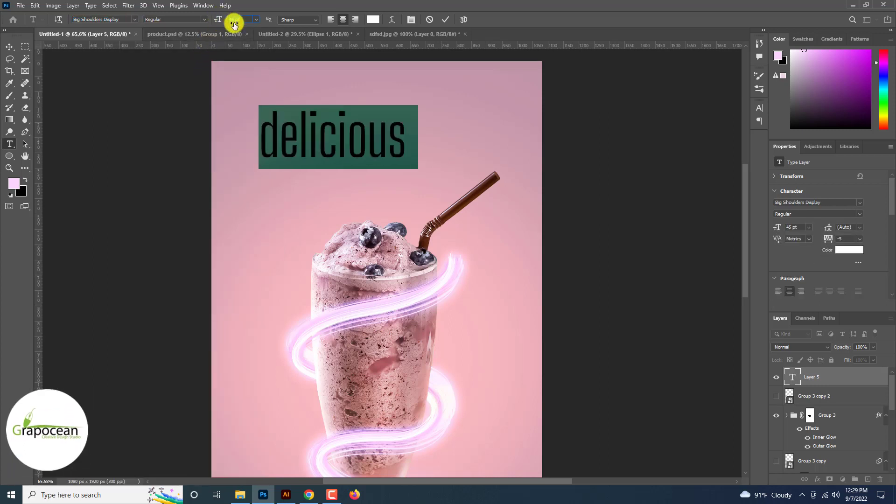
click(203, 22)
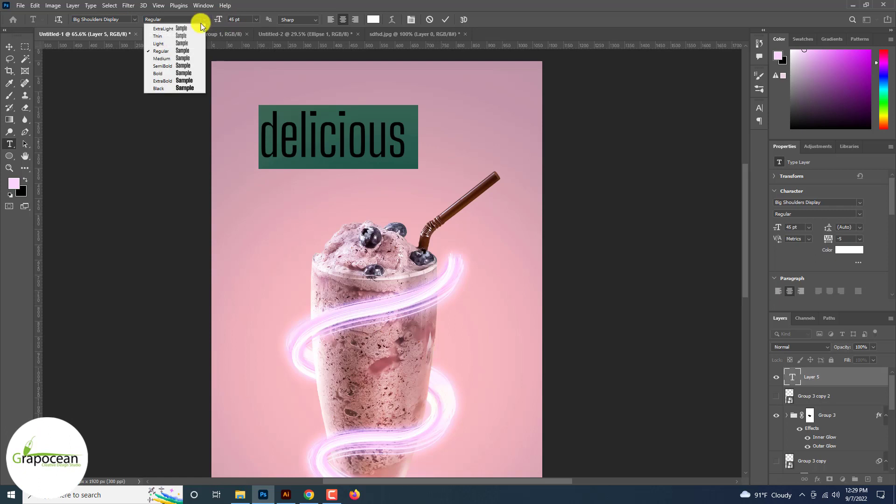
click(190, 71)
click(9, 47)
drag(370, 145, 410, 147)
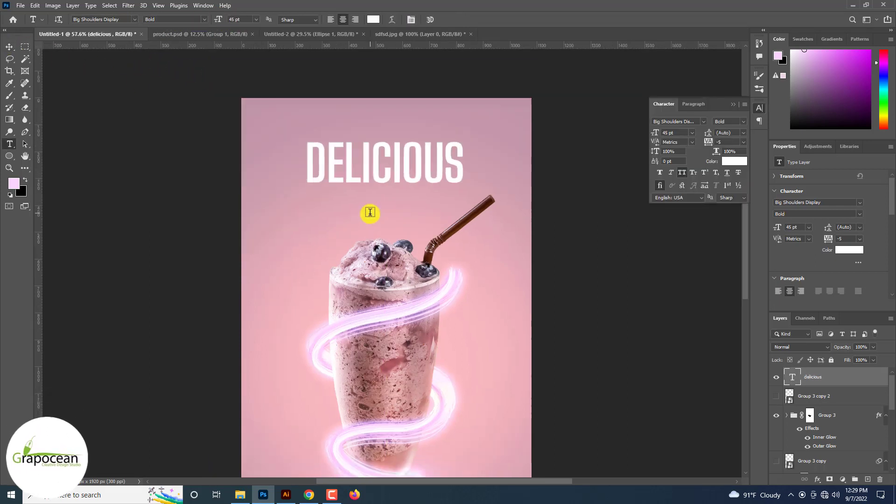
Add a second text layer reading ICE just below the DELICIOUS heading
click(370, 213)
key(BackSpace)
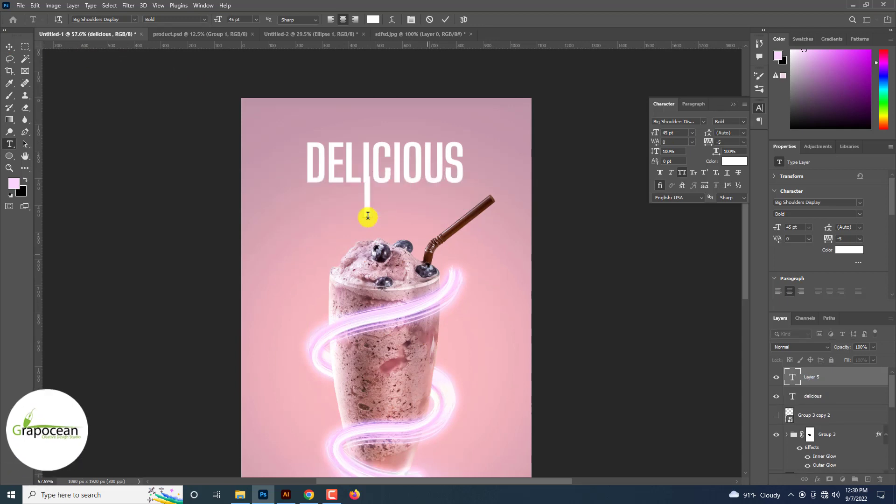
text(ICE)
Select the ICE text and set its colour to red
key(ctrl+a)
click(374, 19)
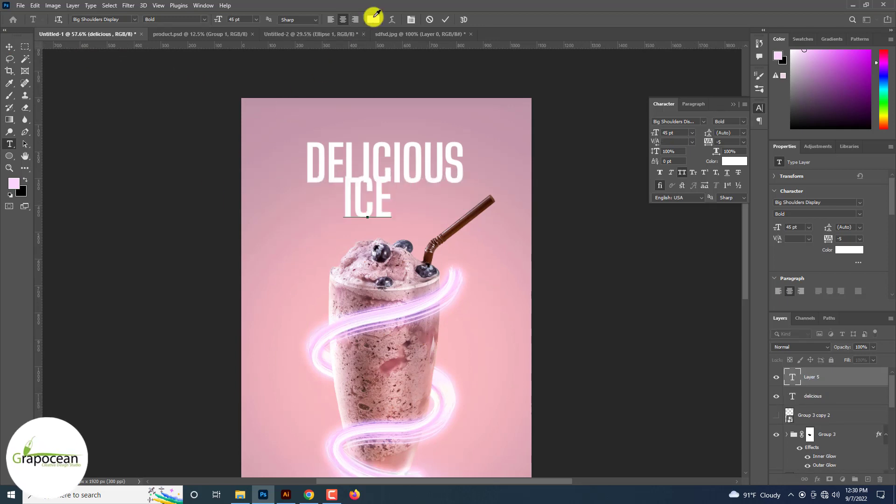
click(410, 300)
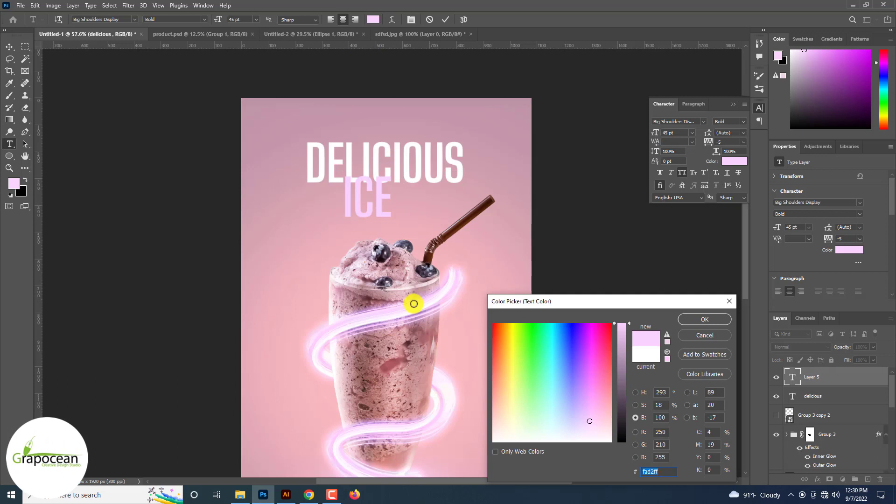
click(414, 303)
click(594, 343)
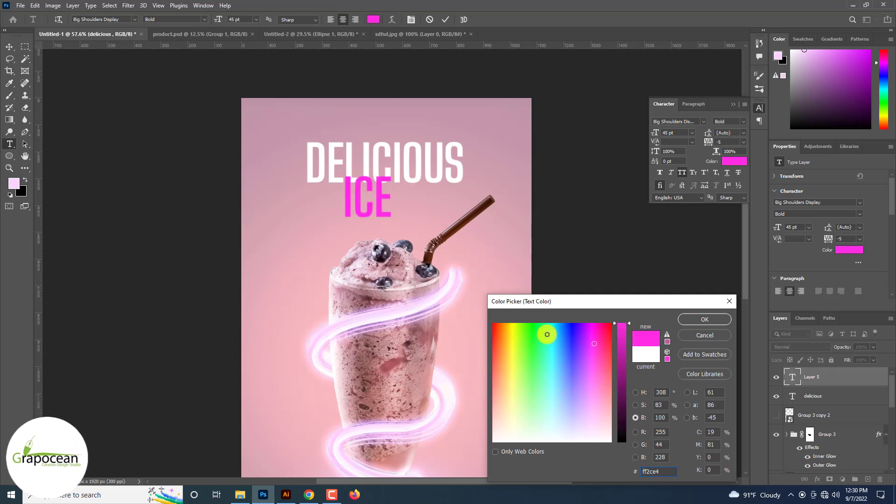
click(461, 257)
click(600, 362)
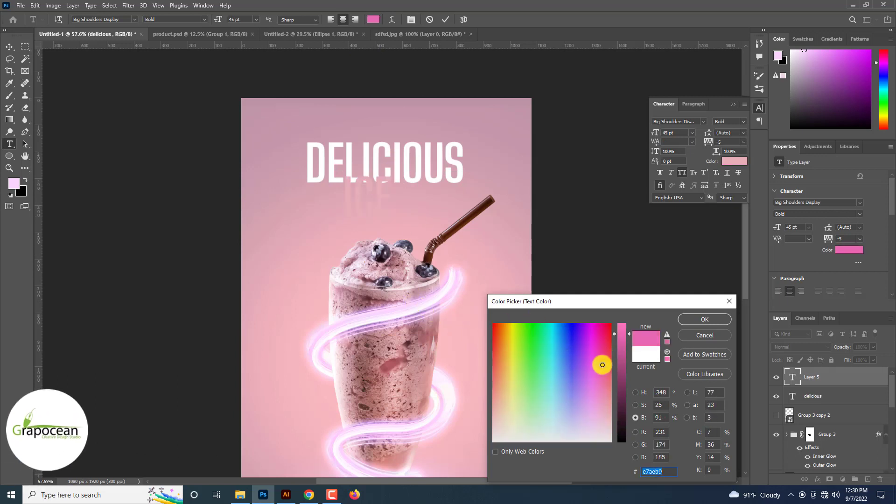
click(608, 331)
click(705, 319)
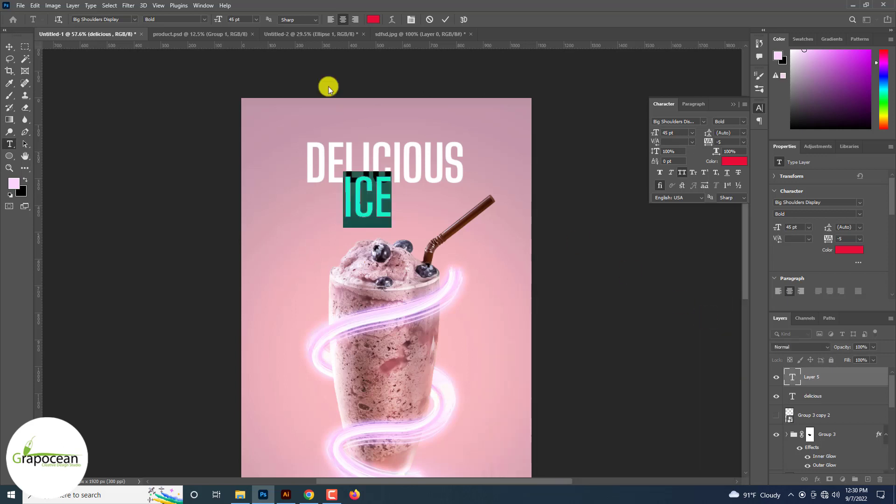
Enlarge the ICE text to 160 pt, commit it, and move it down over the glass
drag(218, 19, 269, 21)
key(ctrl+Return)
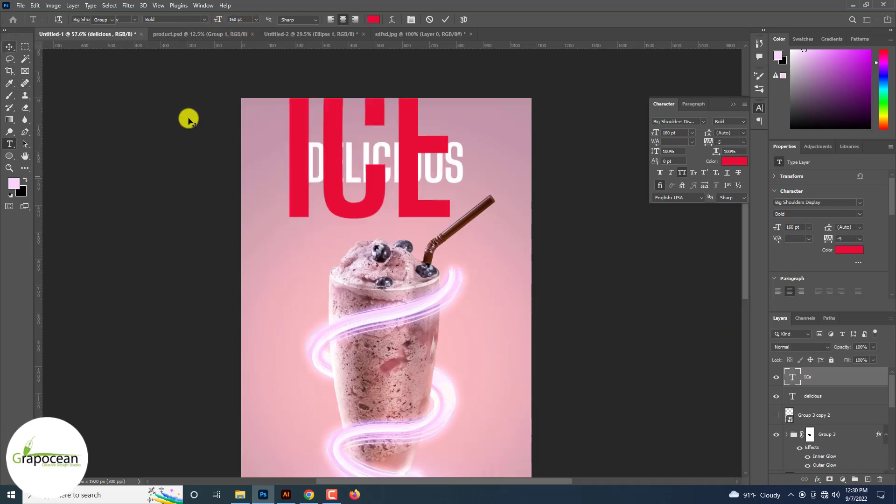
key(v)
mouse_move(381, 197)
mouse_down()
mouse_move(413, 308)
mouse_move(404, 304)
mouse_up()
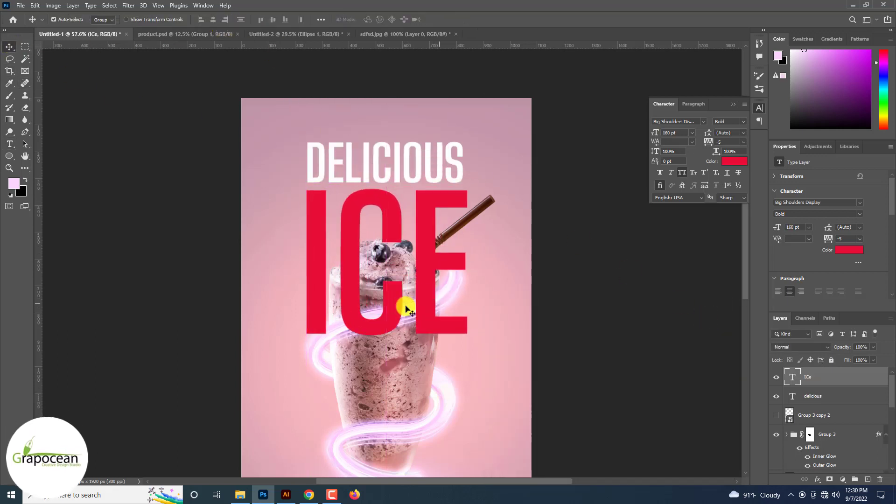
Set the ICE layer's blend mode to Linear Dodge (Add)
scroll(436, 234, down, 3)
click(794, 346)
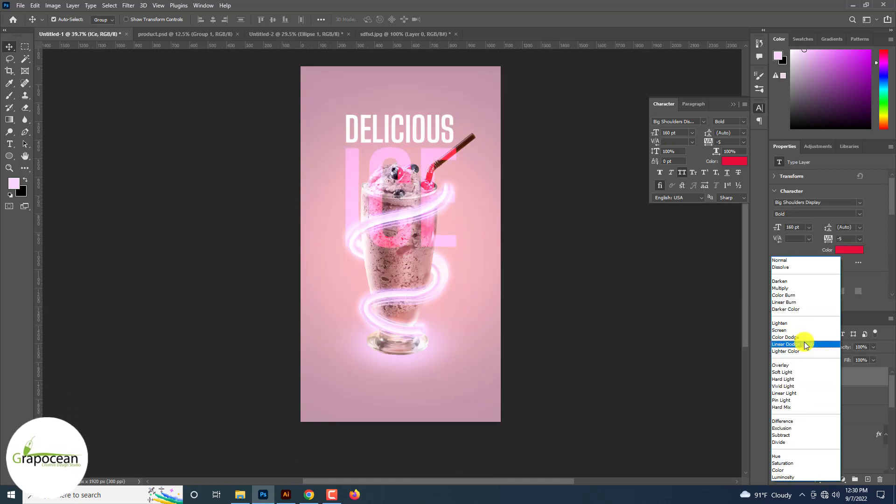
click(803, 344)
Add a 4 px red outside stroke to the ICE layer through its layer style
right_click(850, 381)
click(775, 61)
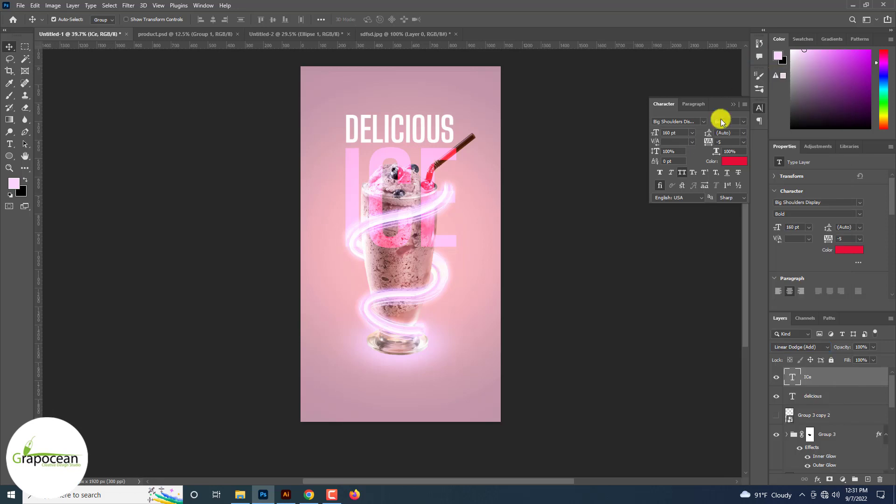
click(534, 334)
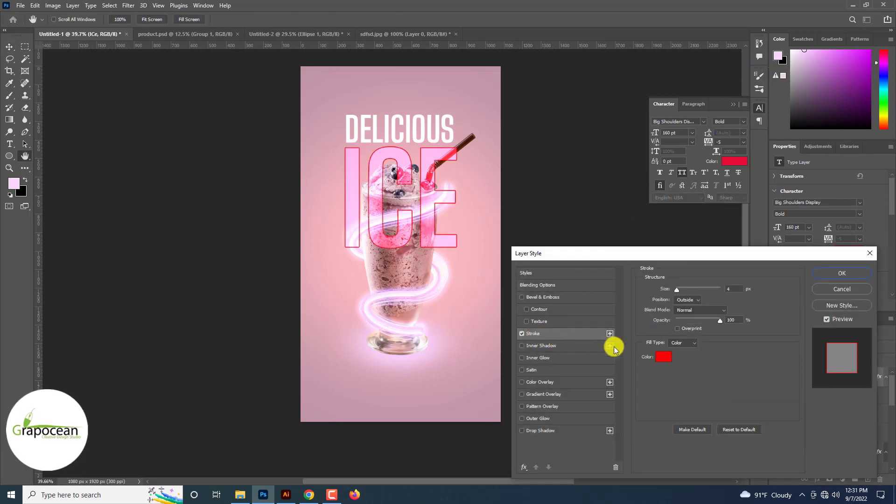
click(663, 356)
click(496, 219)
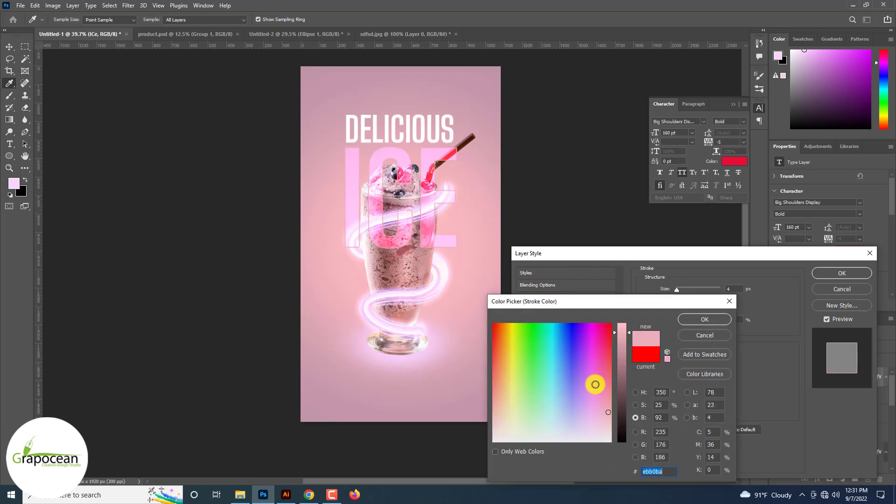
click(512, 354)
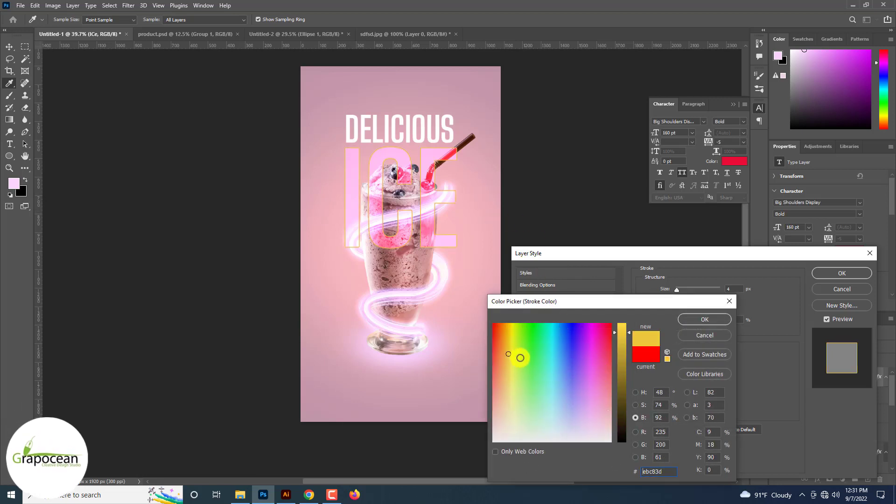
drag(520, 358, 477, 311)
click(705, 319)
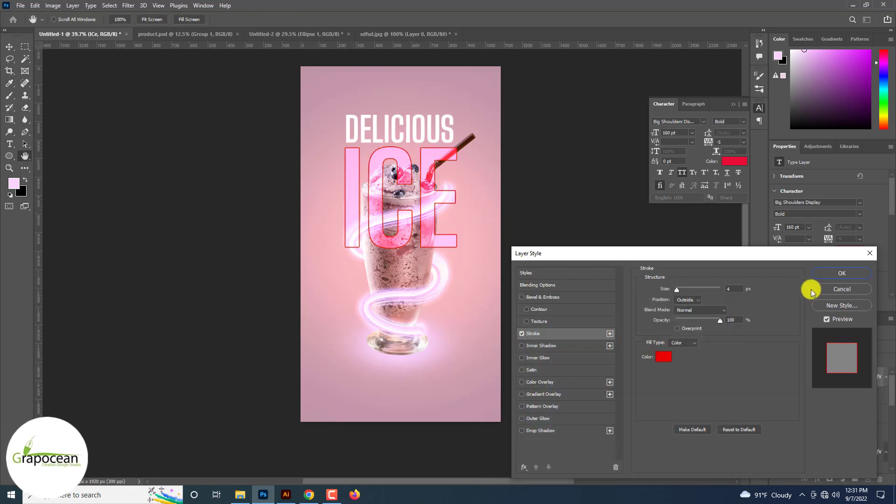
click(842, 273)
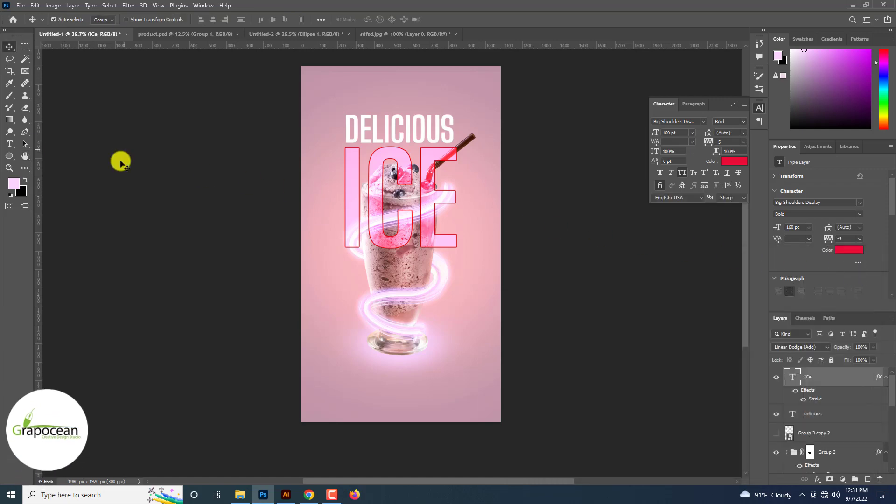
Select the ICE text, browse the font list and change its font to Paytone One
click(10, 144)
drag(343, 195, 552, 205)
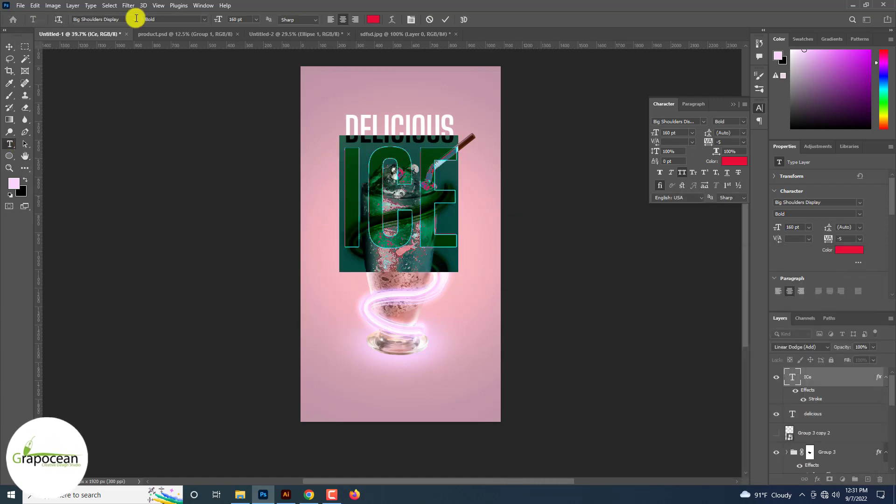
click(136, 17)
key(Down)
key(Down)
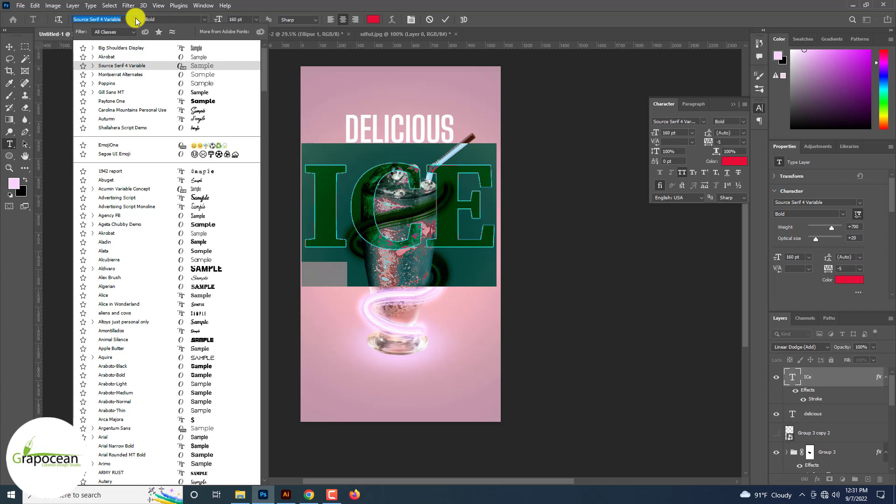
key(Down)
key(Down)
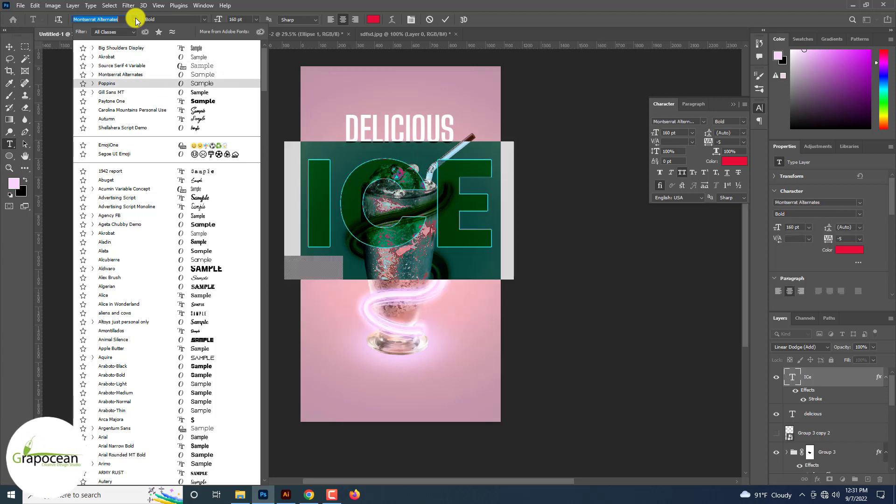
key(Up)
key(Up)
key(Up)
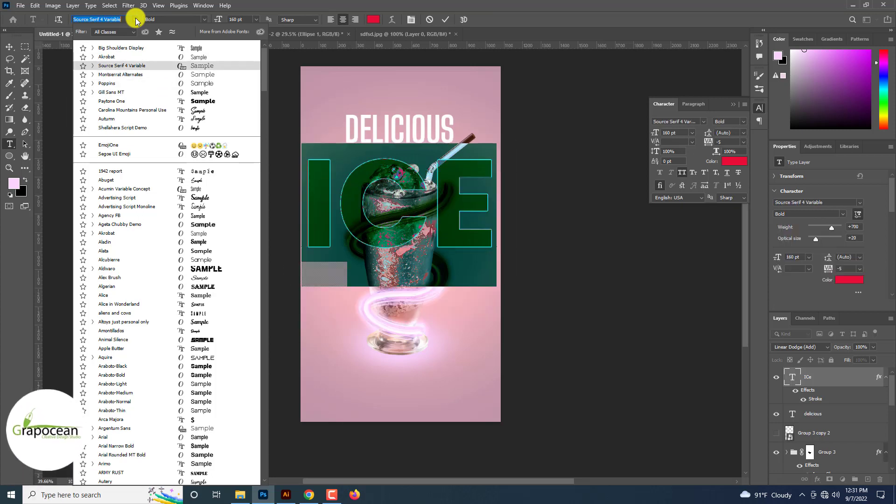
key(Down)
key(Down)
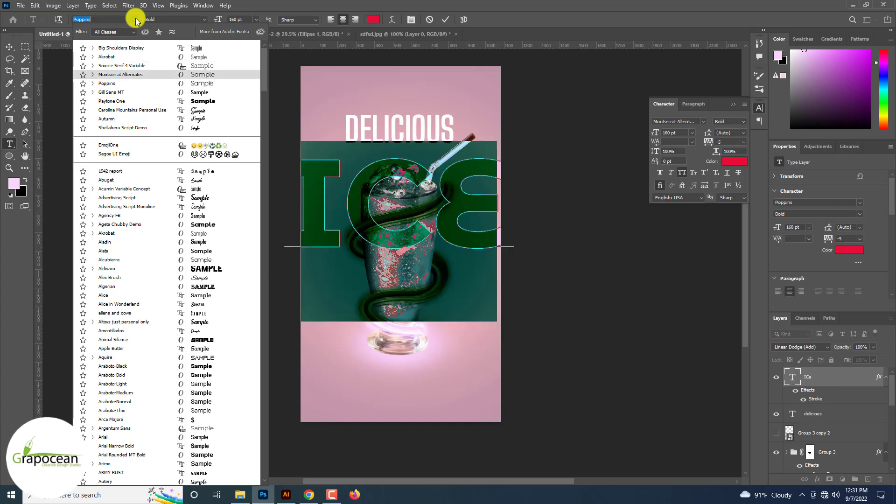
click(177, 100)
click(9, 46)
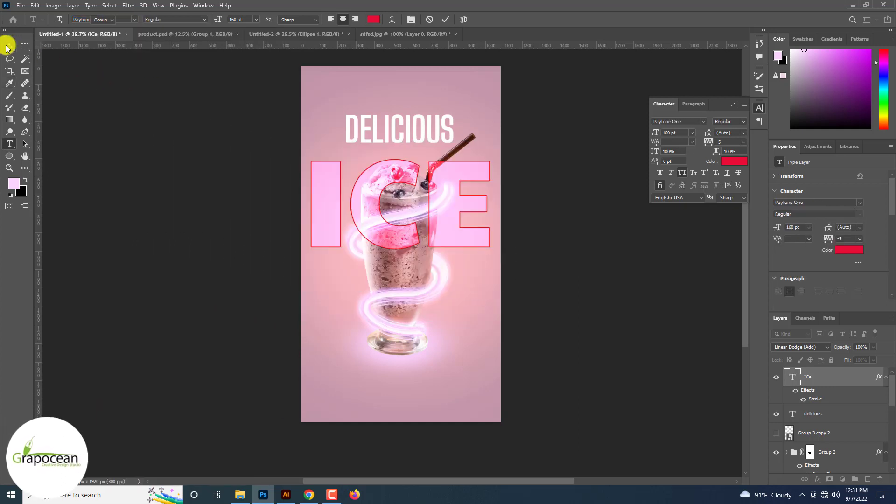
Scale the ICE text down with Free Transform and position it beneath the DELICIOUS heading
drag(449, 222, 467, 234)
key(ctrl+t)
drag(499, 286, 435, 197)
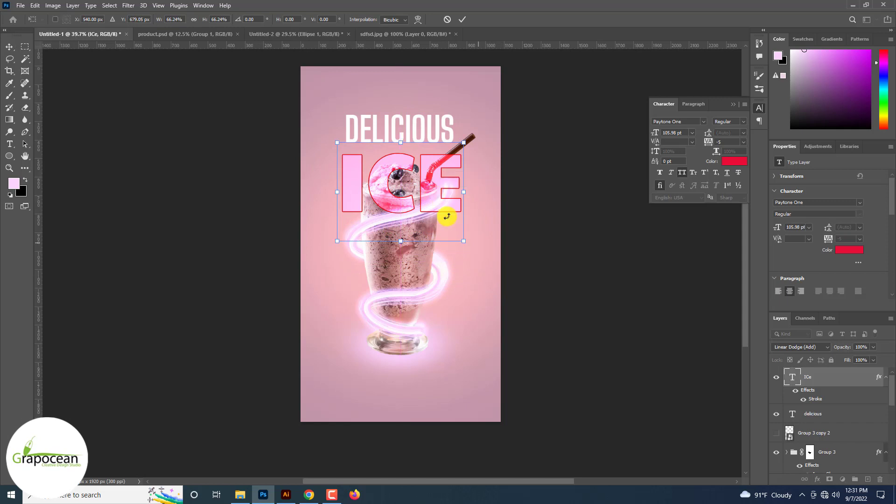
drag(464, 242, 459, 241)
drag(462, 191, 437, 243)
Select the DELICIOUS layer together with ICE and resize both with Free Transform
ctrl+click(813, 414)
key(ctrl+t)
key(Return)
key(ctrl+z)
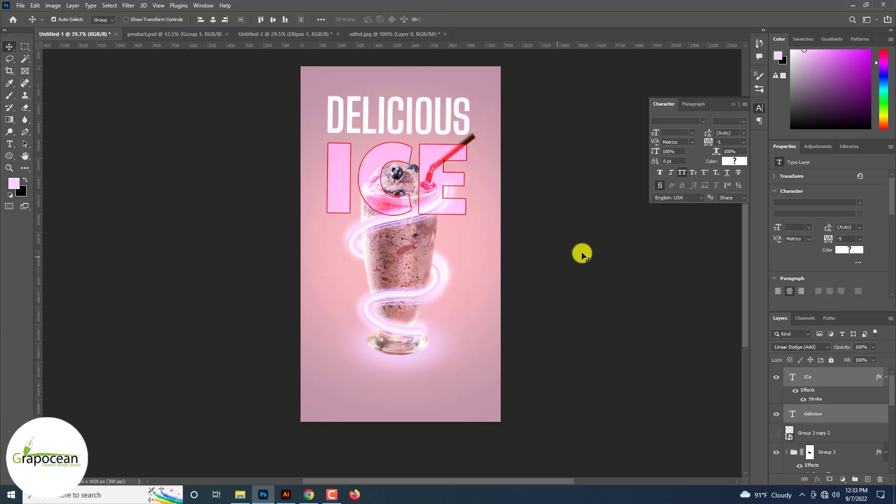
Select the ICE layer and set its blend mode to Overlay
click(582, 253)
drag(433, 195, 433, 195)
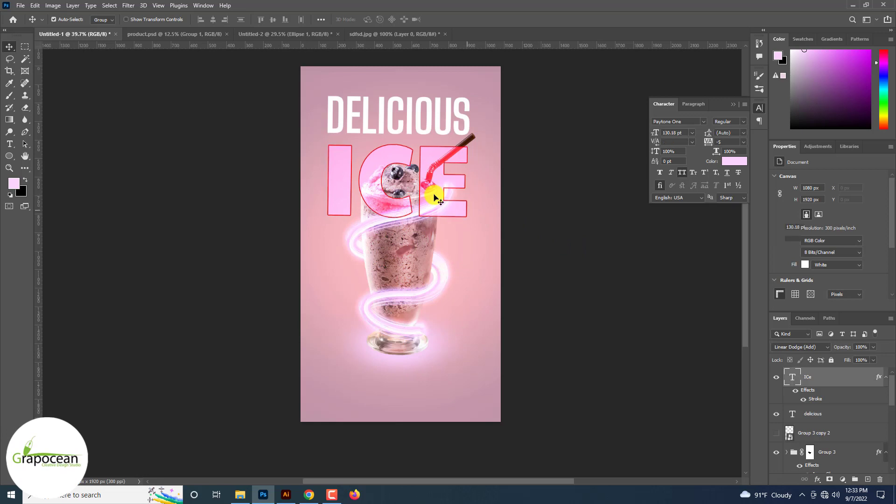
click(450, 157)
click(451, 158)
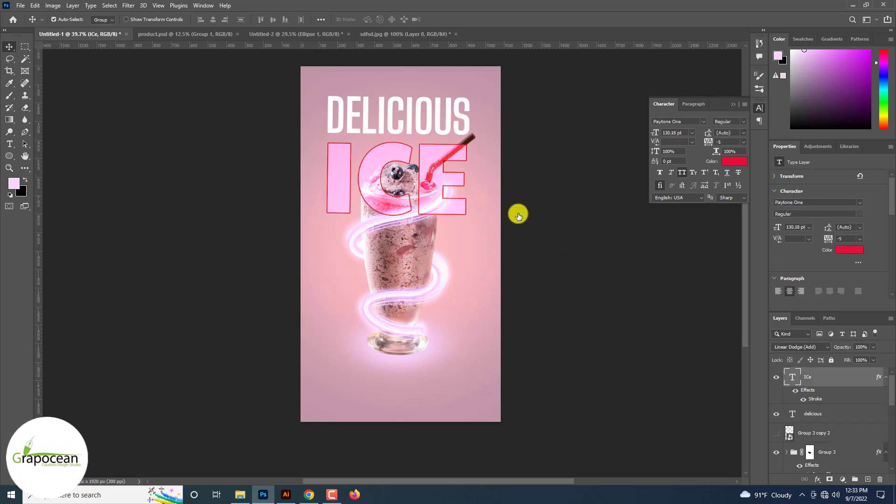
click(791, 345)
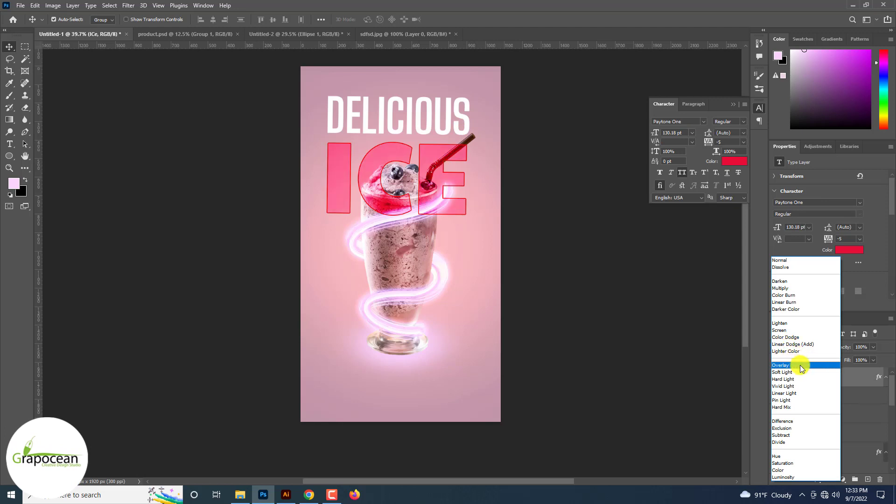
click(800, 365)
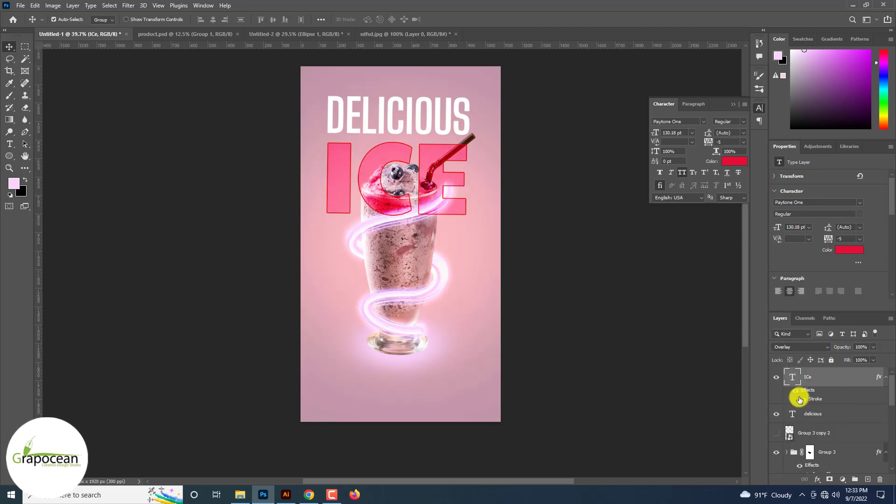
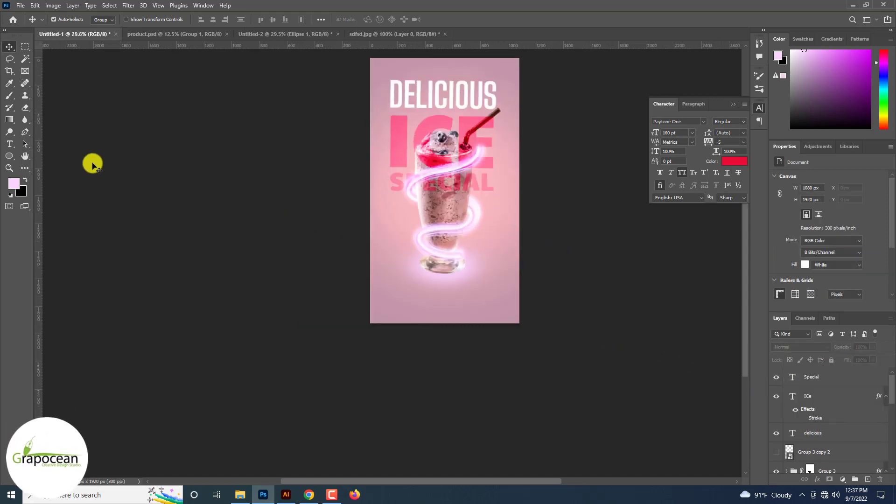
click(10, 144)
click(433, 304)
key(BackSpace)
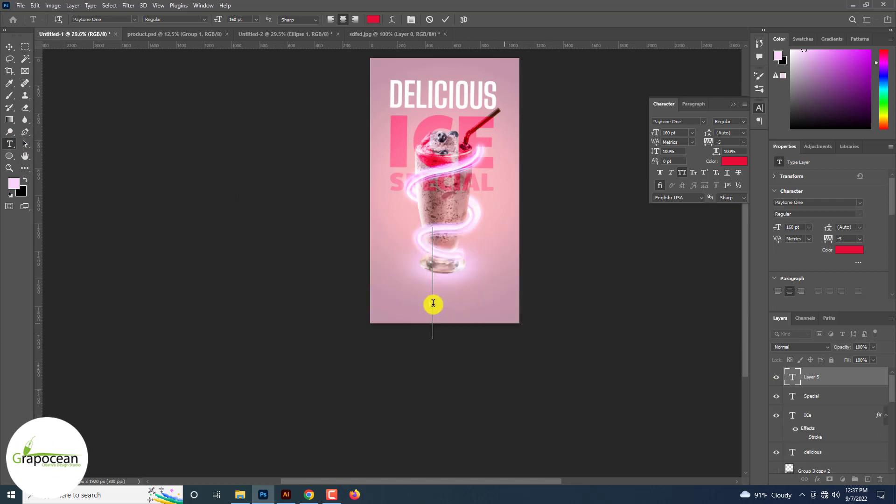
text(www.grapocean.com)
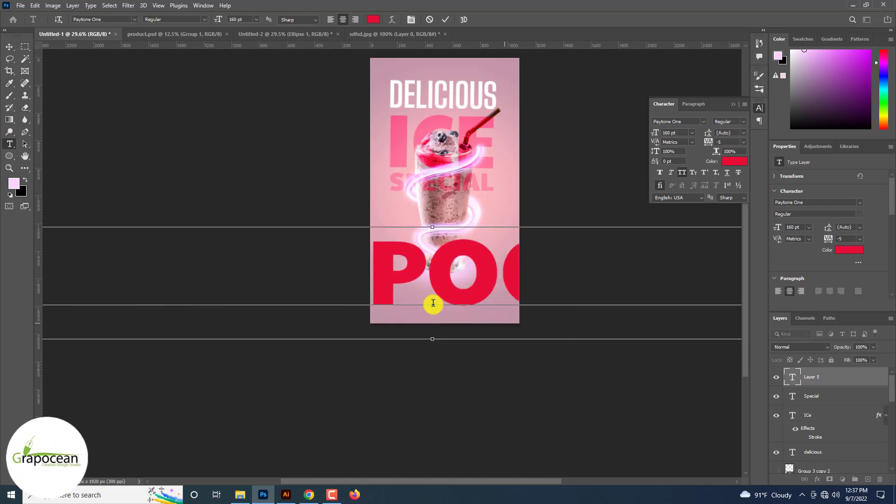
Set the website text to 7 pt and colour it dark mauve #5e4951 sampled and darkened from the background
key(ctrl+a)
drag(219, 21, 148, 23)
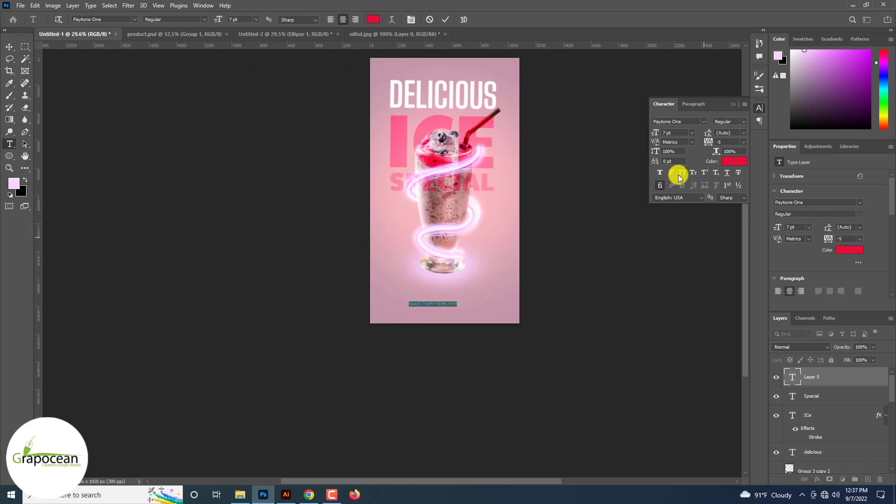
click(374, 19)
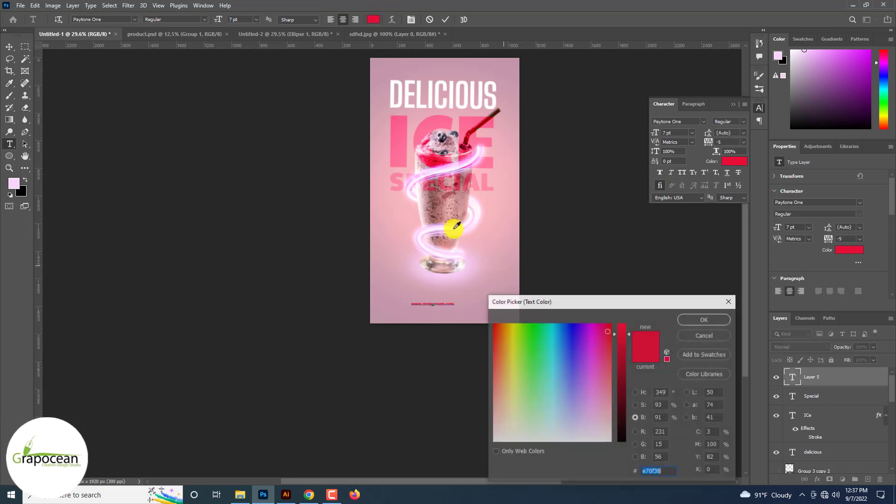
click(505, 226)
click(471, 305)
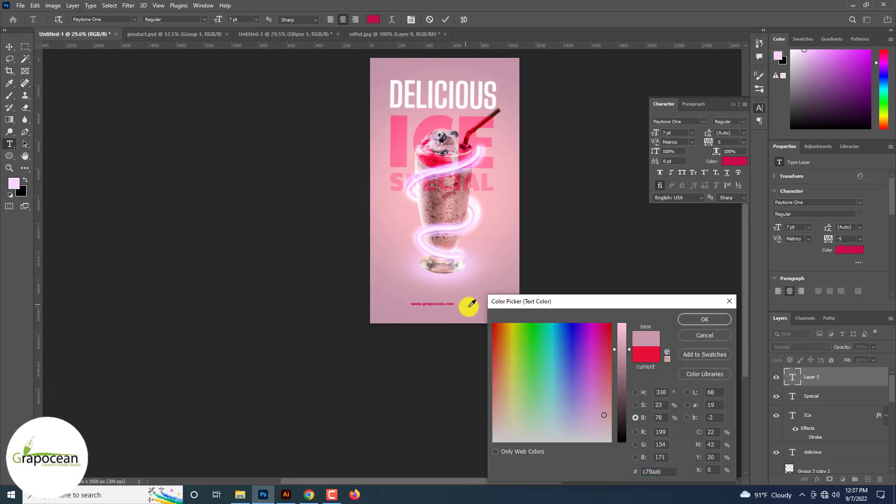
drag(623, 363, 624, 417)
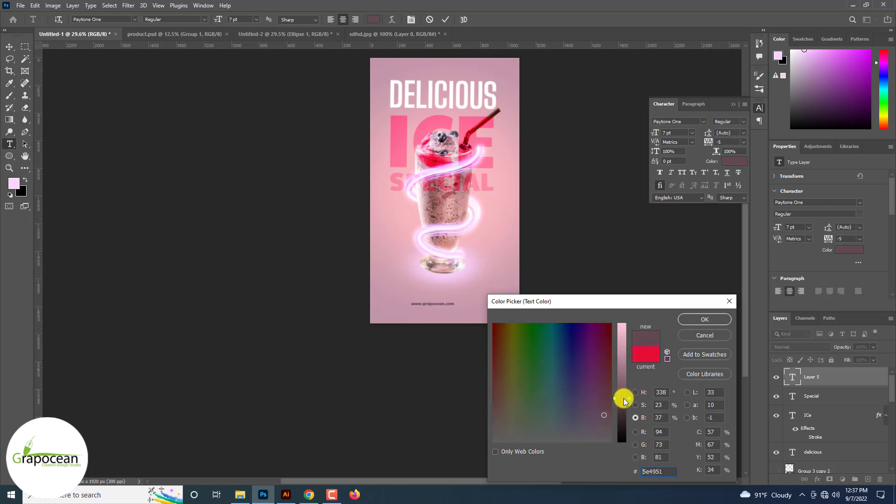
click(696, 320)
Change the website text's font to Source Serif 4 Variable
scroll(440, 304, up, 10)
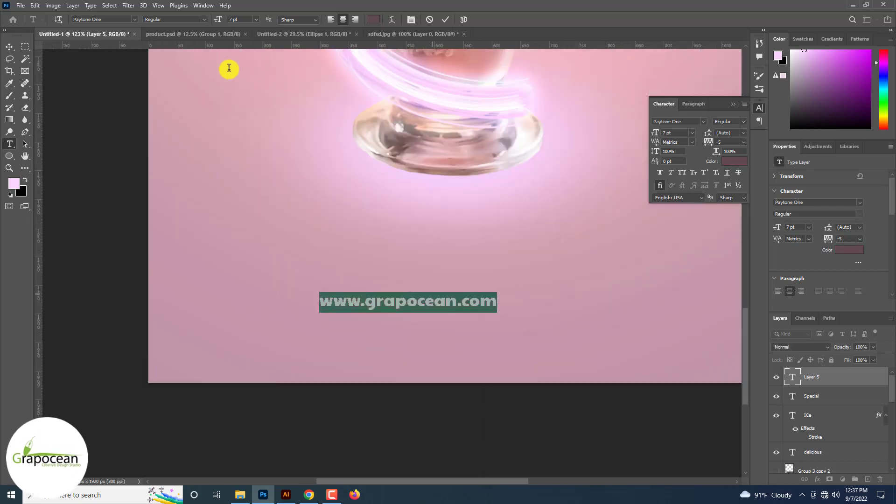
click(134, 19)
key(Down)
key(Down)
key(Down)
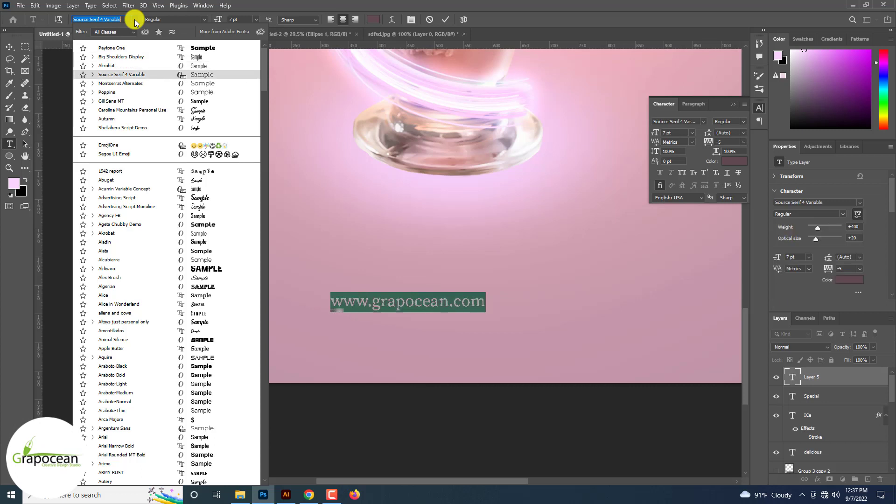
key(Down)
click(202, 74)
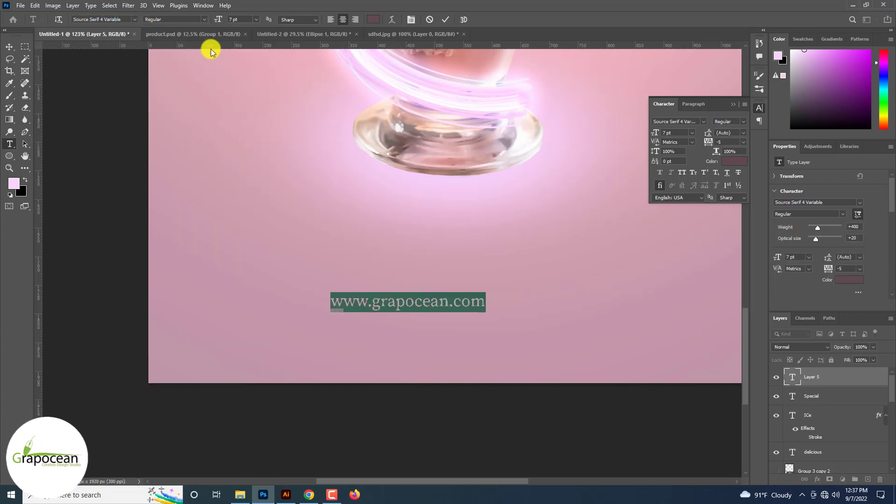
Position the website text centred near the bottom edge of the poster
click(13, 46)
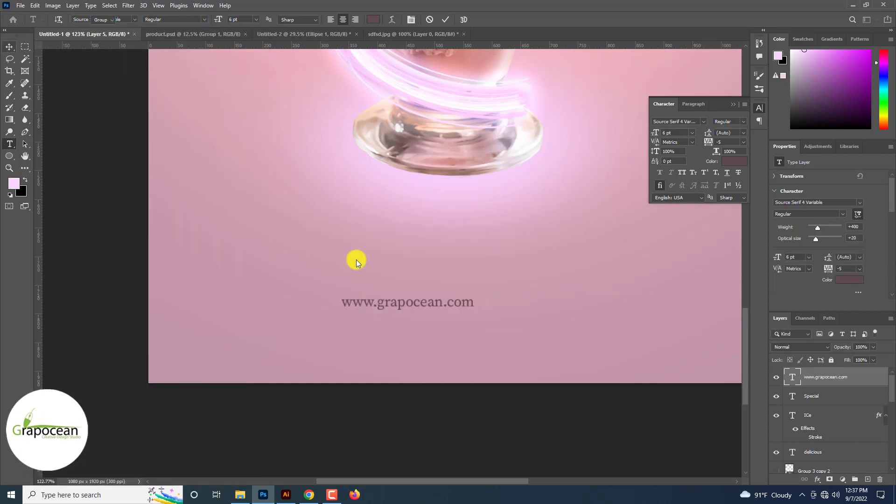
drag(426, 308, 284, 341)
scroll(284, 341, down, 5)
scroll(285, 341, down, 5)
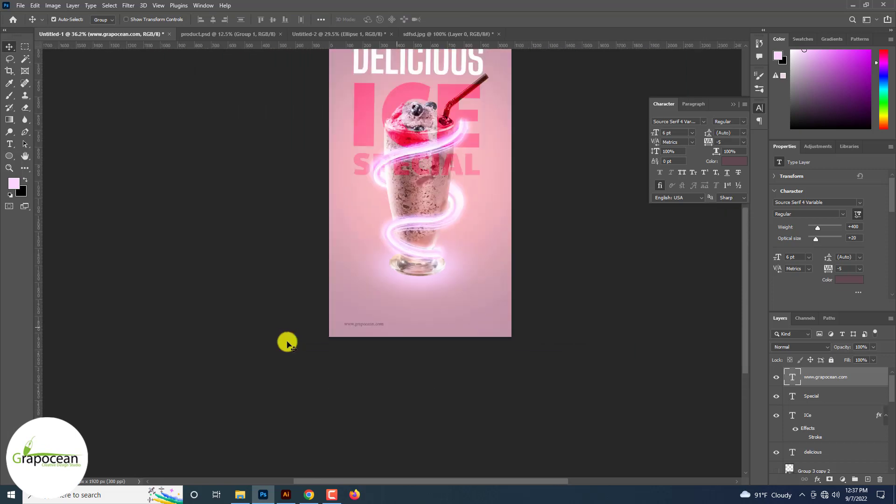
scroll(298, 345, up, 2)
scroll(364, 366, up, 2)
drag(378, 368, 446, 354)
scroll(447, 353, up, 5)
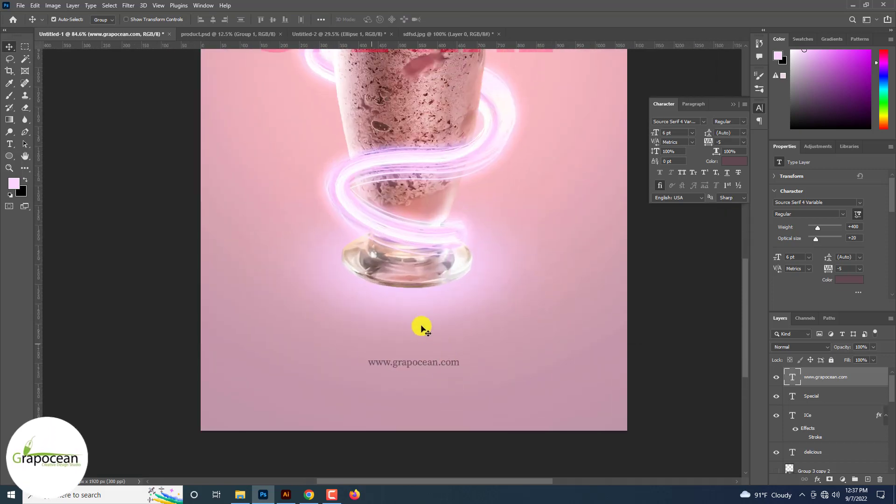
scroll(364, 269, down, 5)
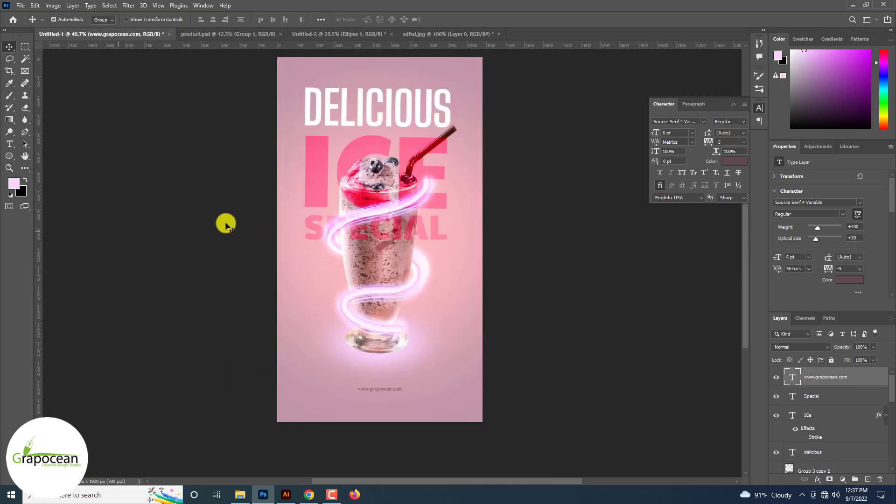
Draw a triangle shape about 744 x 644 px over the glass with the Triangle tool
right_click(9, 156)
click(45, 177)
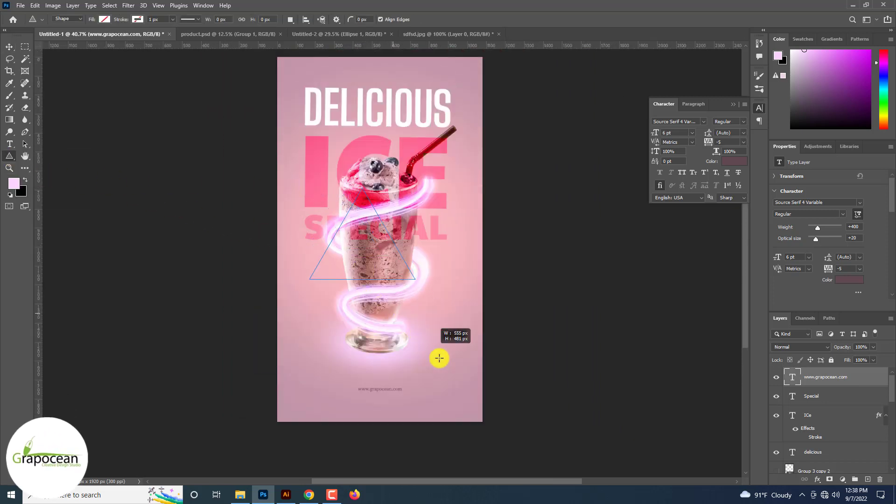
drag(439, 358, 463, 385)
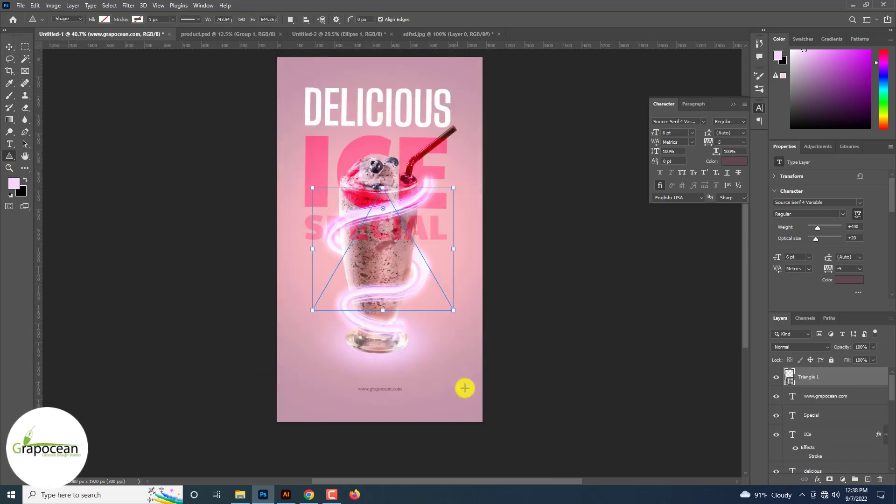
Remove the triangle's stroke and give it a light pink fill
click(105, 20)
click(138, 20)
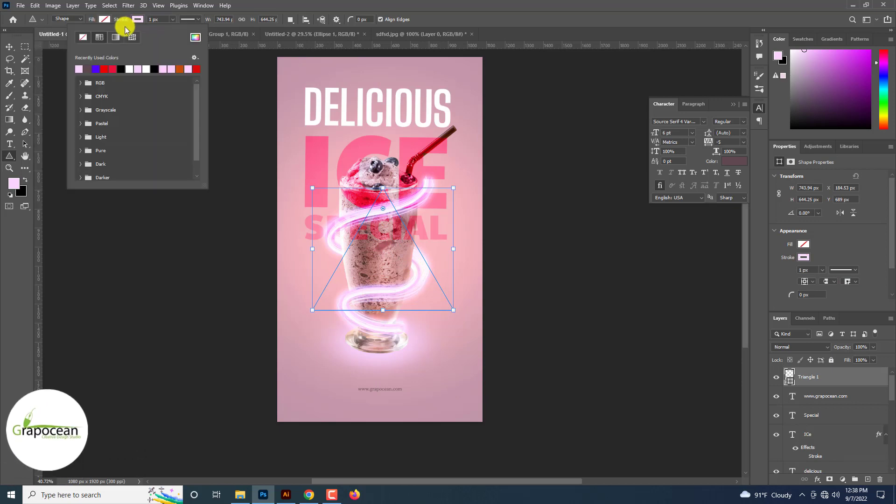
click(84, 37)
click(104, 20)
click(103, 70)
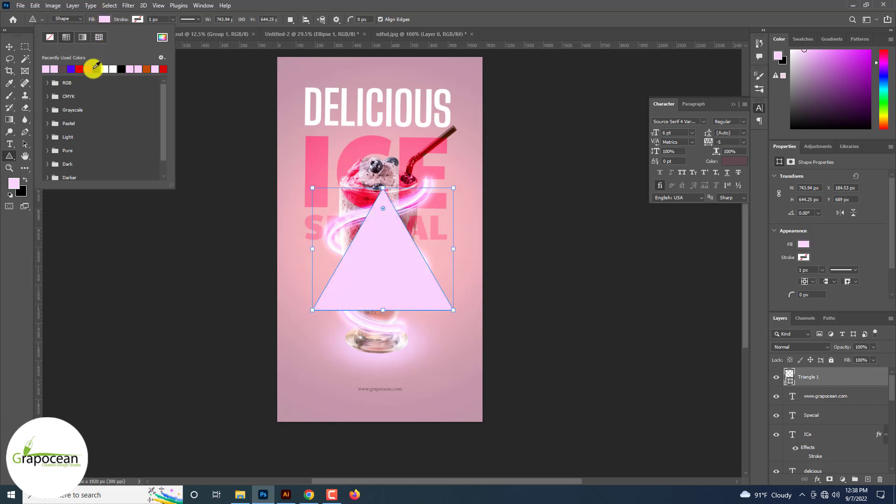
Nudge the triangle and move its layer down the stack to just above Color Fill 2
click(10, 46)
drag(399, 276, 391, 270)
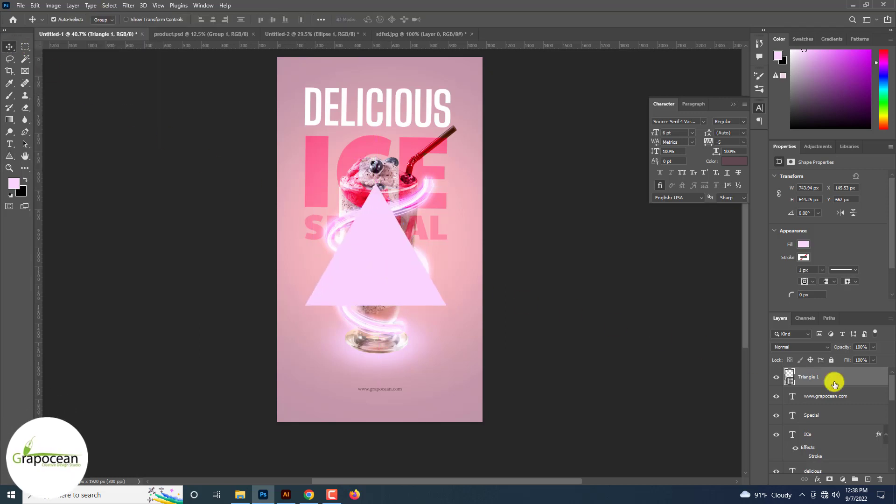
drag(835, 383, 834, 416)
Enlarge the triangle with Free Transform so it spans the canvas width behind the glass
key(ctrl+t)
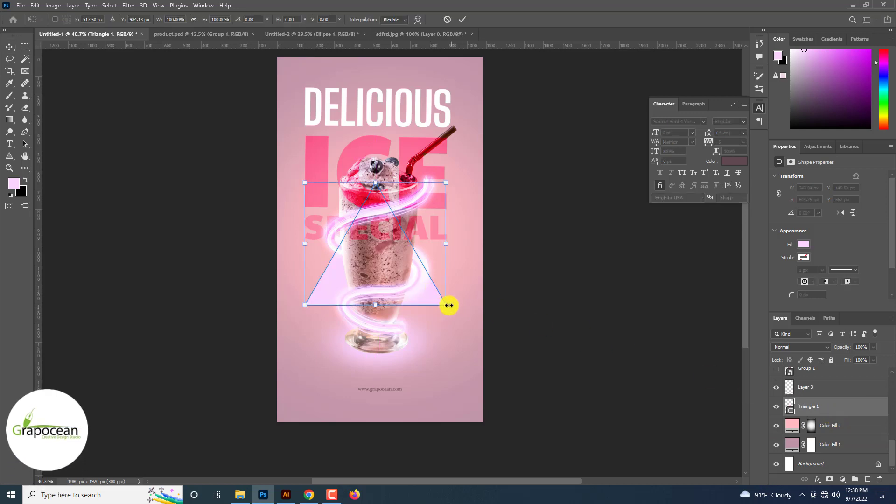
drag(447, 304, 506, 352)
drag(441, 322, 440, 270)
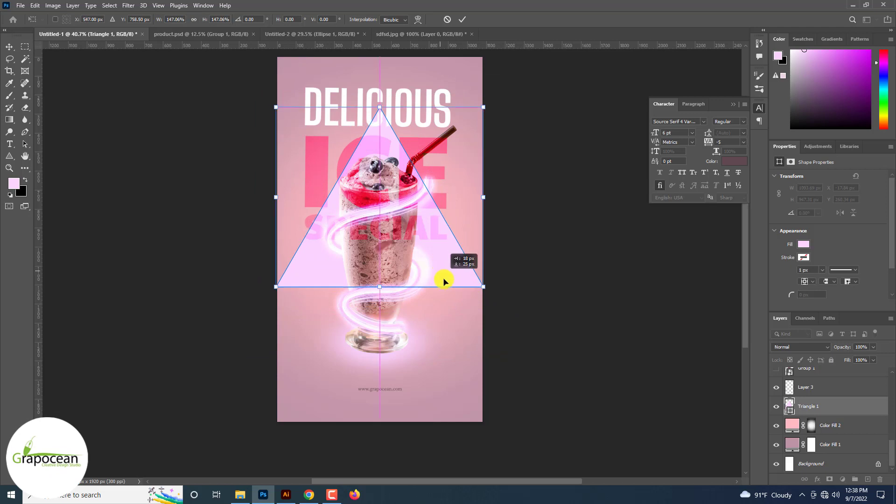
drag(444, 281, 444, 284)
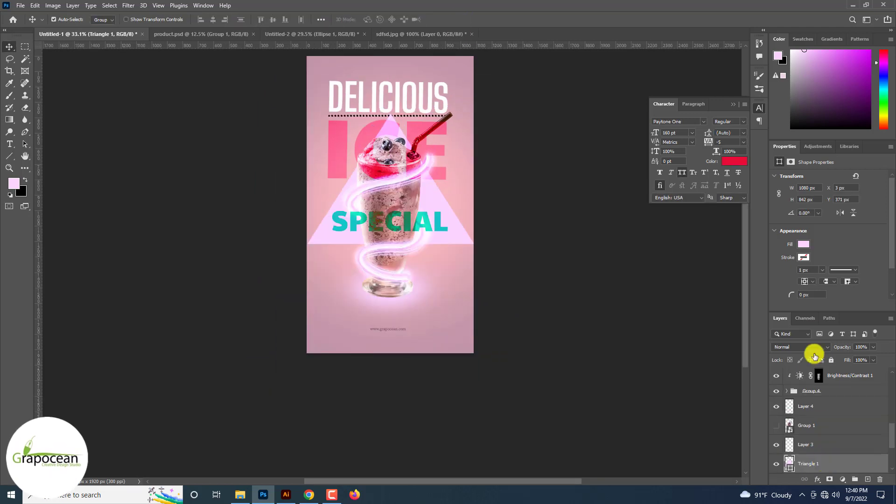
Change the triangle's fill colour to red
click(804, 243)
click(775, 294)
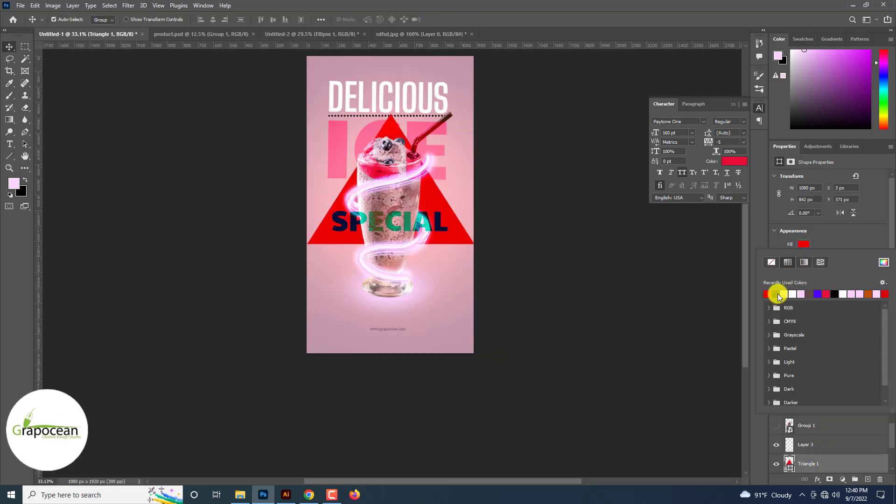
click(147, 214)
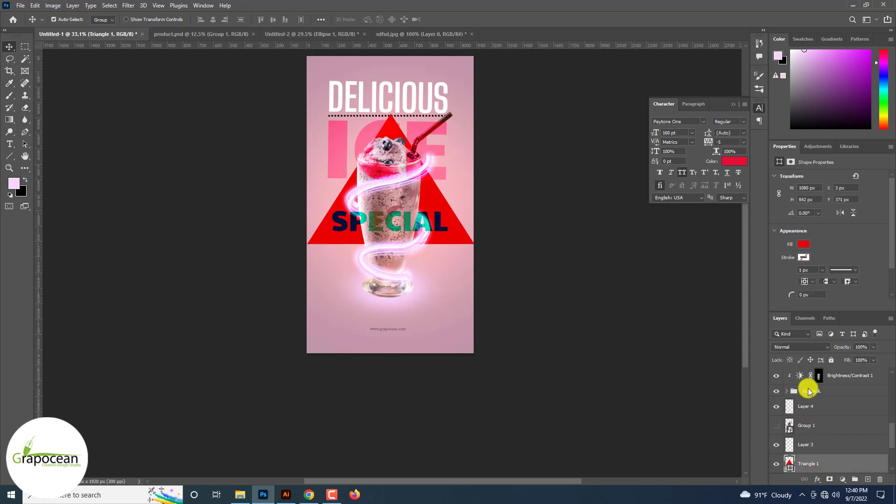
Set the triangle layer's blend mode to Difference
click(802, 347)
key(Down)
key(Down)
key(Down)
key(Down)
key(Down)
key(Down)
key(Down)
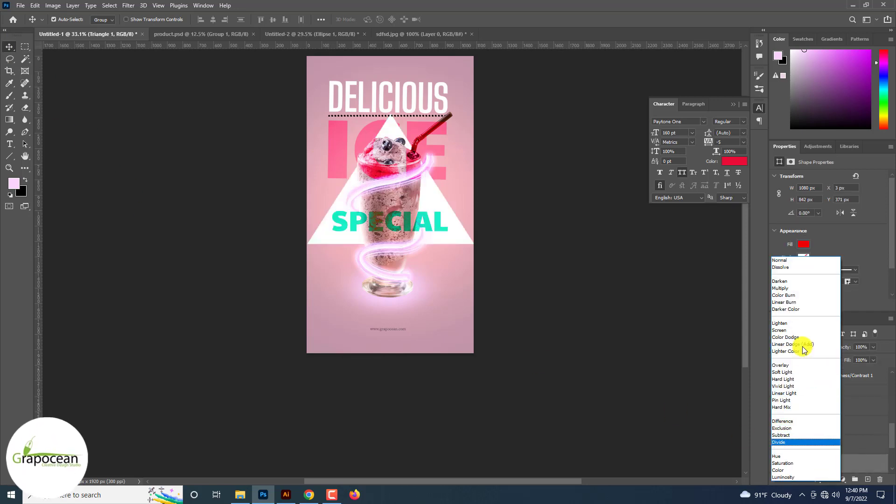
click(827, 434)
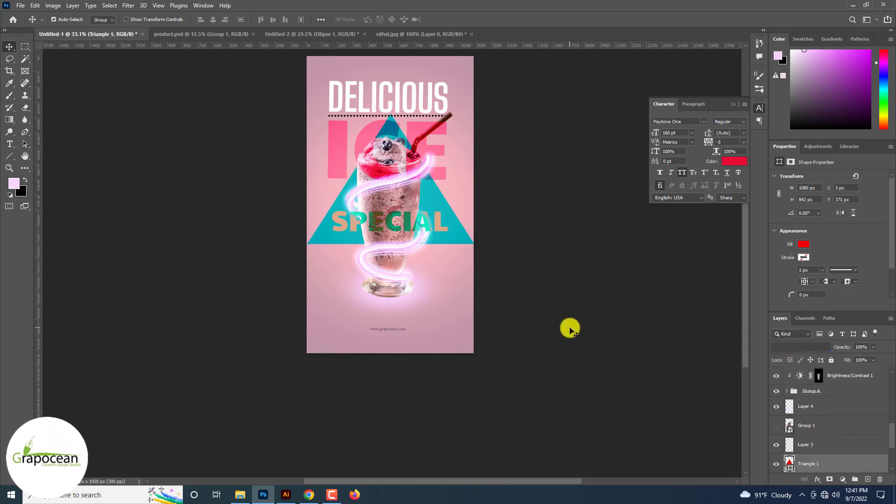
click(568, 328)
Select the SPECIAL text layer and set its blend mode to Overlay
scroll(518, 317, down, 4)
scroll(507, 313, up, 6)
scroll(401, 259, up, 3)
click(388, 252)
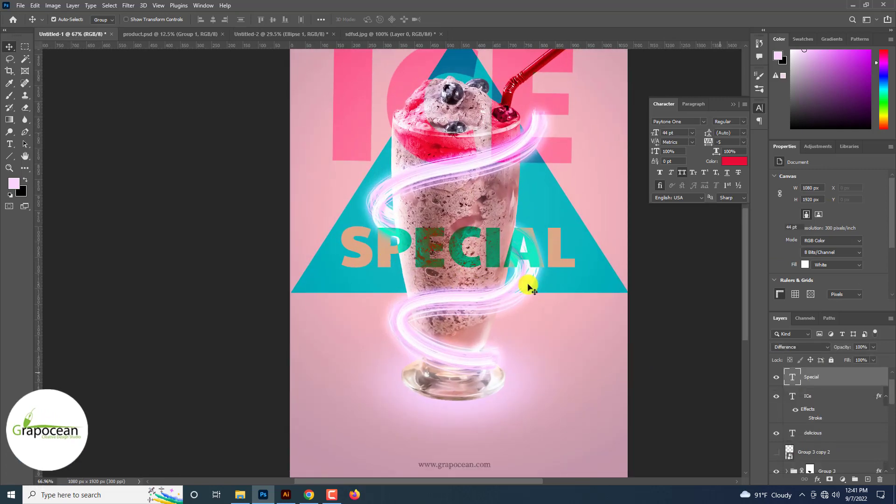
click(799, 347)
key(Up)
key(Up)
key(Up)
key(Up)
key(Up)
key(Up)
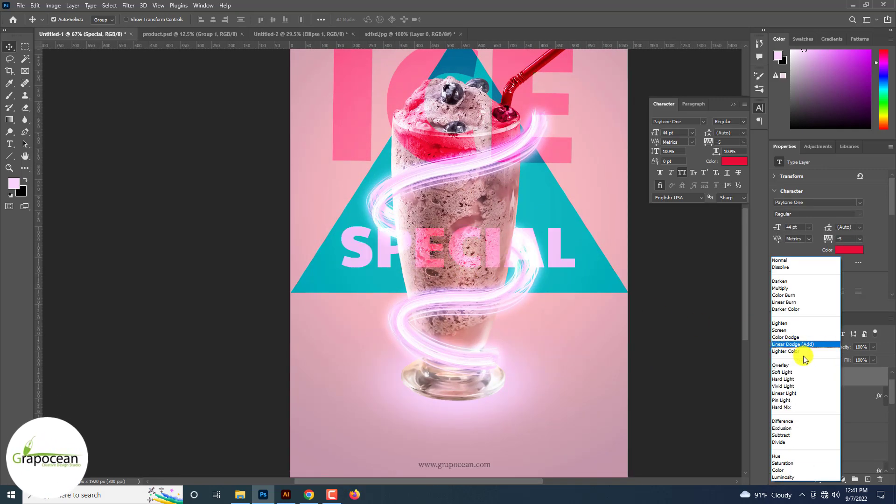
click(794, 365)
key(ctrl+0)
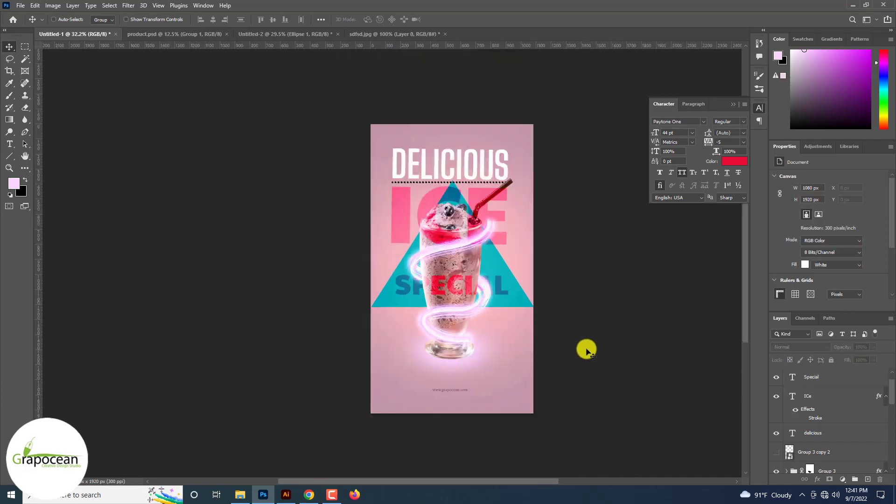